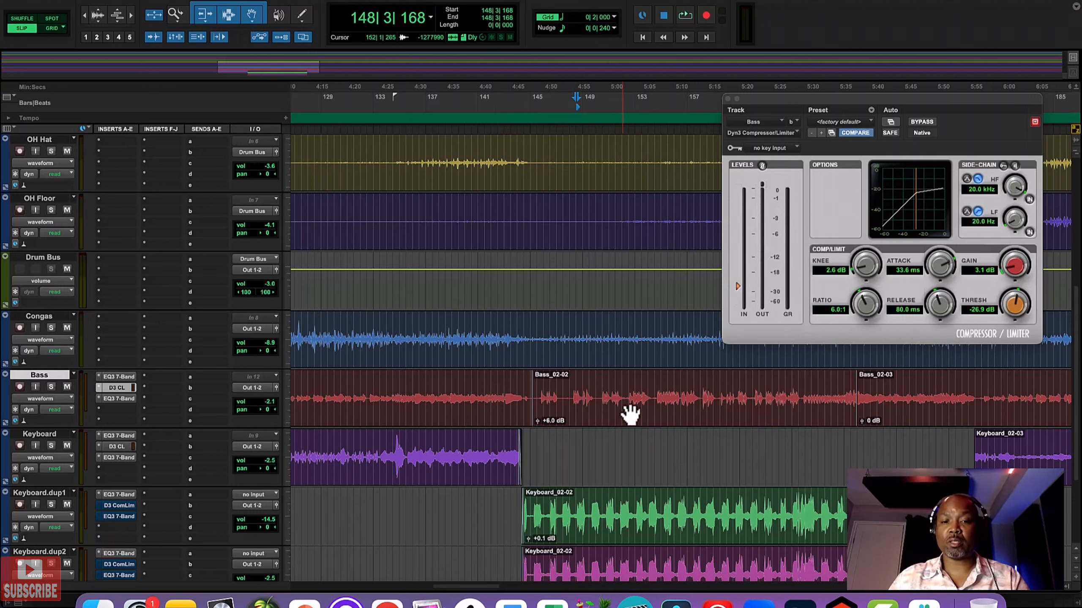
Step: Play back the passage from bar 148 onward to listen to the bass against the other tracks
key(space)
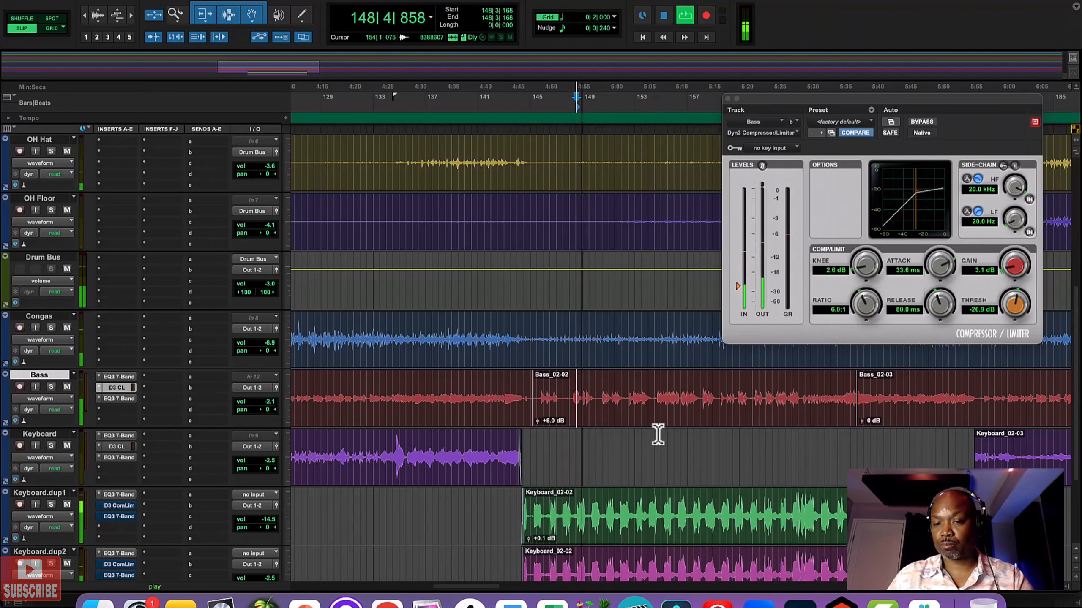
key(space)
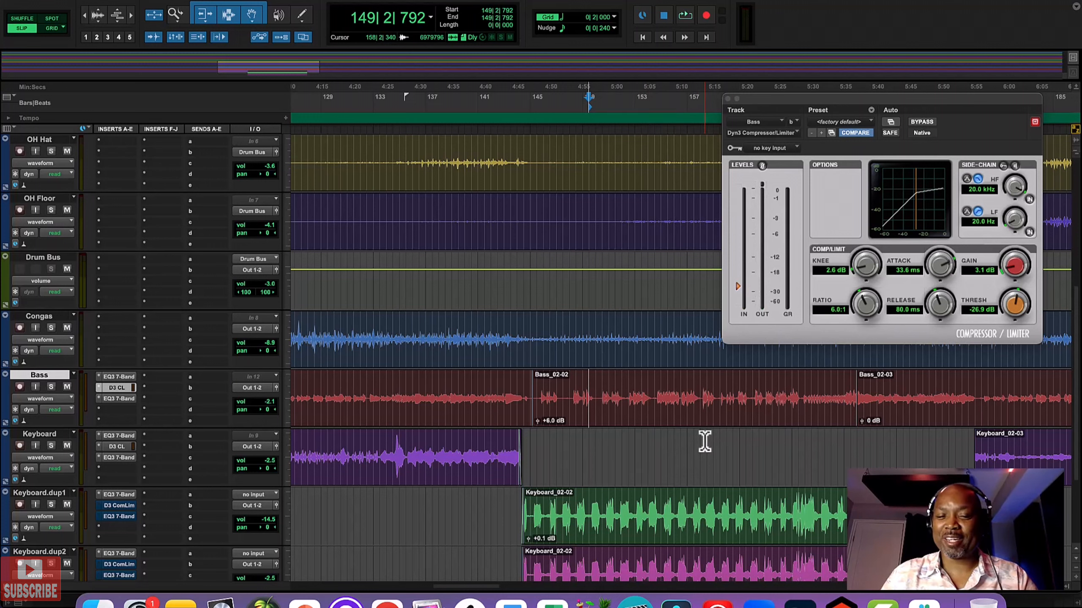
key(space)
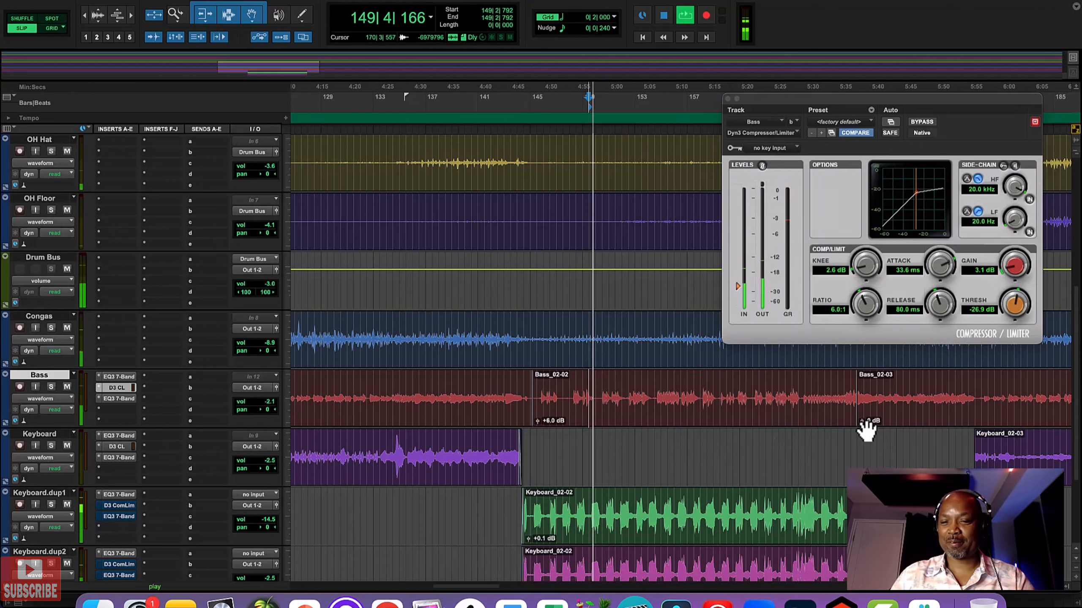
scroll(866, 431, right, 3)
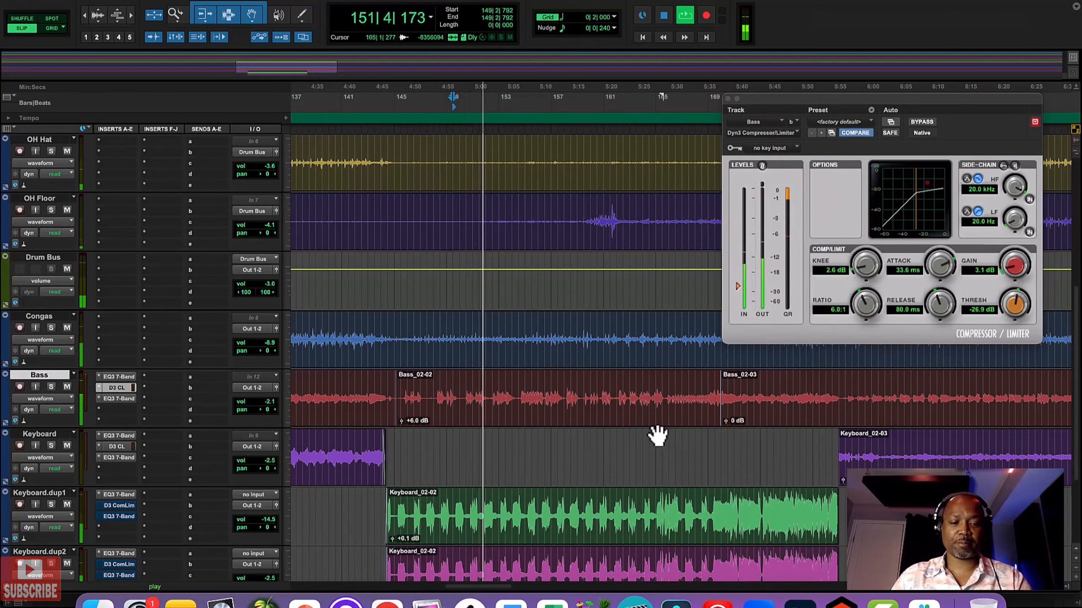
Step: Set the Keyboard.dup2 track's volume to -1.9 dB during playback
key(r)
key(r)
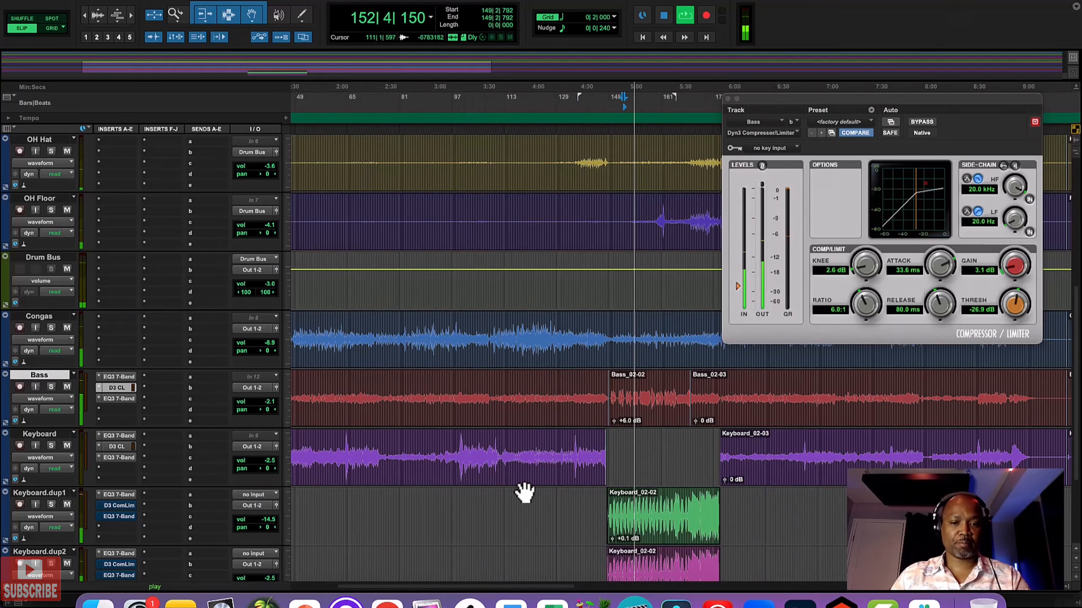
scroll(335, 552, down, 3)
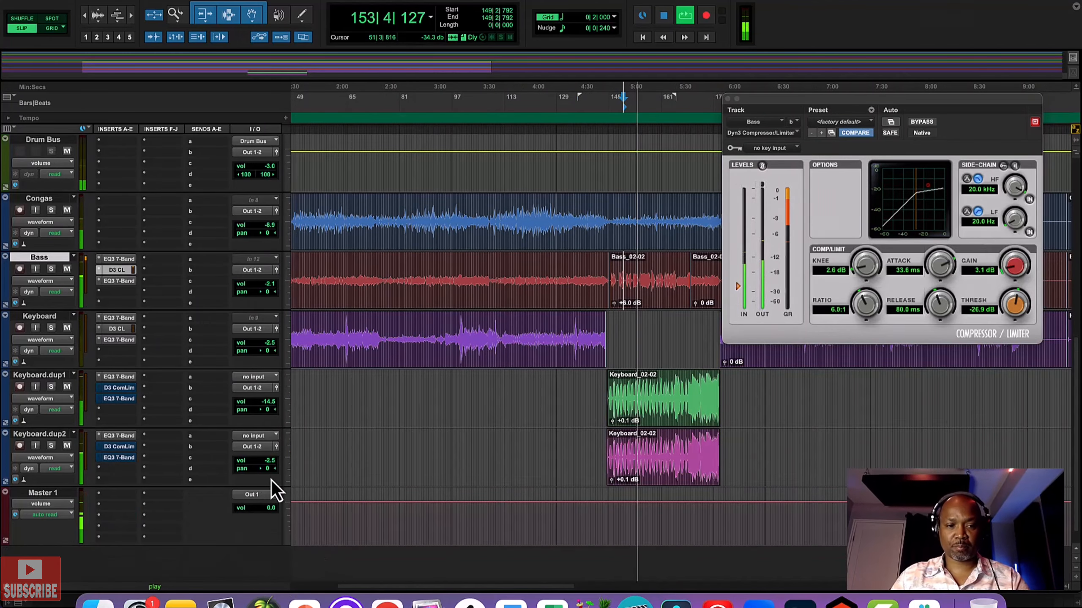
drag(269, 465, 271, 463)
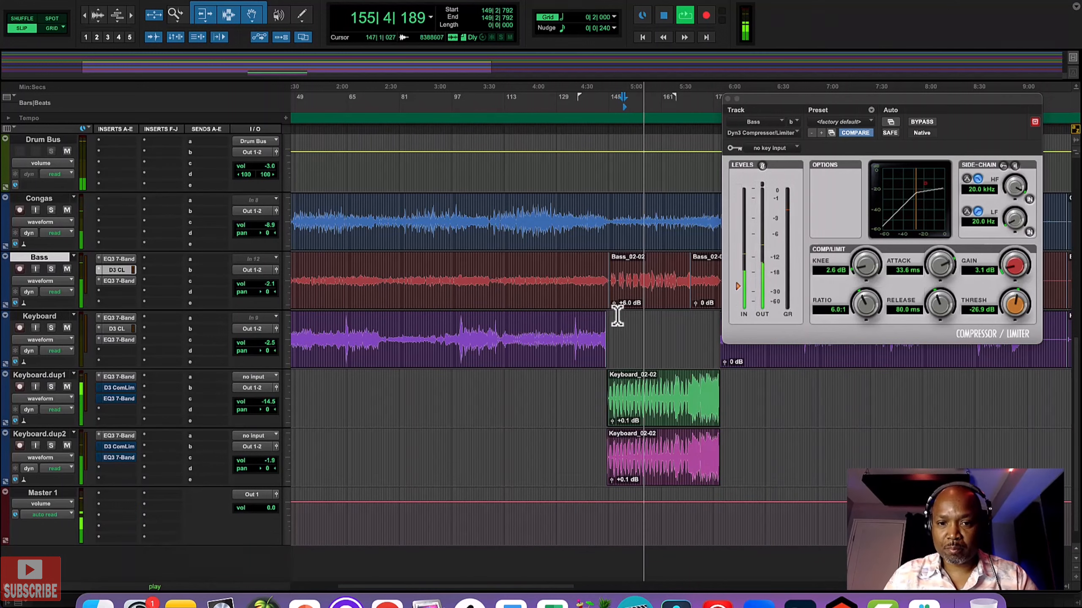
Step: Set the Bass_02-02 clip's gain to +4.4 dB and close the bass compressor window
drag(615, 304, 615, 307)
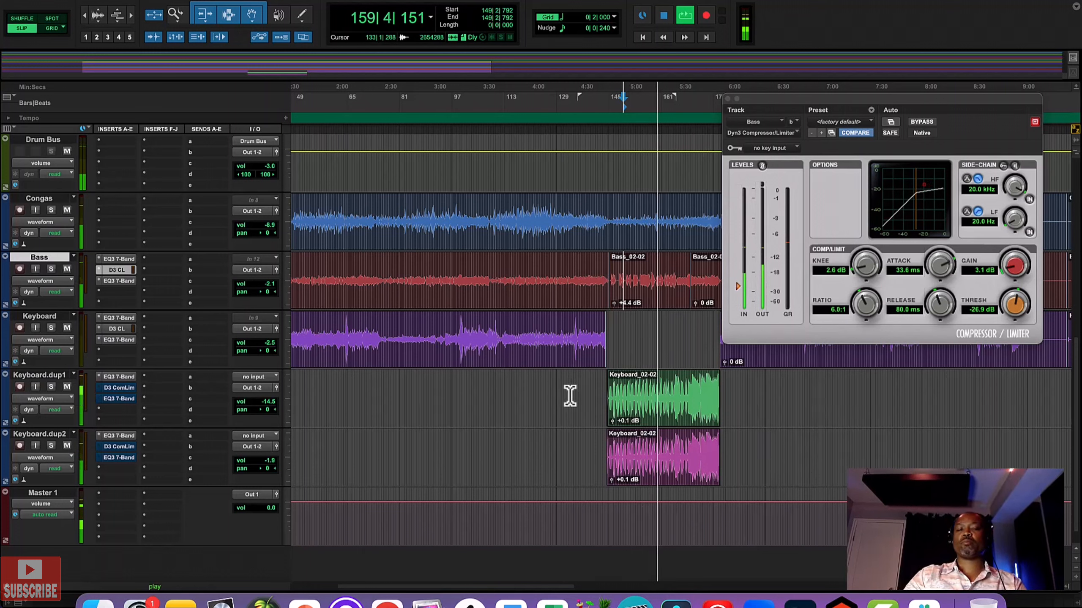
scroll(407, 496, up, 10)
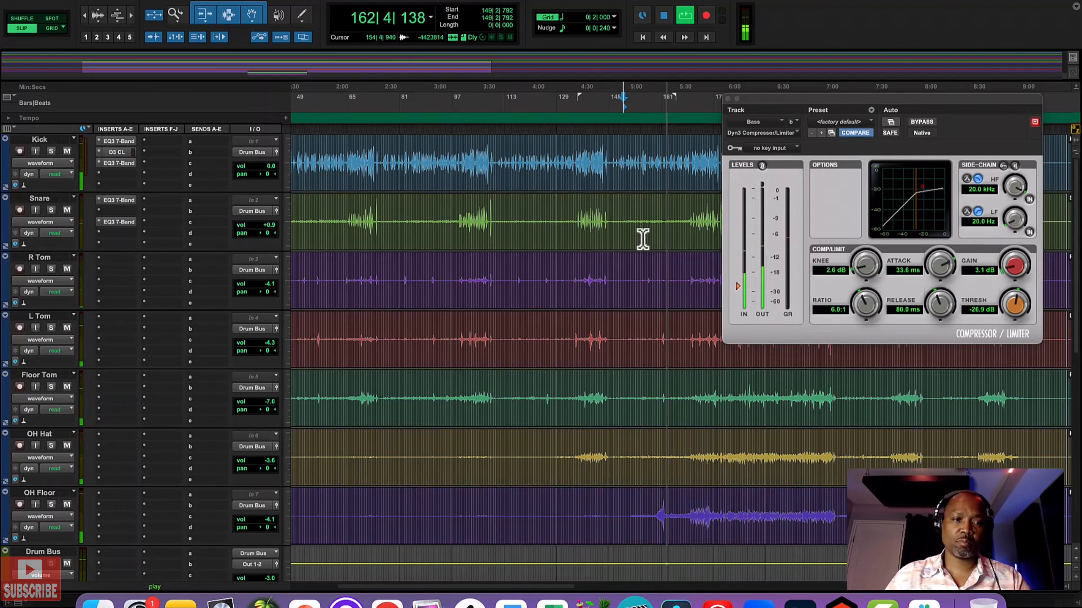
click(727, 99)
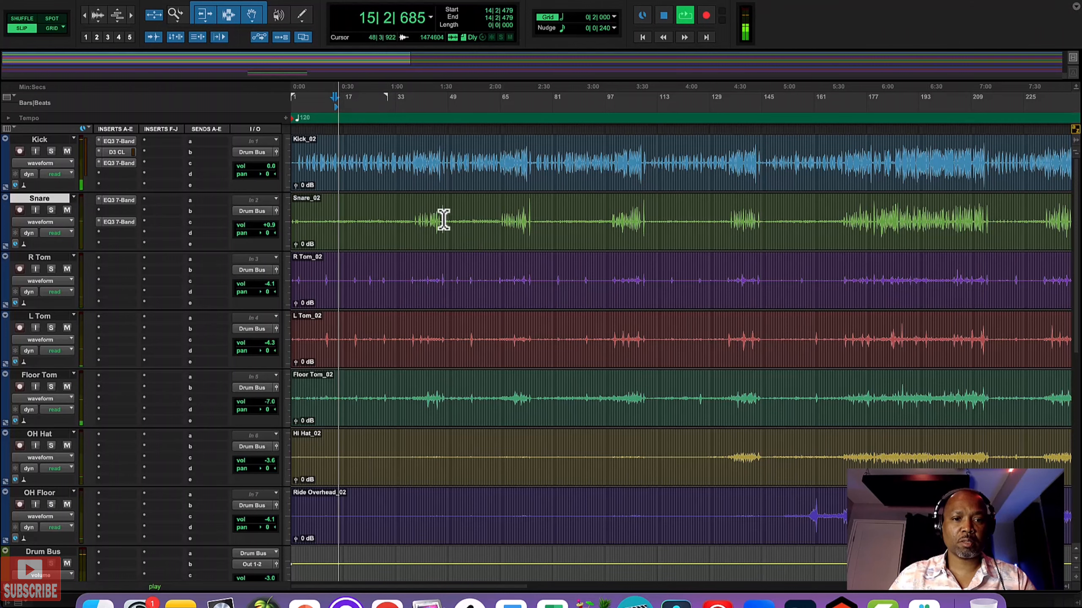
Step: Stop playback and split the snare clip at 39|1|651, just before its first group of loud hits
key(space)
click(416, 213)
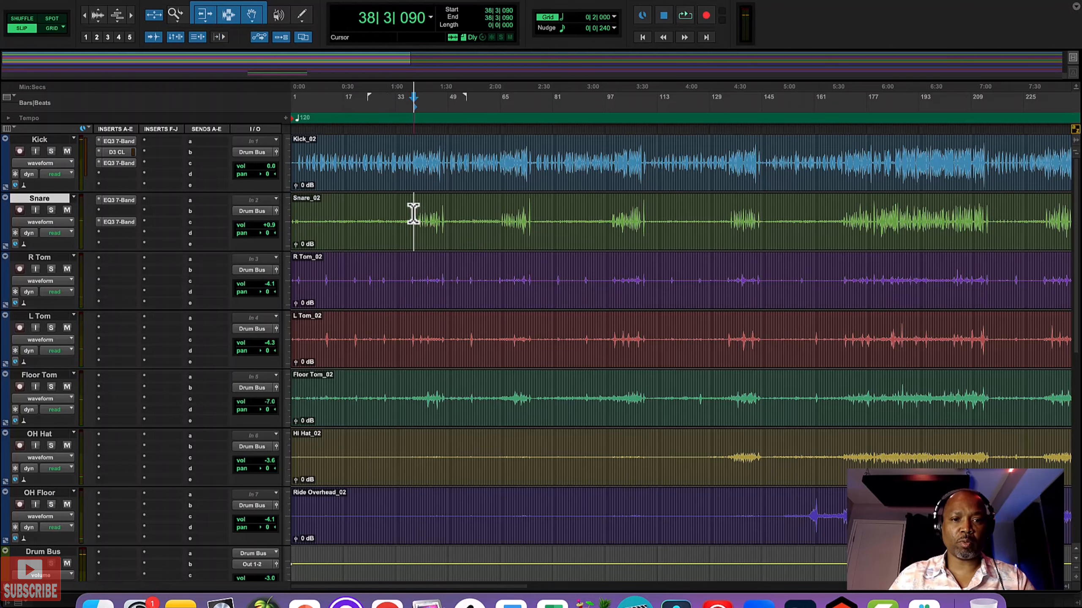
key(super+bracketright)
key(super+bracketright)
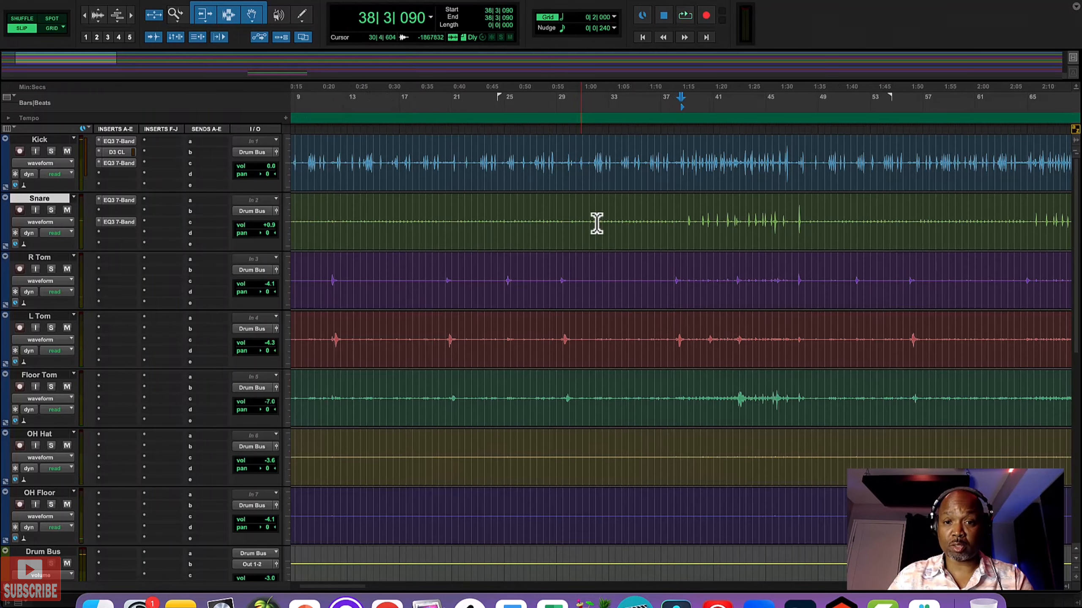
click(683, 215)
click(690, 220)
scroll(691, 220, left, 5)
key(super+bracketright)
key(super+bracketright)
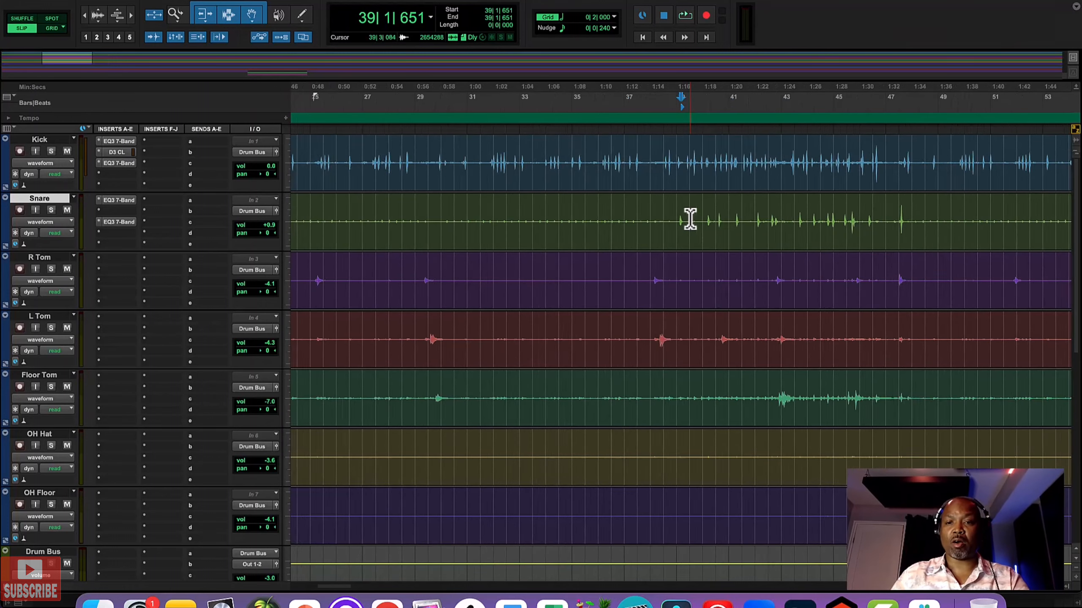
key(super+e)
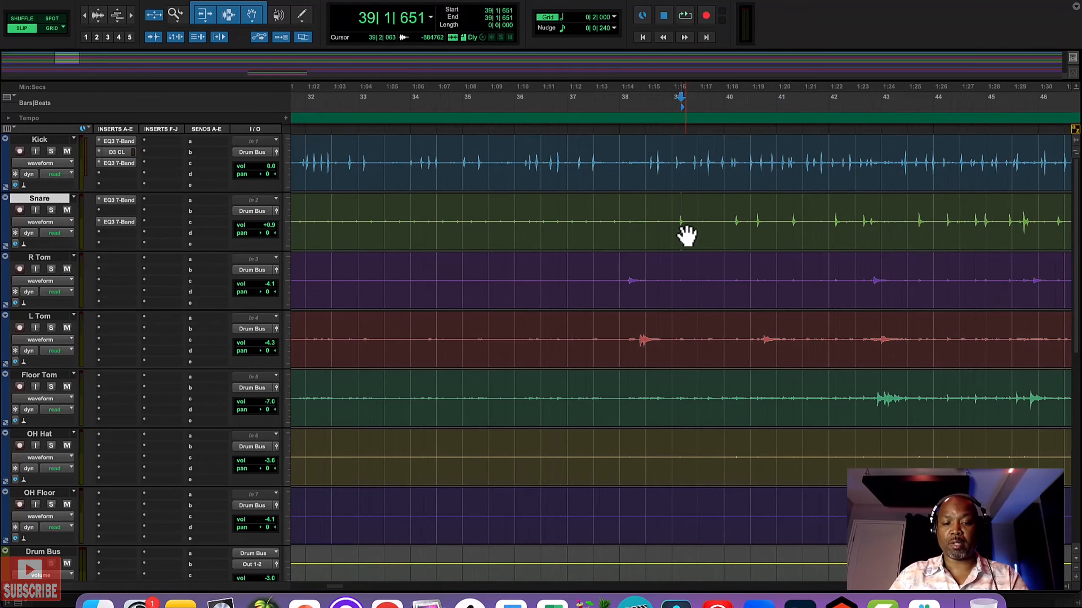
Step: Raise the clip gain of the first quiet snare clip, before bar 39, while playing it back
click(567, 242)
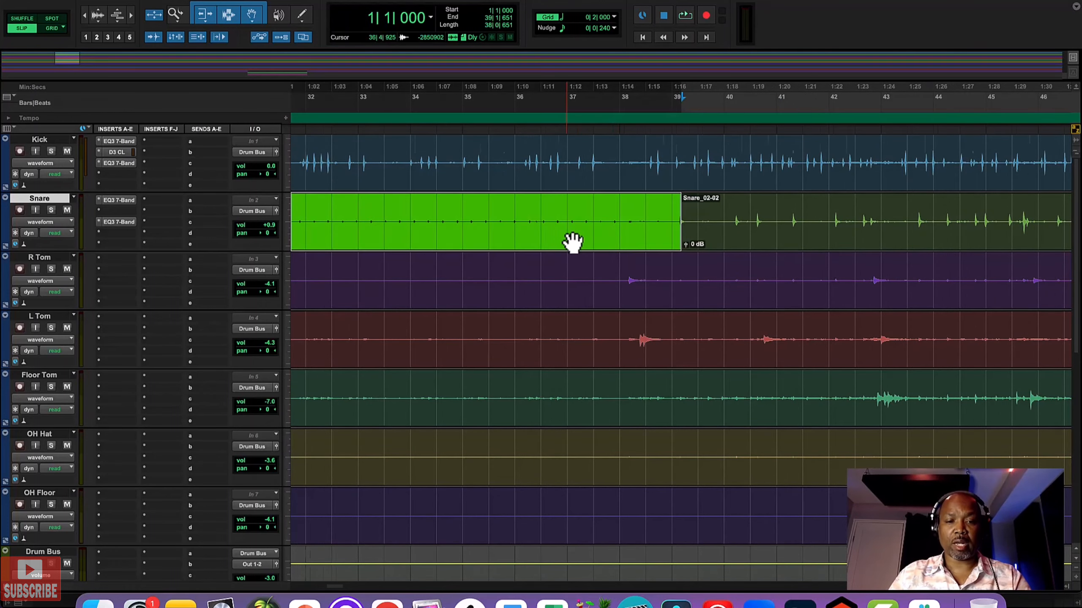
key(super+bracketleft)
key(super+bracketleft)
key(super+bracketleft)
click(340, 211)
key(space)
drag(296, 245, 296, 245)
key(space)
Step: Split the snare clip at 47|3|750, right after the first group of loud hits
click(600, 223)
key(super+bracketright)
key(super+bracketright)
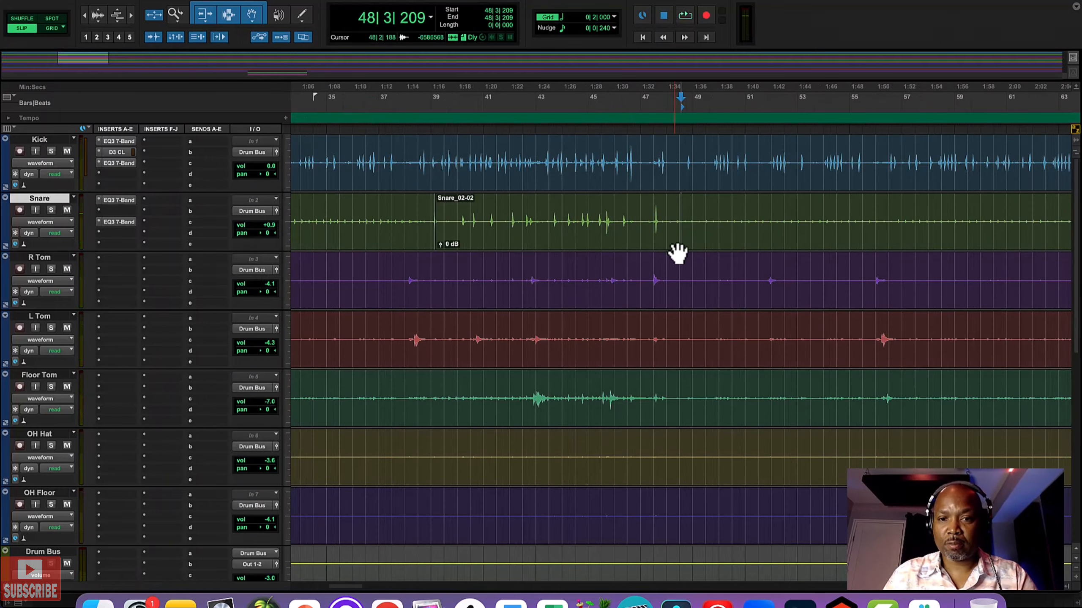
click(660, 217)
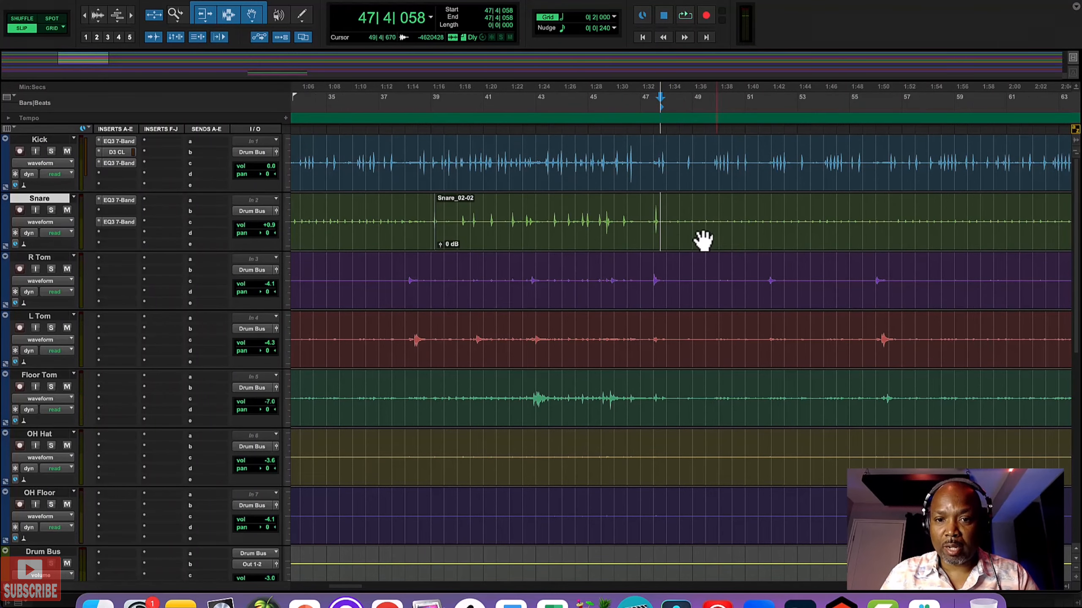
click(659, 216)
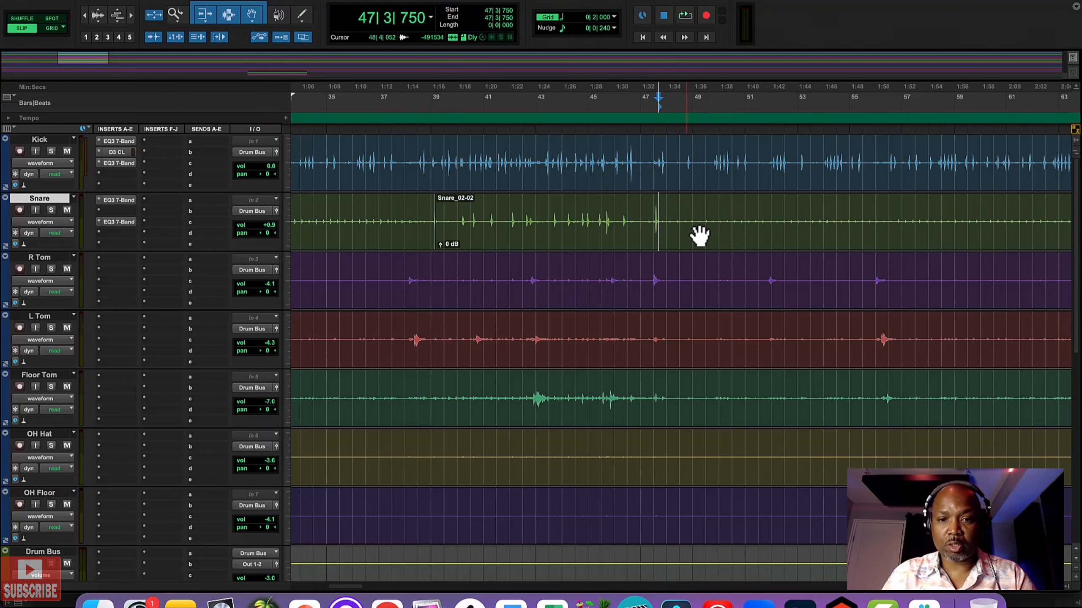
key(b)
Step: Split the snare clip at 65|3|376 and set the quiet Snare_02-03 clip's gain to +6.0 dB
key(super+bracketleft)
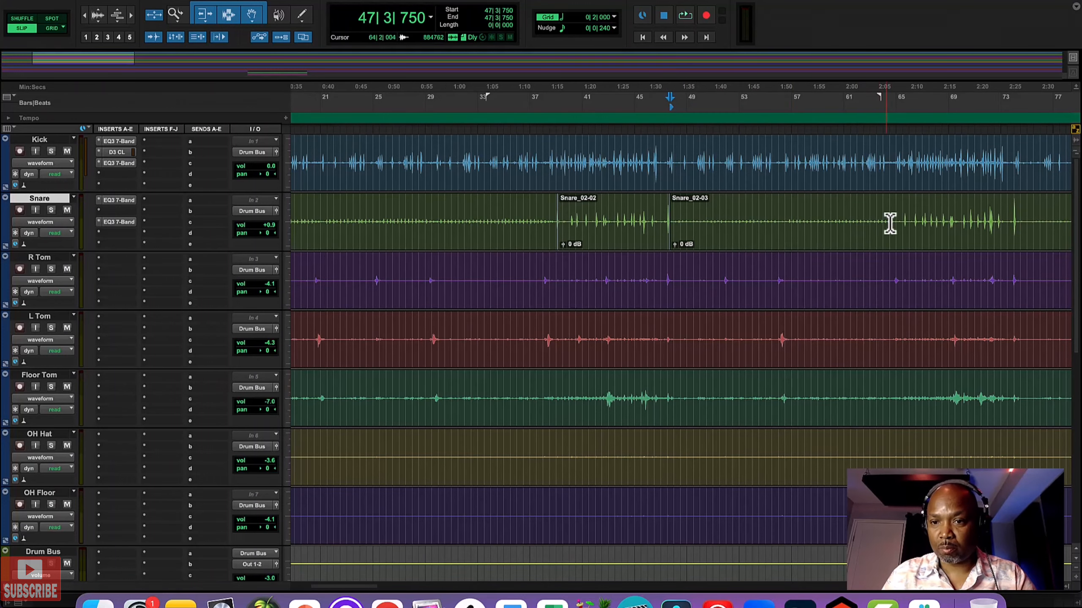
click(903, 217)
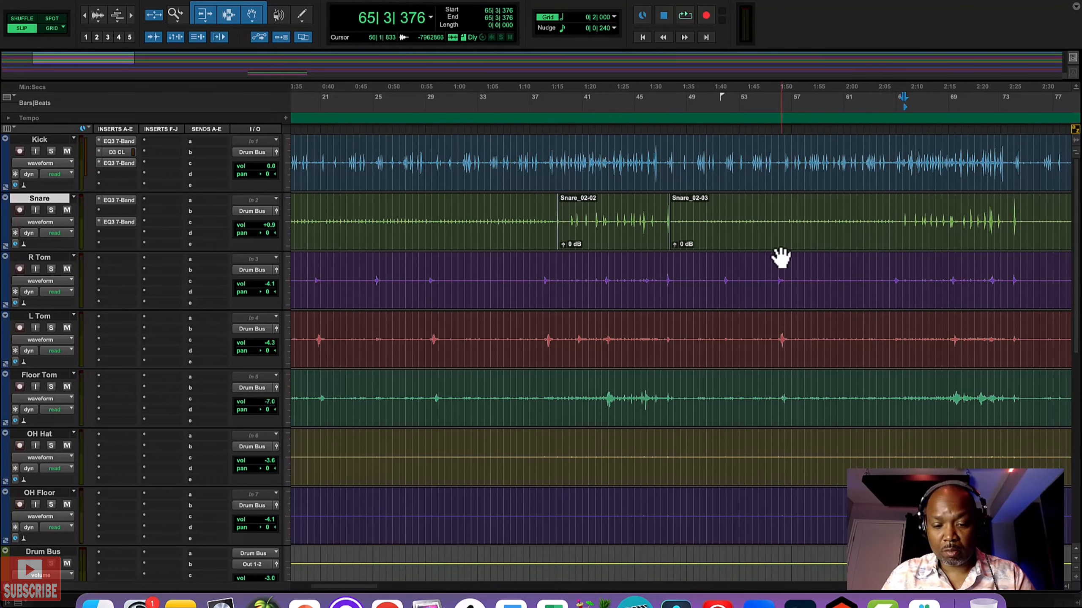
key(b)
drag(675, 247, 677, 244)
Step: Play from 73|4|795 and split the snare clip there, after the second group of loud hits
scroll(794, 244, right, 10)
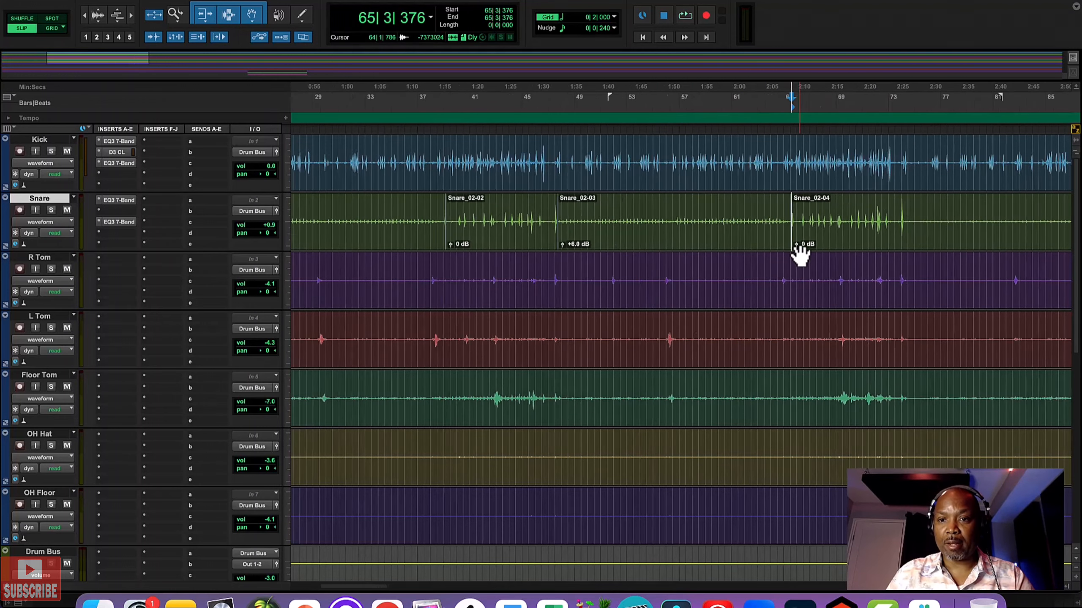
click(778, 218)
key(space)
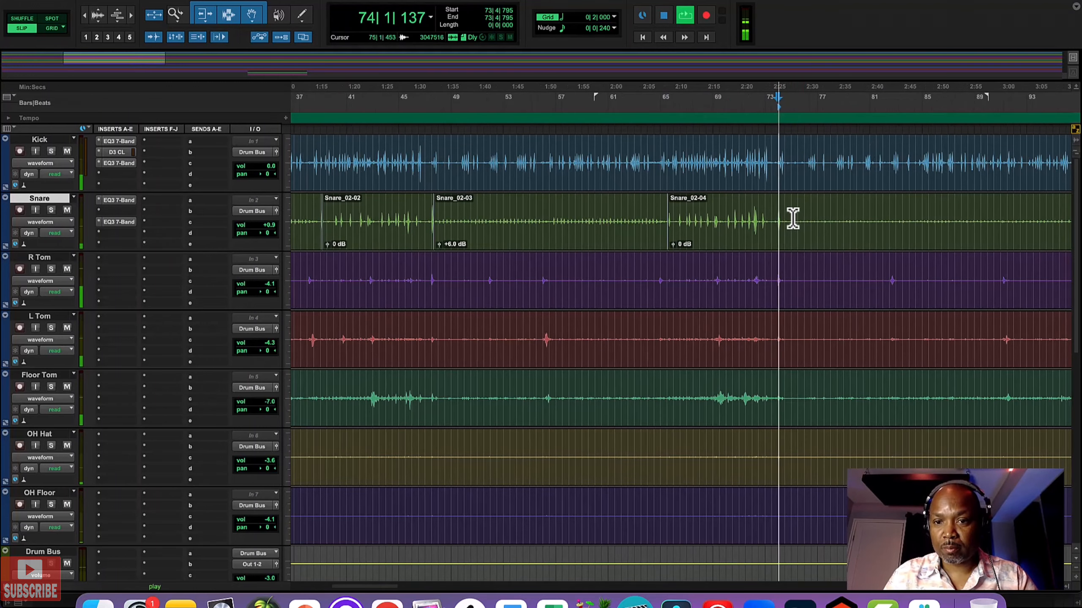
key(space)
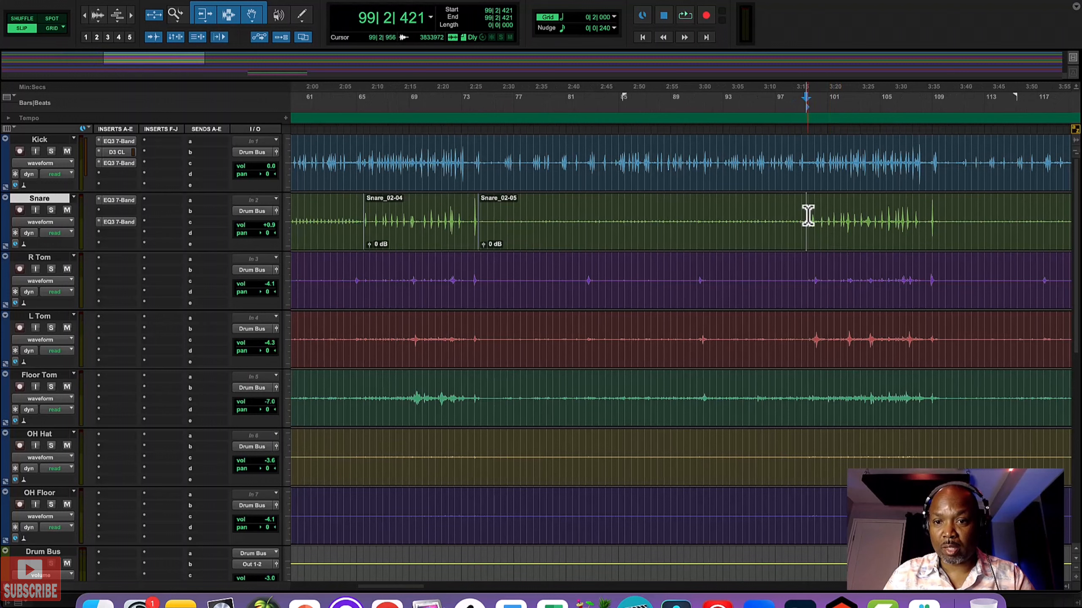
Step: Split the snare clip at 99|2|778 and raise the clip gain of the quiet Snare_02-05 clip
click(807, 217)
key(super+e)
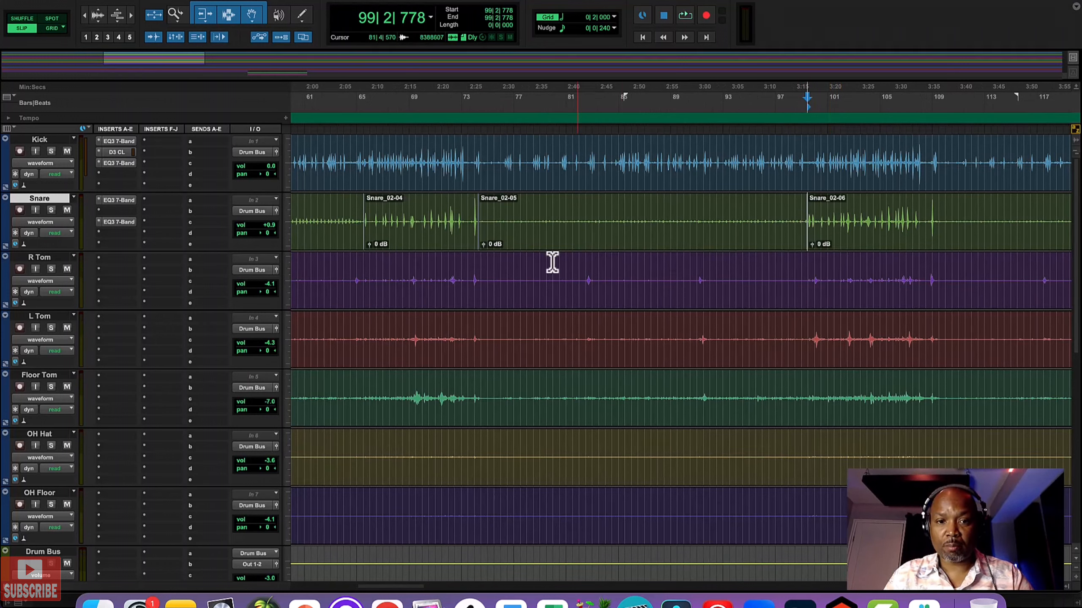
drag(485, 247, 485, 242)
Step: Split the snare clip at 109|1|787 and set the Snare_02-07 clip's gain to +6.0 dB
scroll(649, 251, right, 10)
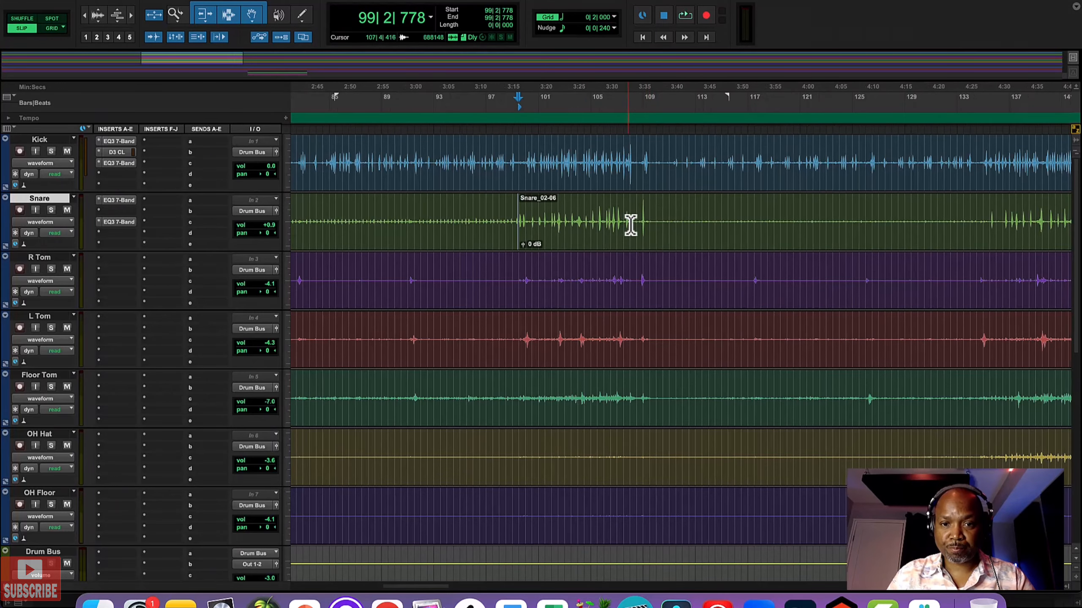
click(645, 217)
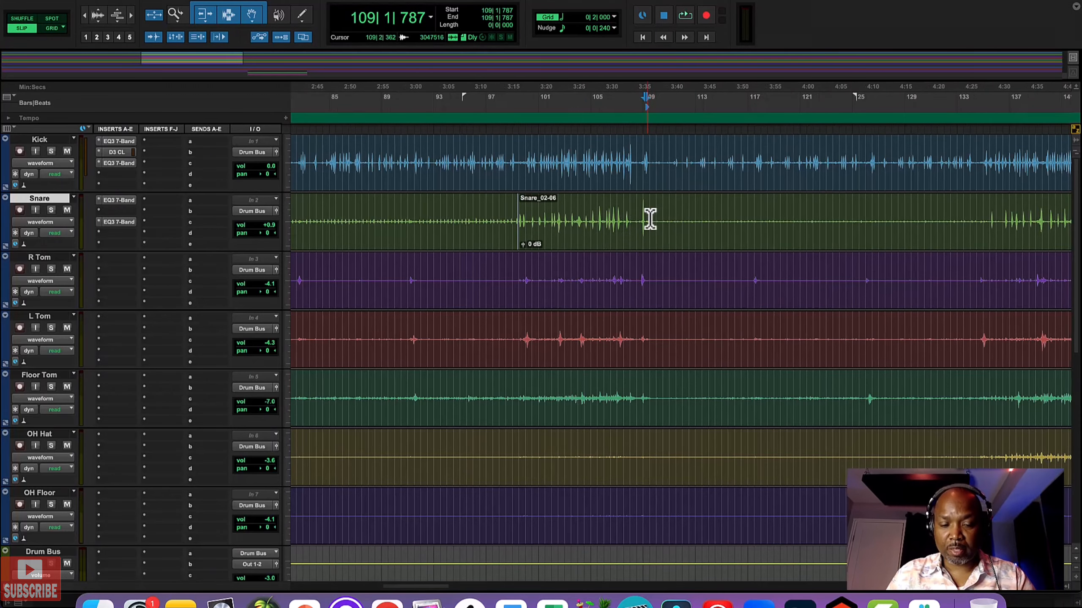
key(b)
click(989, 218)
drag(653, 248, 653, 245)
Step: Split the snare clip at about 144|2, right after the fourth group of loud hits
scroll(783, 246, right, 10)
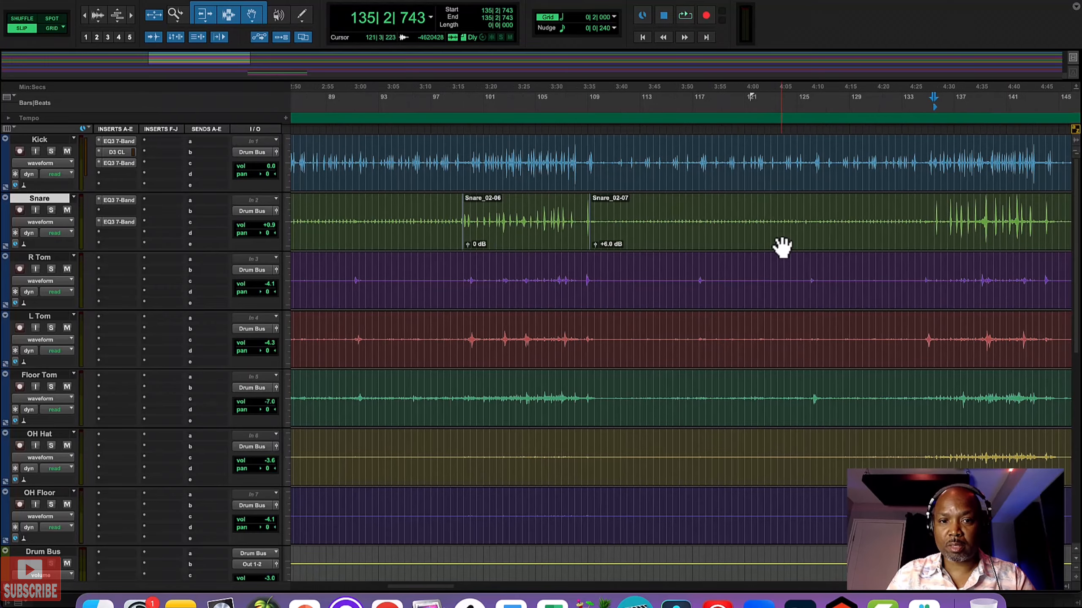
scroll(783, 246, right, 2)
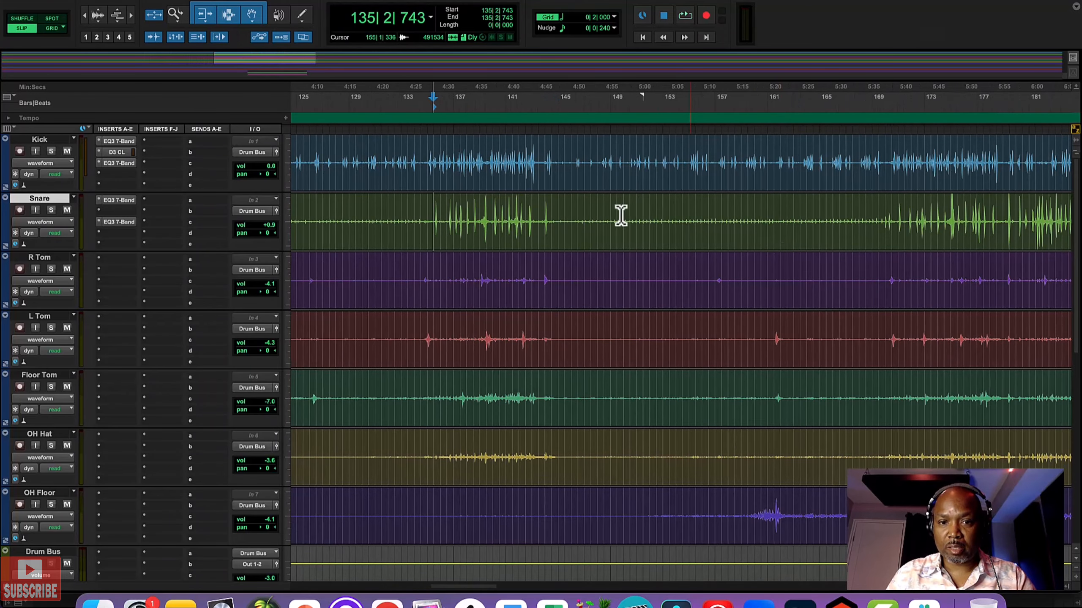
click(549, 214)
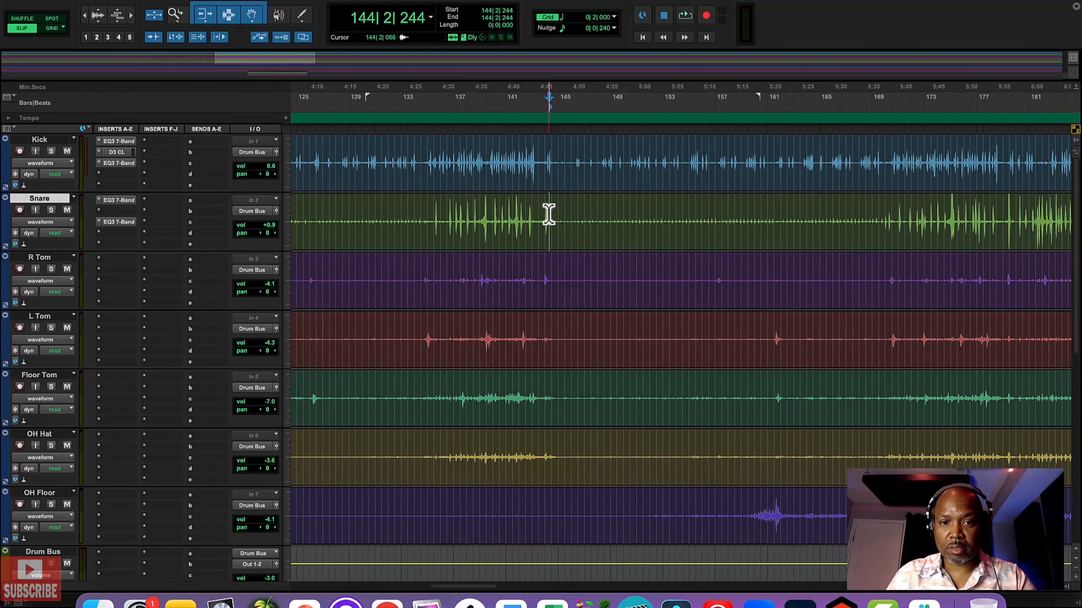
click(548, 213)
key(b)
Step: Split the snare clip at 135|2|922 and set the loud Snare_02-10 clip's gain to 0 dB
scroll(548, 212, left, 5)
click(704, 217)
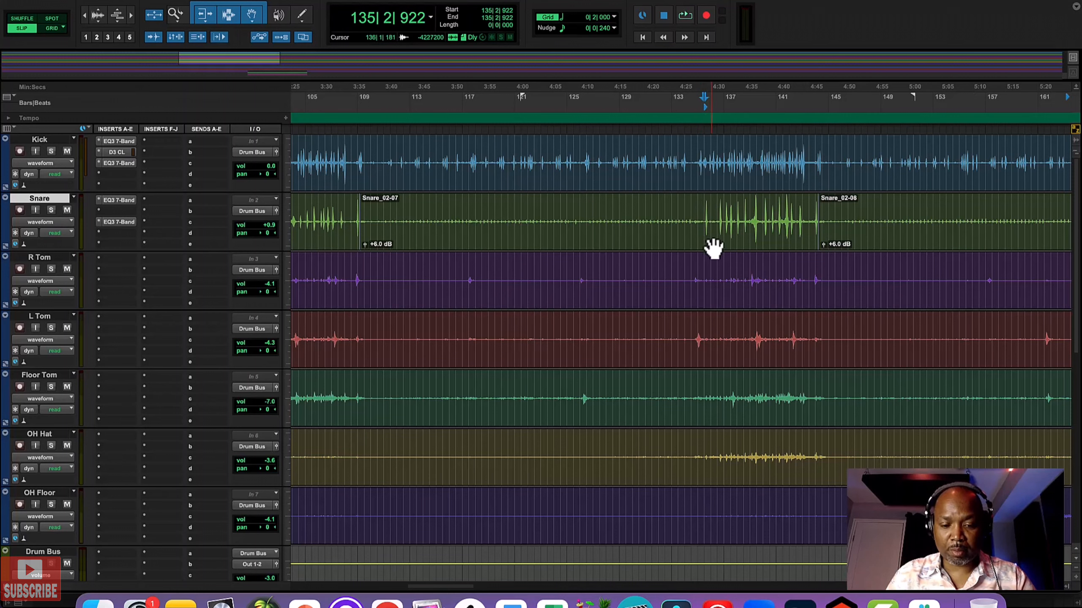
key(b)
drag(710, 248, 710, 250)
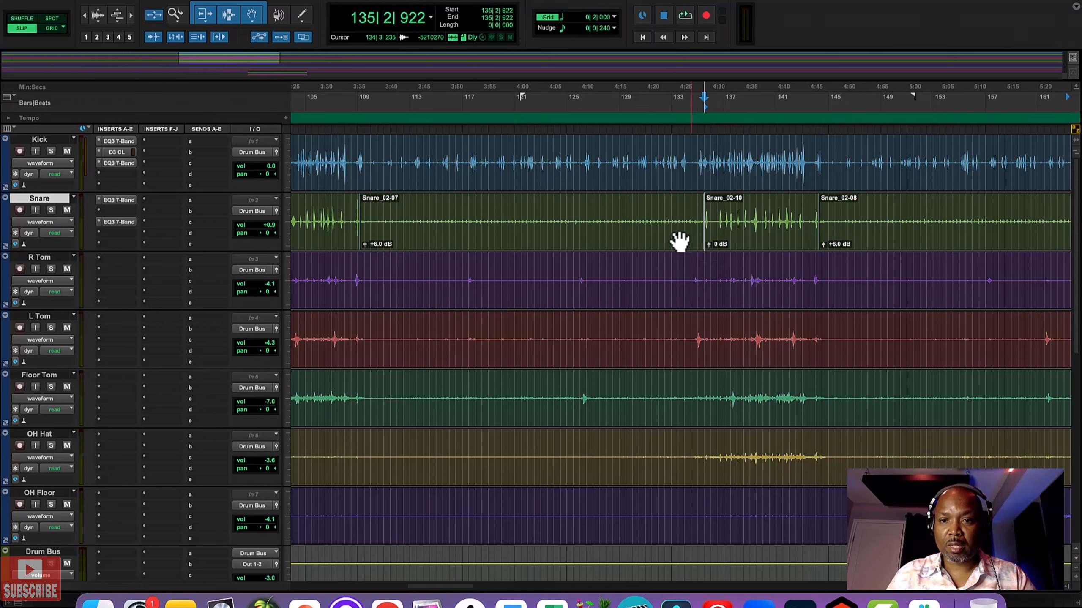
Step: Lower the clip gain of the loud Snare_02-09 clip to 0 dB
scroll(667, 237, left, 5)
scroll(667, 237, left, 10)
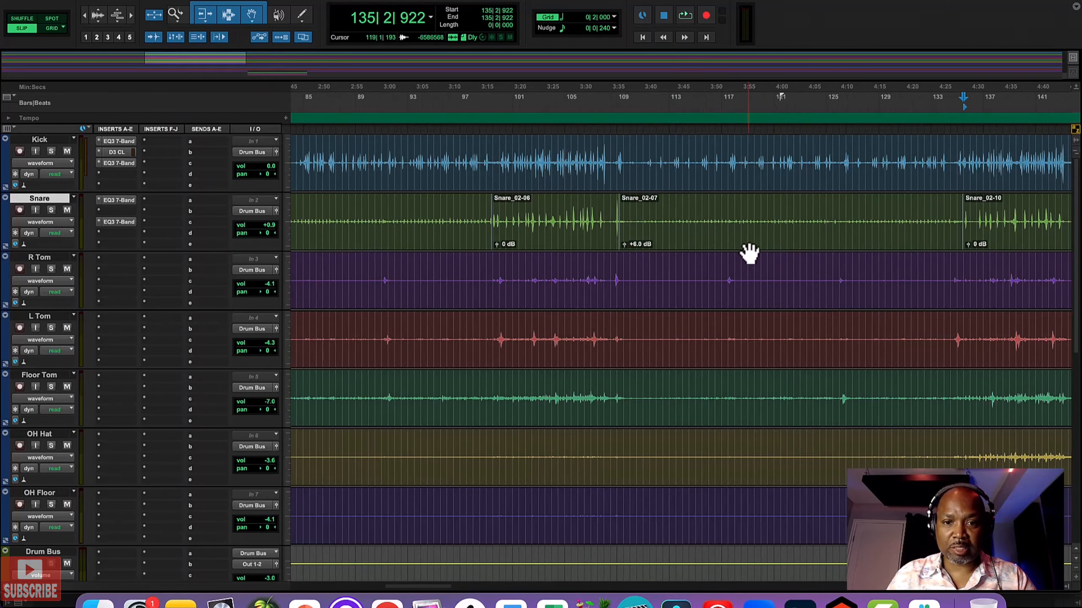
scroll(749, 252, left, 8)
scroll(750, 253, right, 20)
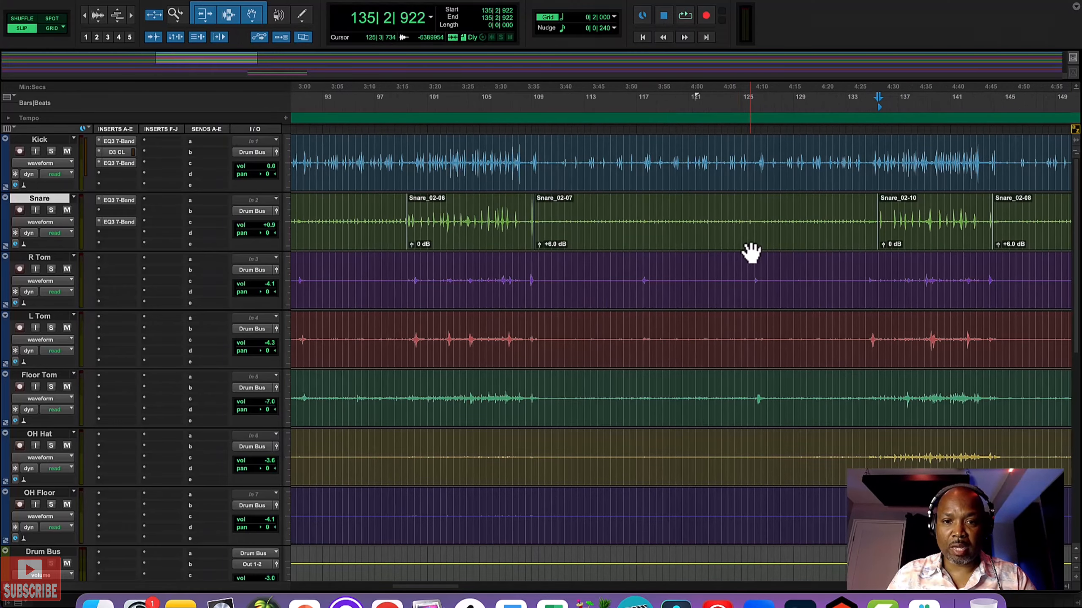
scroll(750, 253, right, 5)
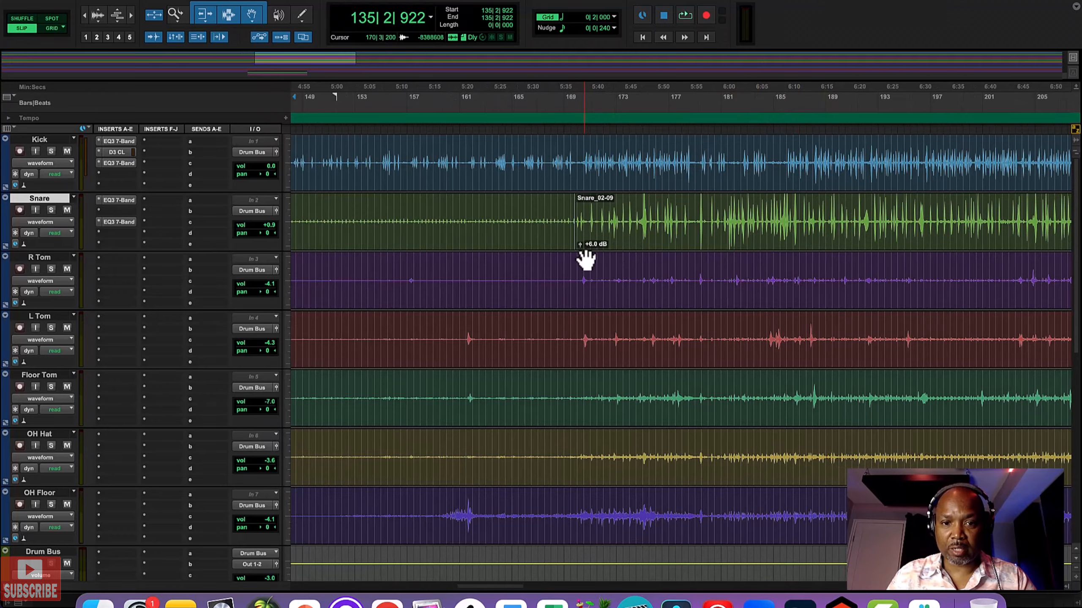
scroll(527, 239, left, 6)
scroll(527, 241, right, 5)
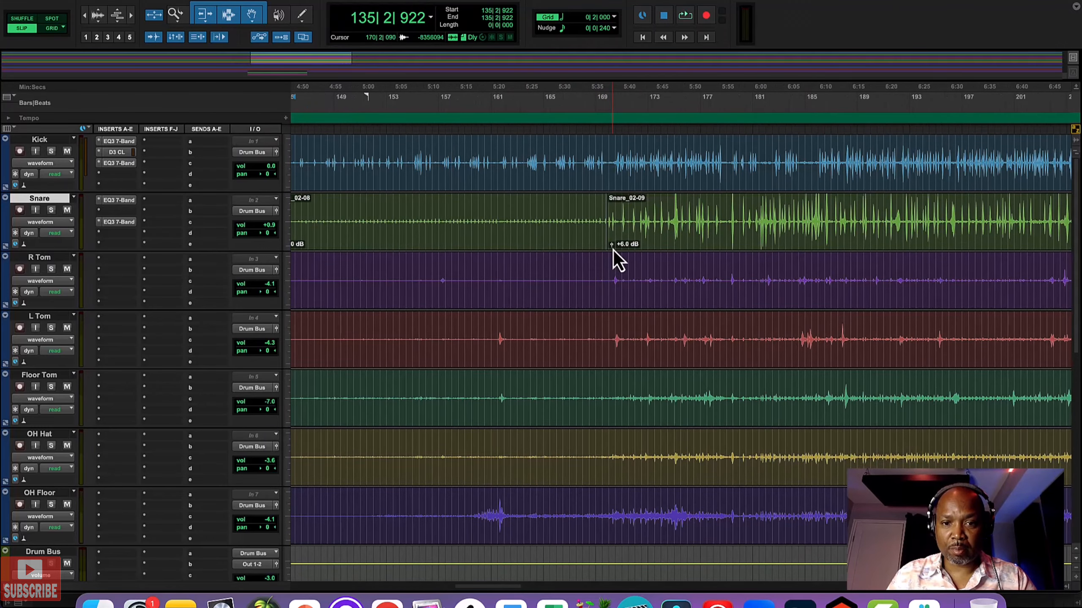
drag(611, 248, 610, 253)
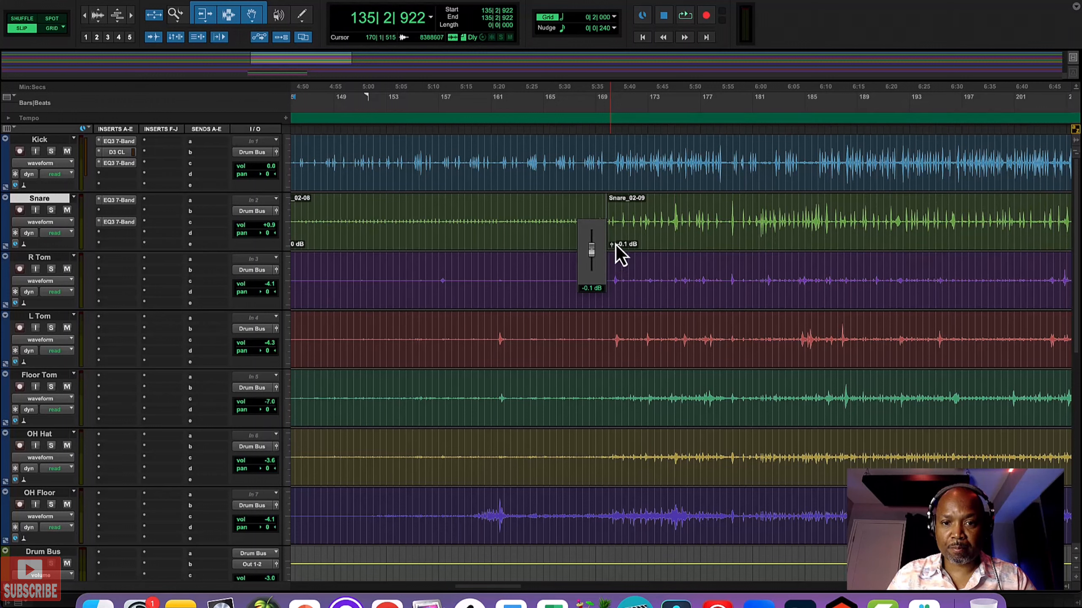
drag(615, 245, 616, 244)
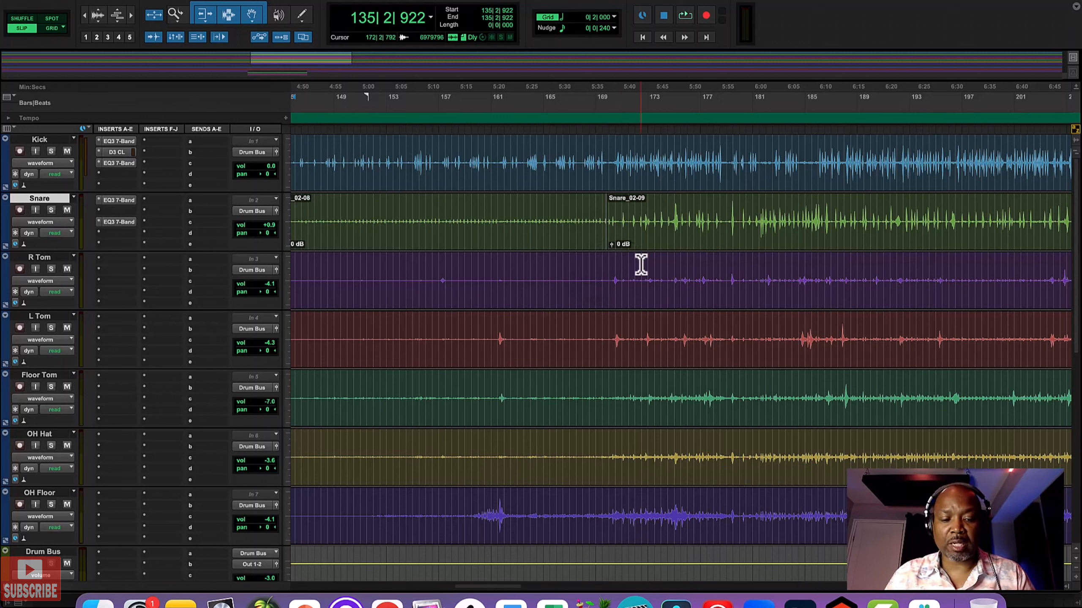
click(611, 246)
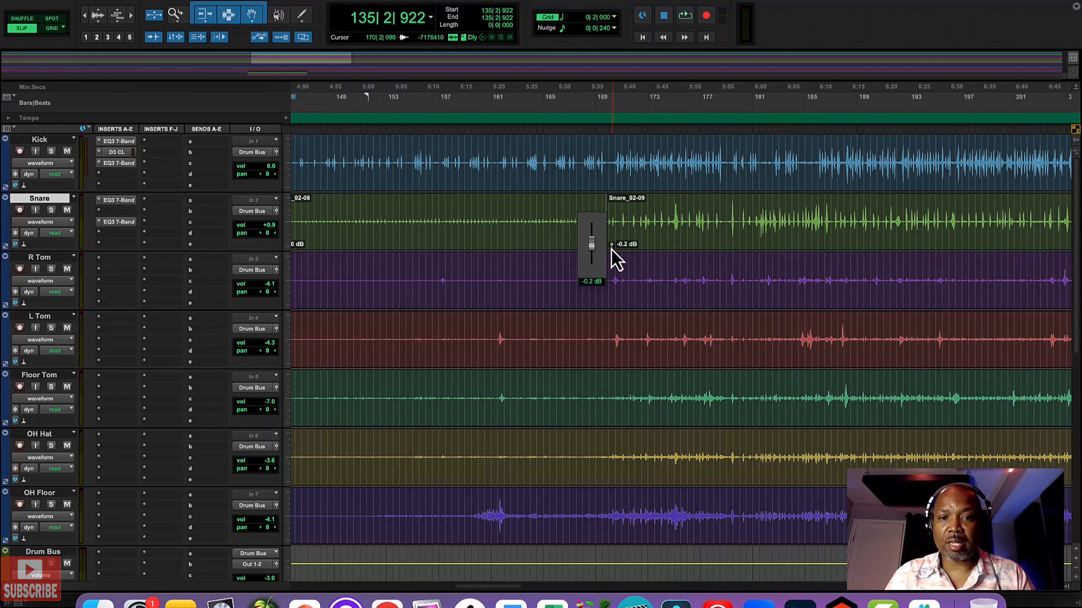
Step: Split the snare at 214|1|433 and 232|1|326 and set the quiet clip between the cuts to +6.0 dB gain
scroll(612, 239, right, 10)
click(578, 219)
key(super+e)
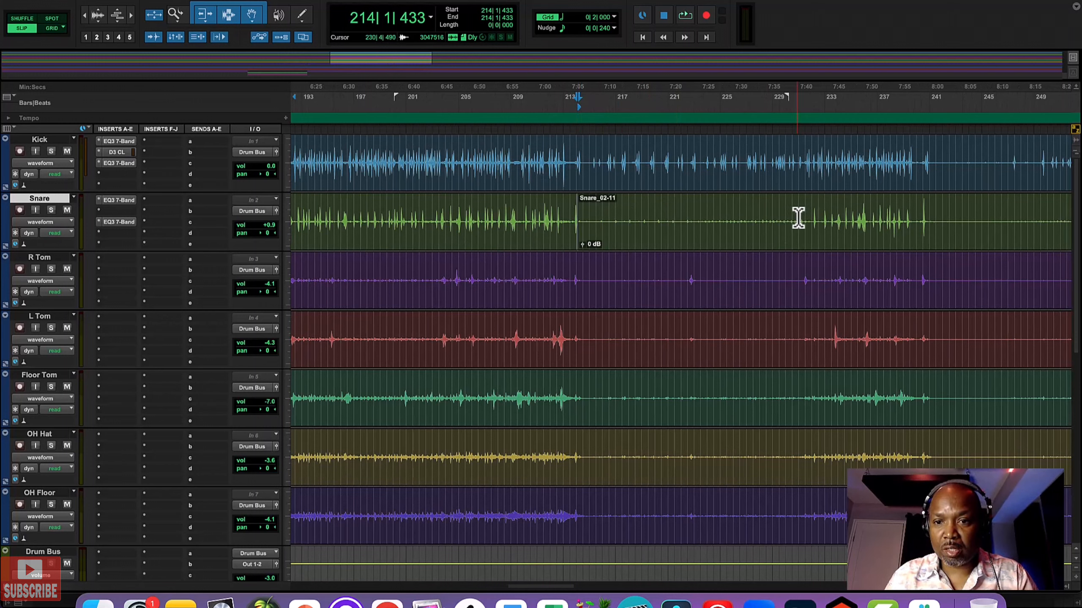
click(813, 219)
click(624, 244)
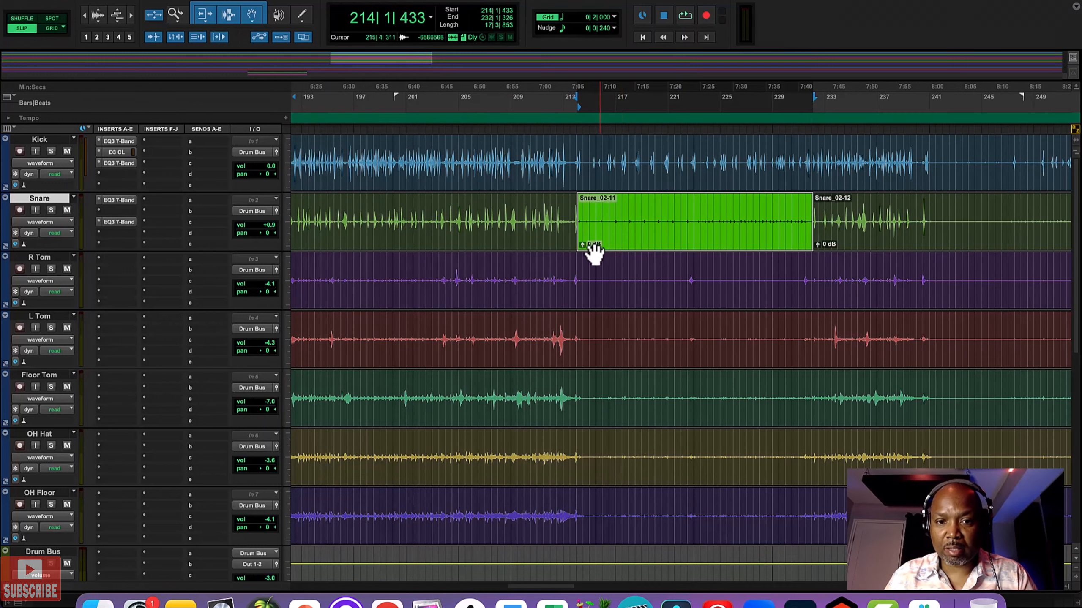
drag(582, 247, 584, 244)
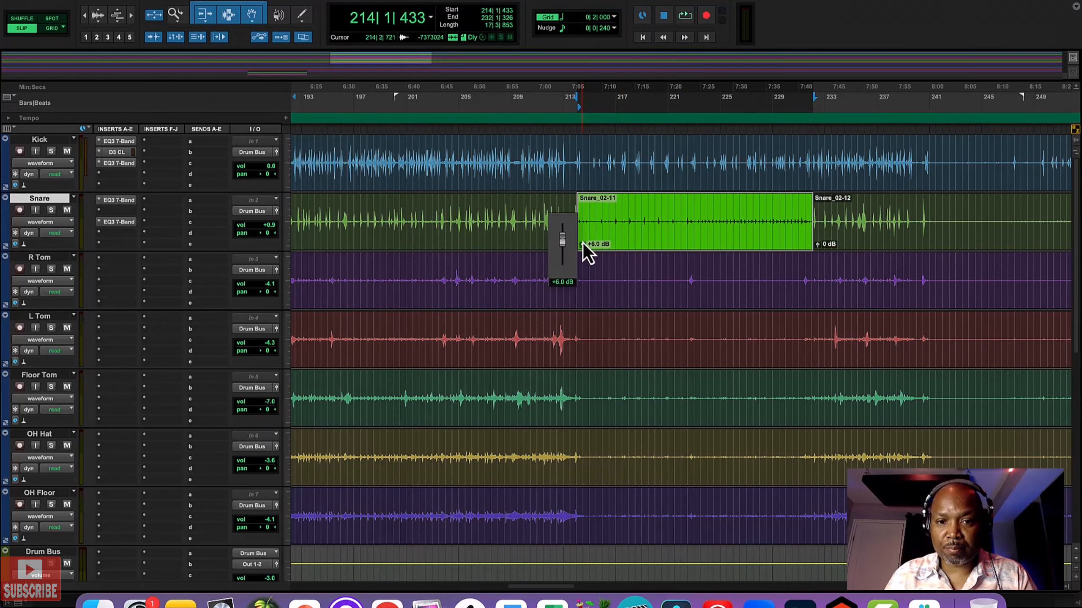
Step: Split the snare at 240|4|609 and 258|3|927 and set the quiet clip between the cuts to +6.0 dB gain
scroll(647, 252, right, 10)
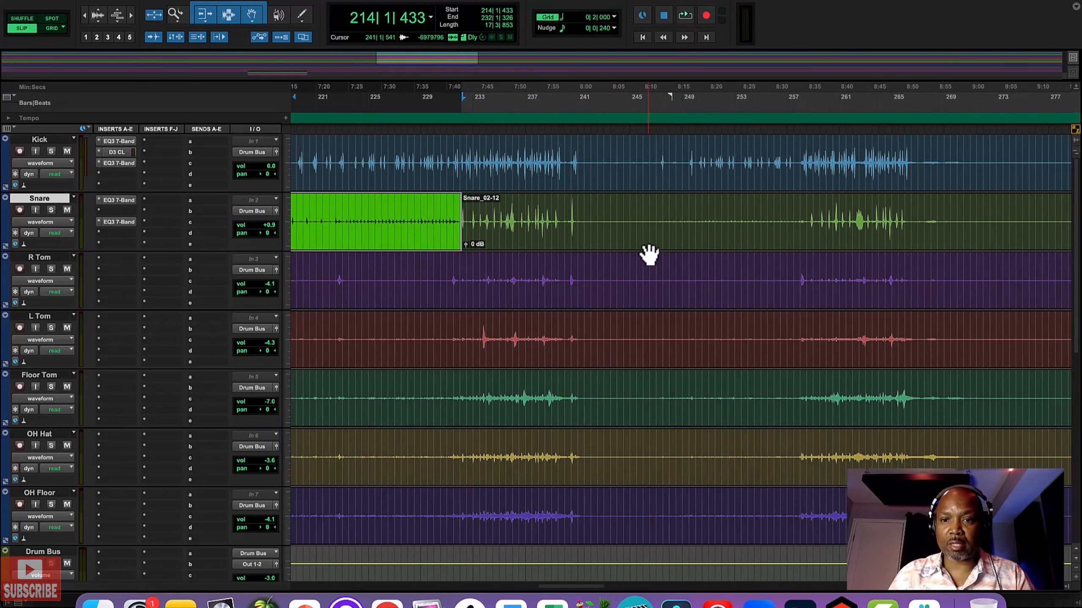
click(505, 219)
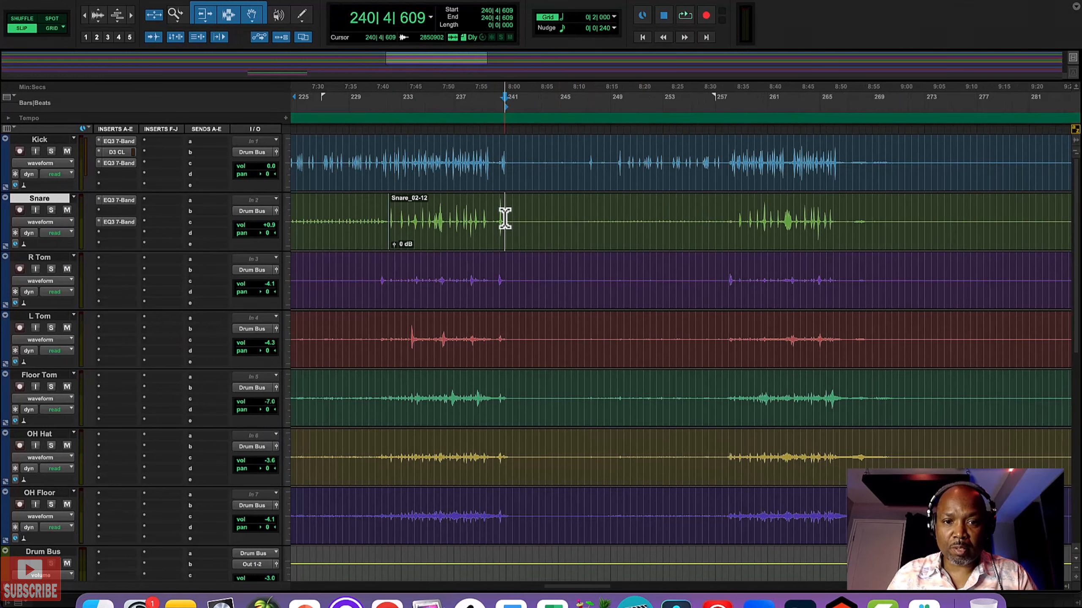
key(super+e)
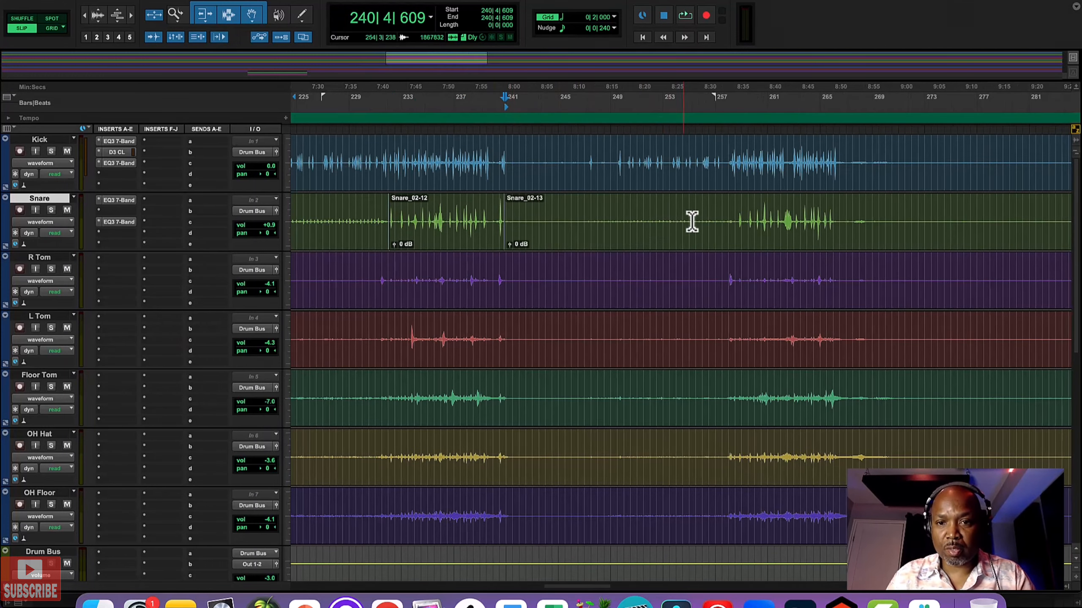
click(737, 220)
key(super+e)
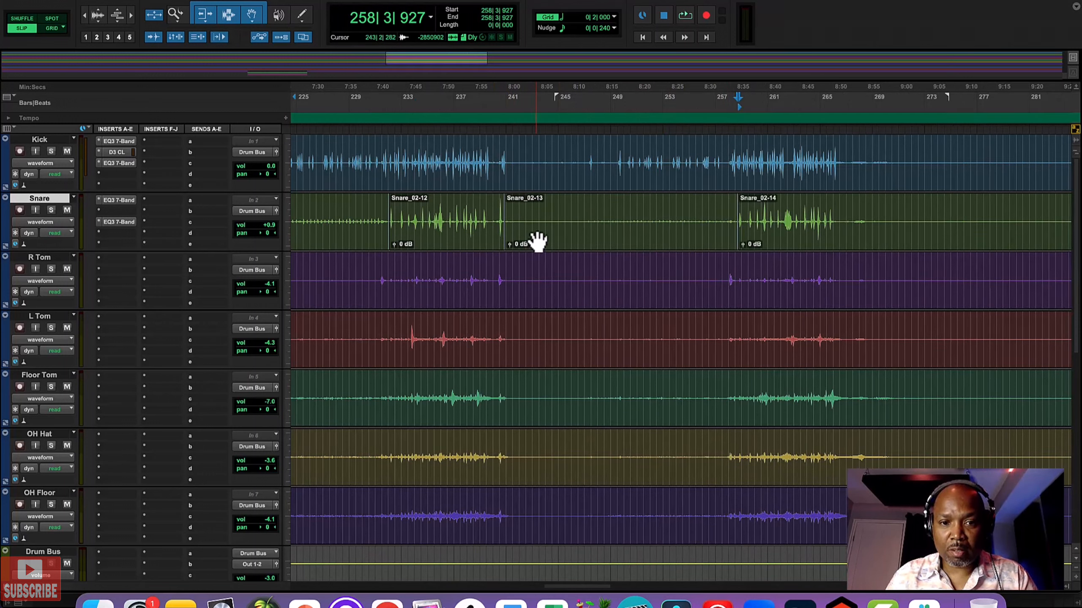
click(536, 242)
drag(509, 245, 510, 242)
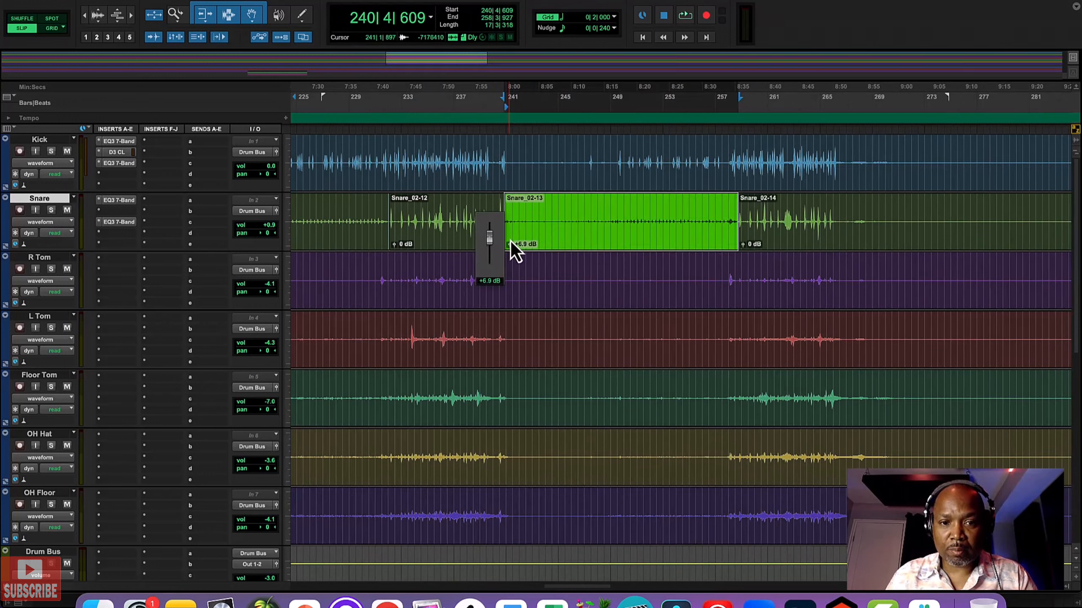
Step: Check the end of the snare track around bar 267 and audition the song's opening from 2|4|770
scroll(660, 261, right, 10)
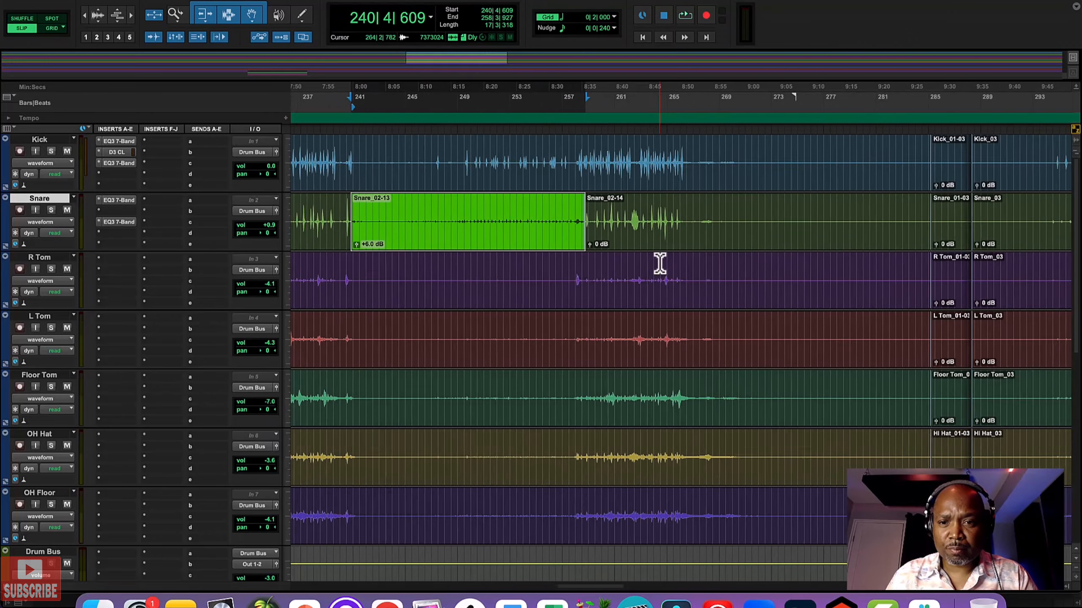
click(394, 211)
key(space)
key(space)
scroll(405, 214, left, 20)
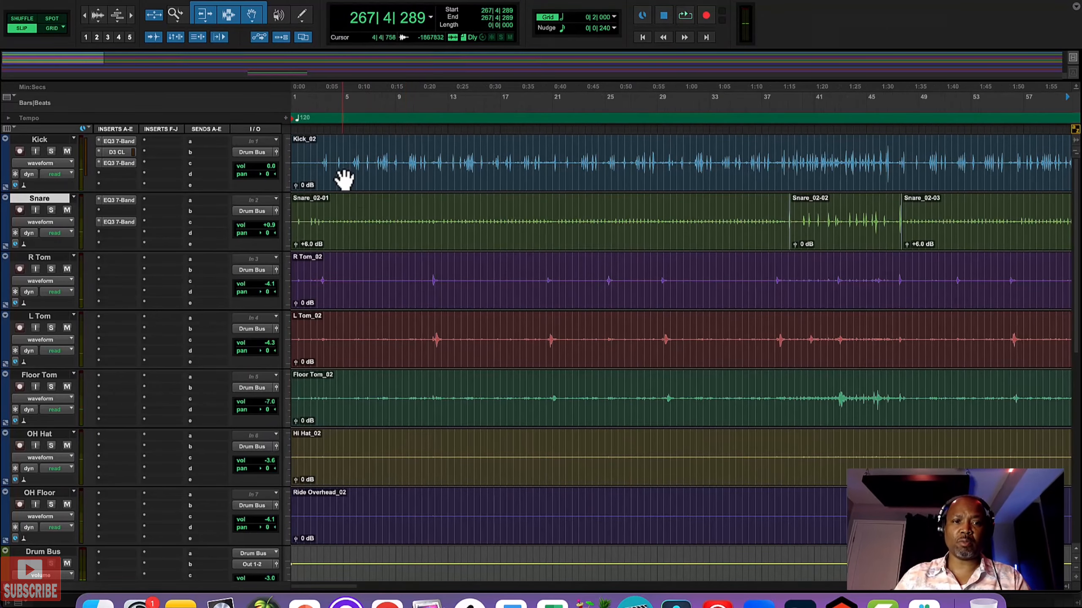
click(316, 155)
key(space)
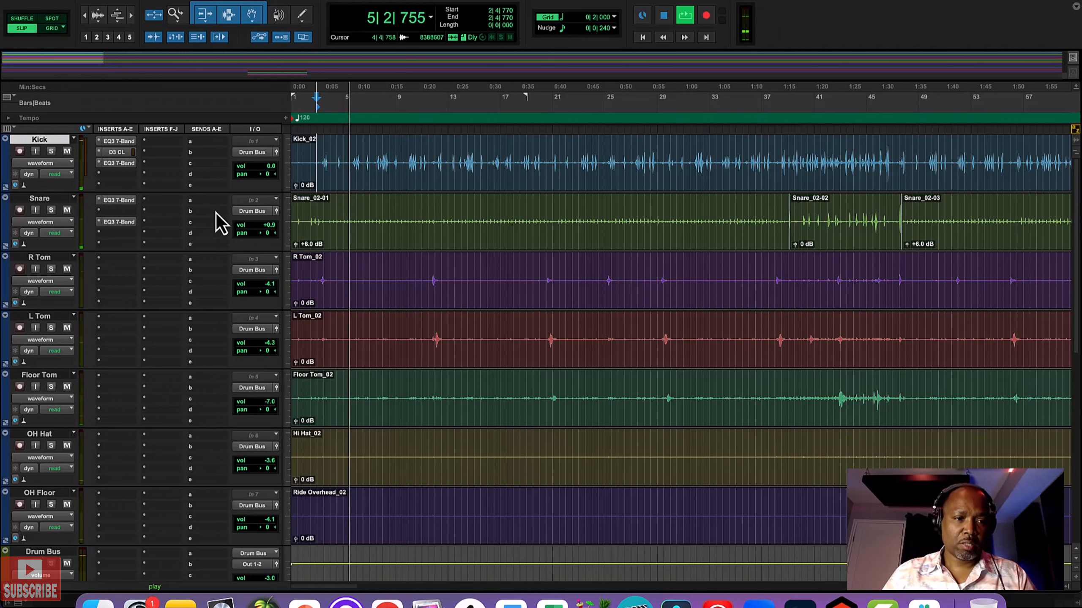
key(space)
Step: Create one stereo aux input track below Keyboard.dup2 and name it Reverb Bus
scroll(163, 273, down, 10)
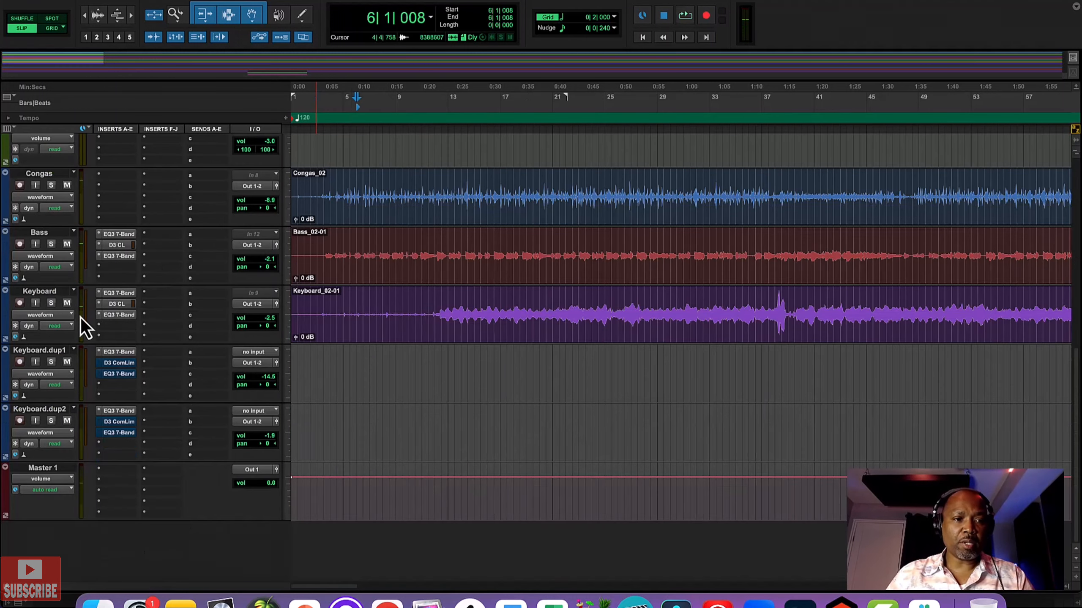
click(51, 421)
key(super+shift+n)
click(766, 230)
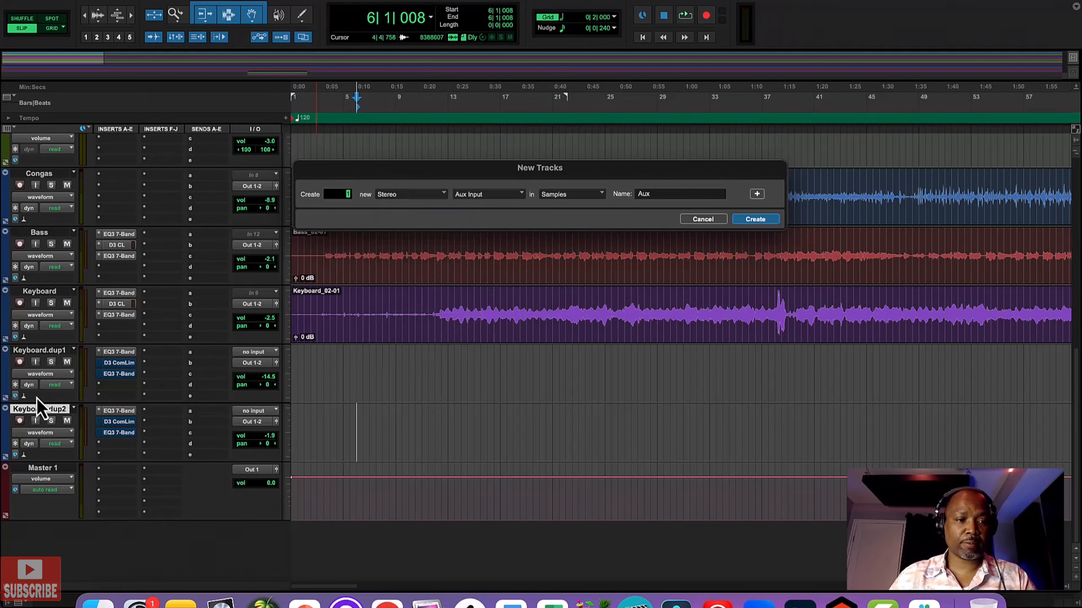
double_click(35, 469)
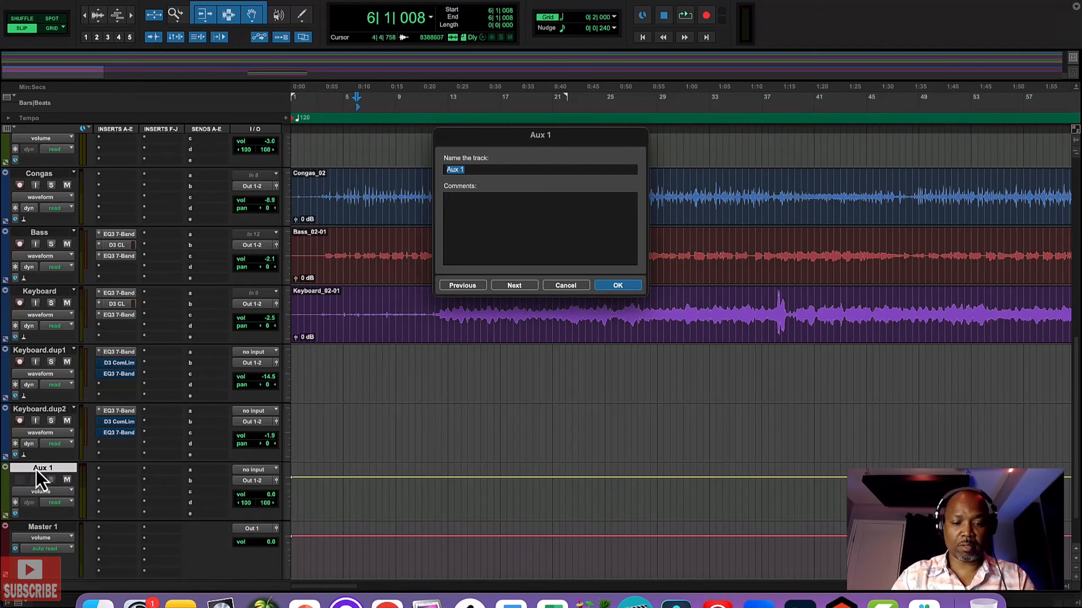
text(Reverb Bus)
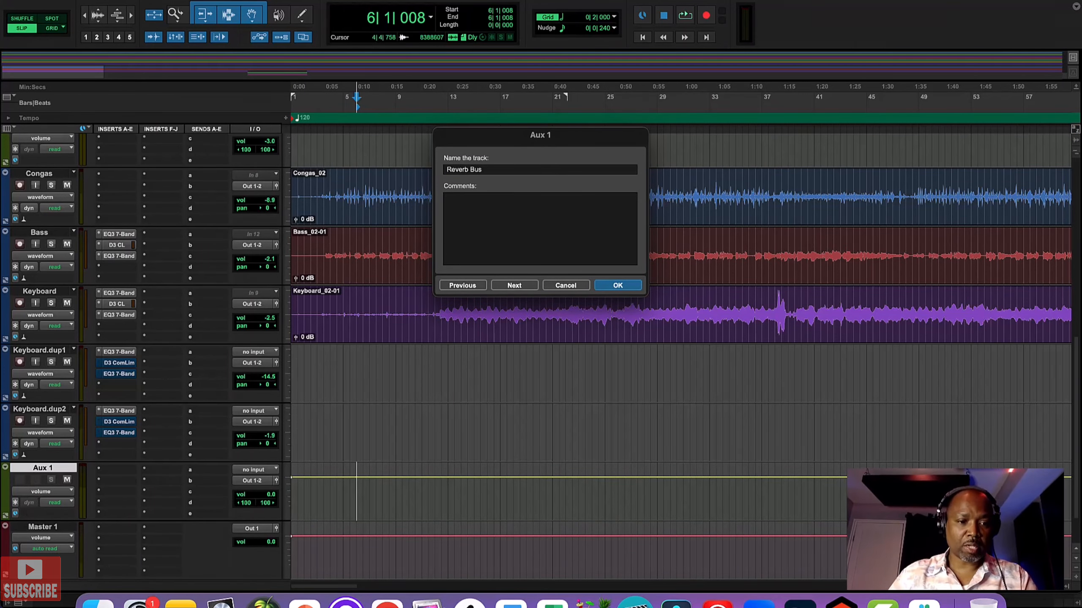
key(Return)
Step: Set the Reverb Bus track's input to Bus 5-6 and rename that bus as Verb Bus
click(255, 470)
click(366, 502)
right_click(254, 470)
click(300, 475)
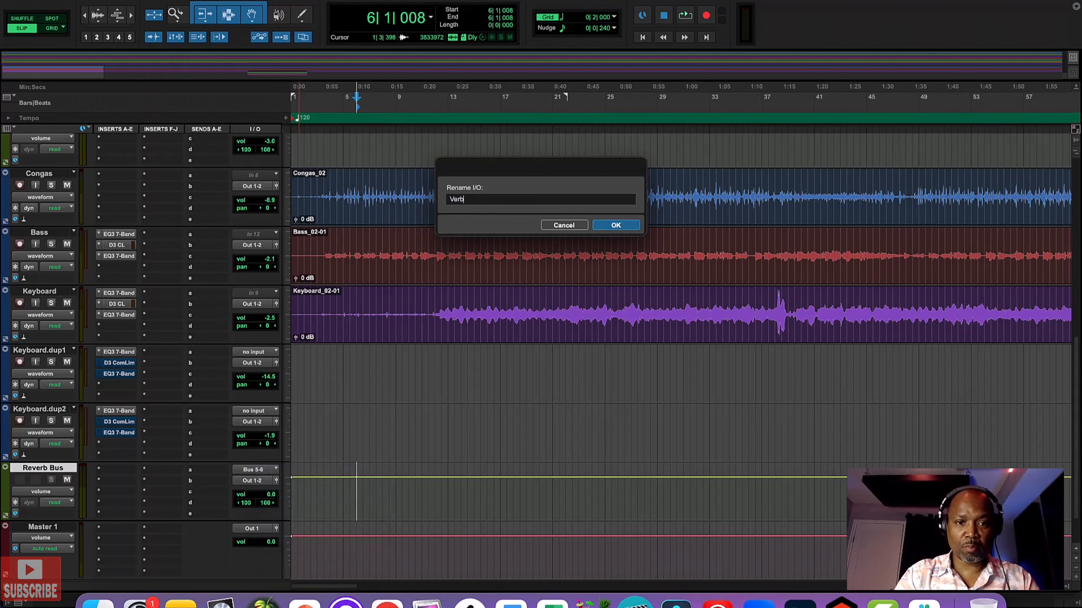
text(Verb Bus)
key(Return)
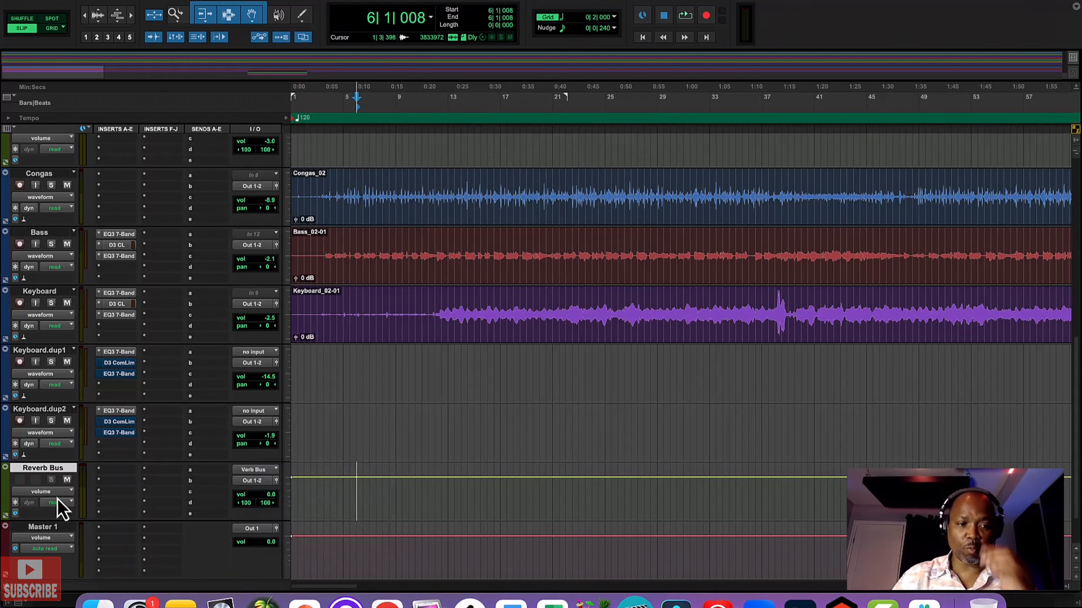
Step: Insert the multichannel AIR Reverb plug-in in the first insert slot of the Reverb Bus track
click(115, 471)
mouse_move(173, 473)
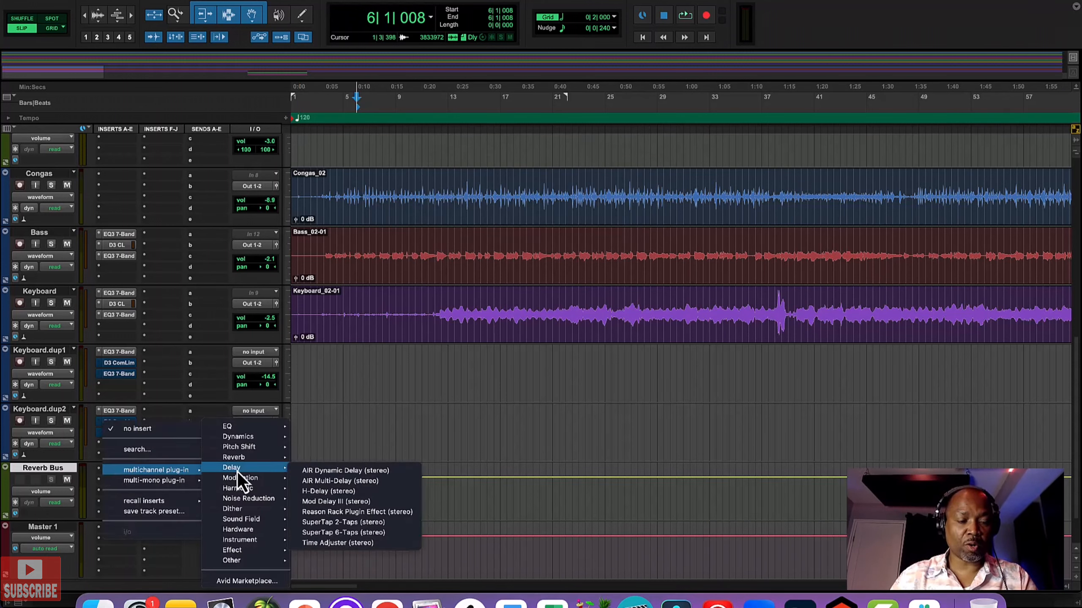
mouse_move(247, 462)
click(343, 470)
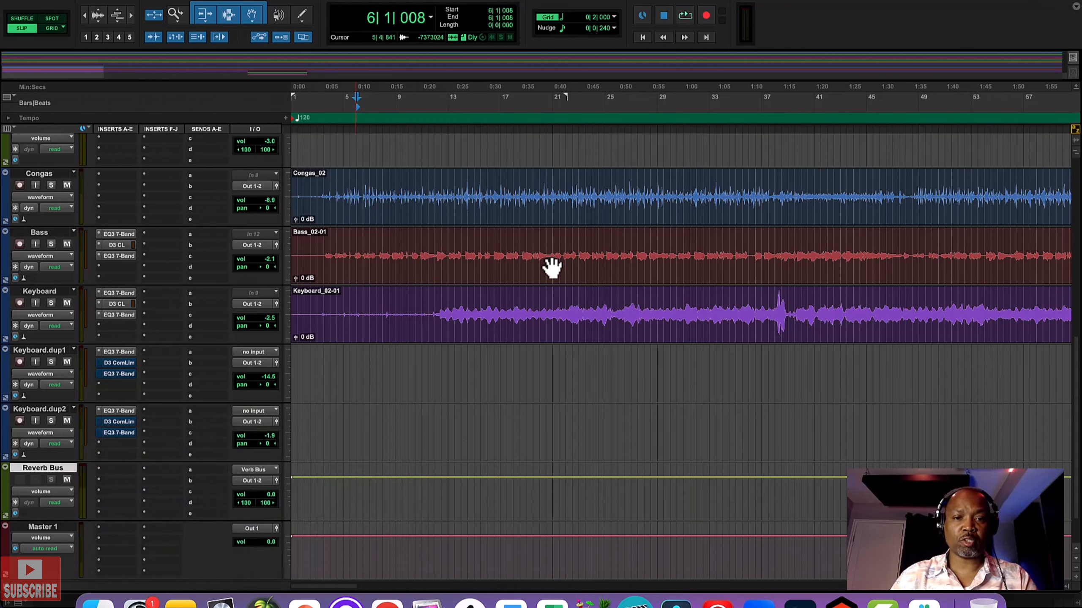
Step: Set AIR Reverb's reverb time to 2.5 s and balance to 61%, raise the pre-delay, and close the plug-in
drag(941, 205, 943, 201)
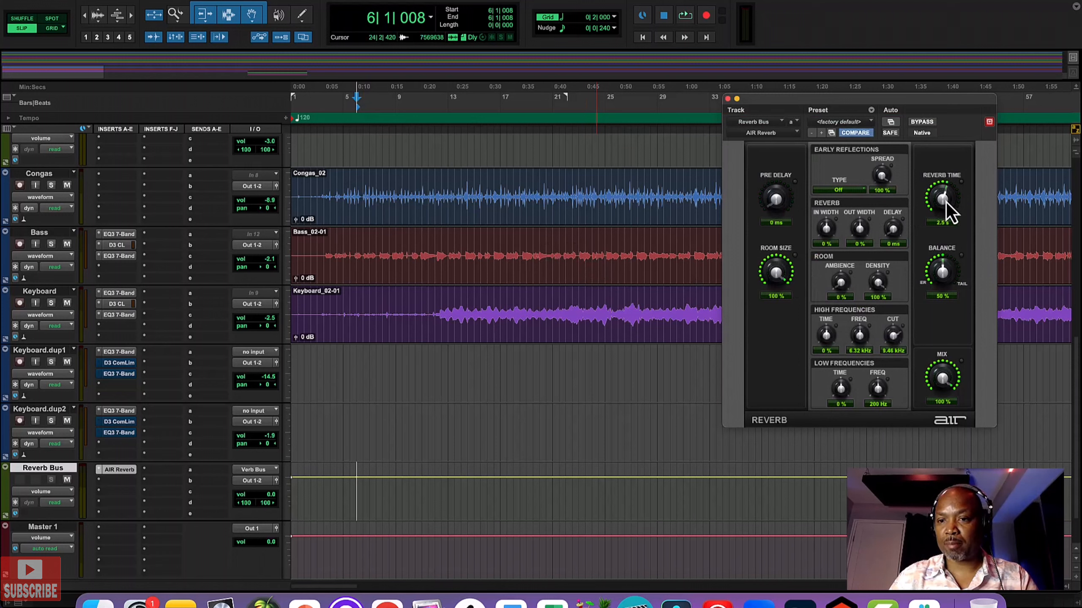
drag(941, 279, 941, 273)
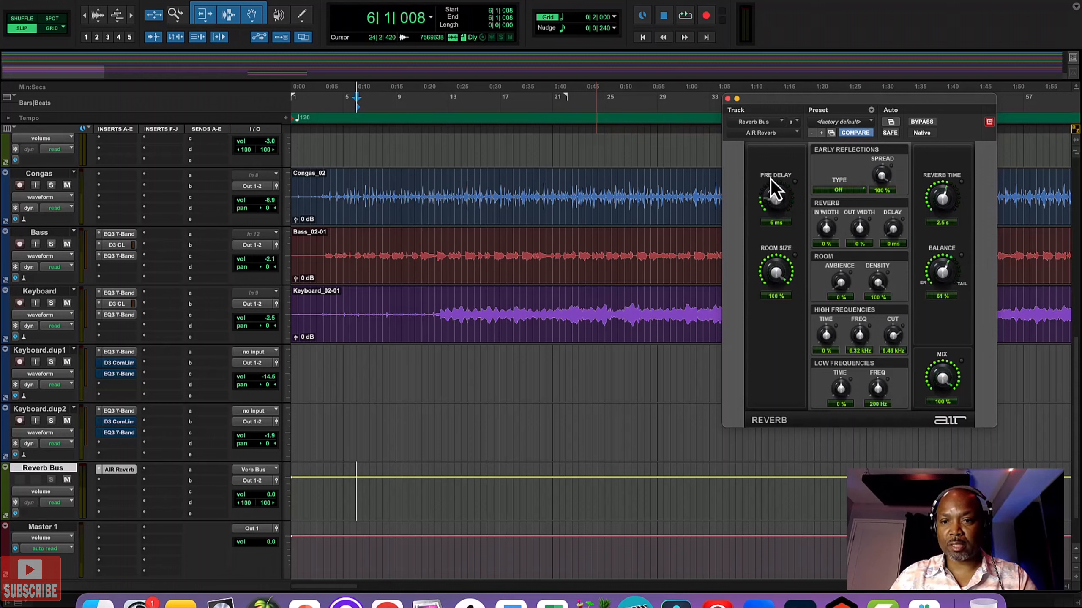
scroll(771, 176, up, 1)
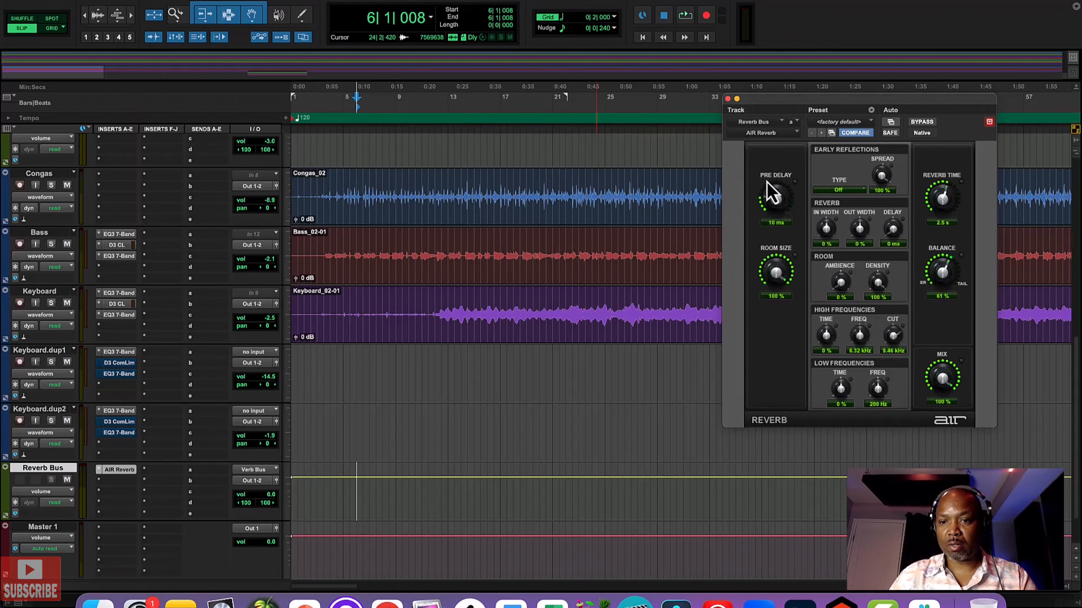
click(728, 99)
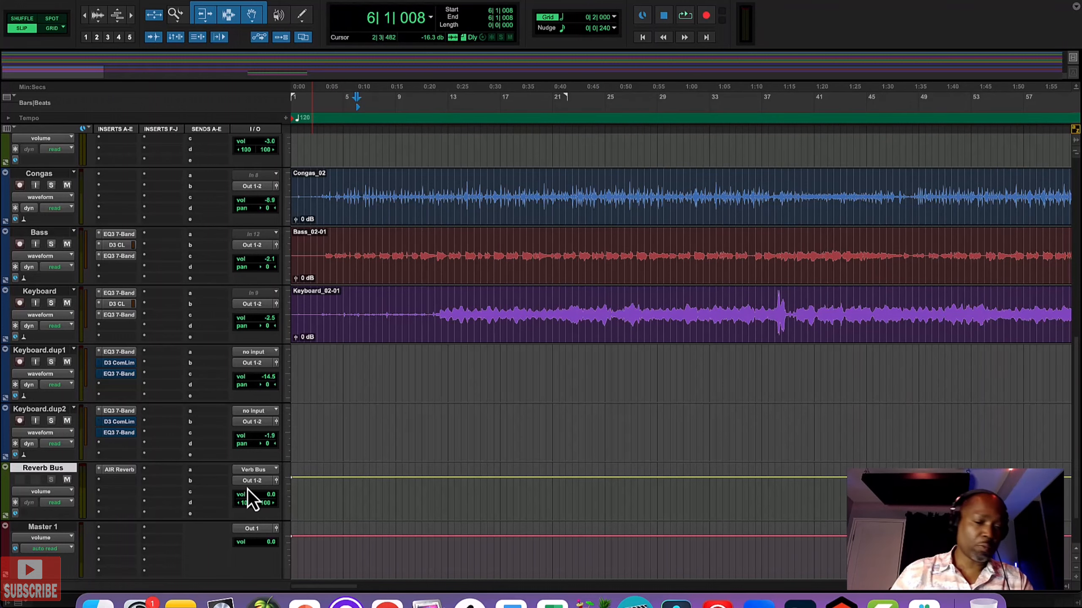
Step: Assign the Snare track's send a to the stereo Verb Bus
scroll(229, 462, up, 10)
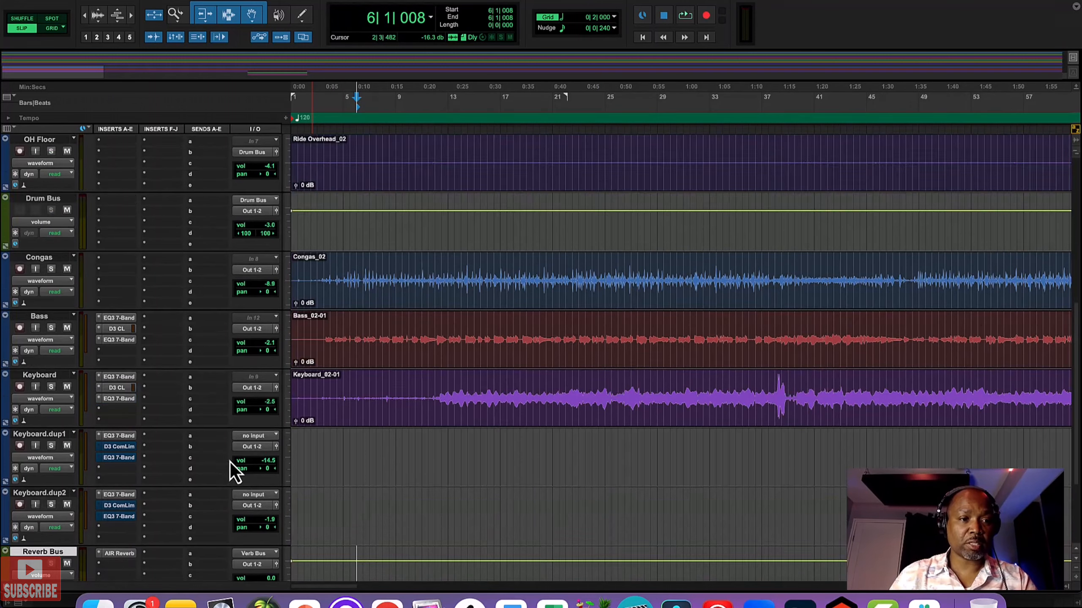
click(210, 200)
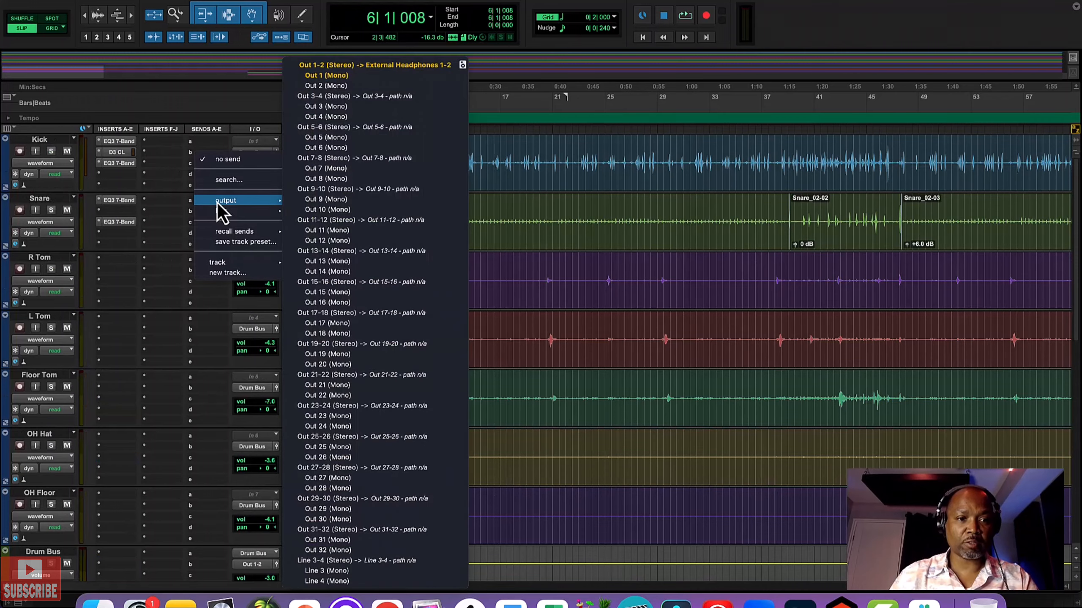
mouse_move(232, 211)
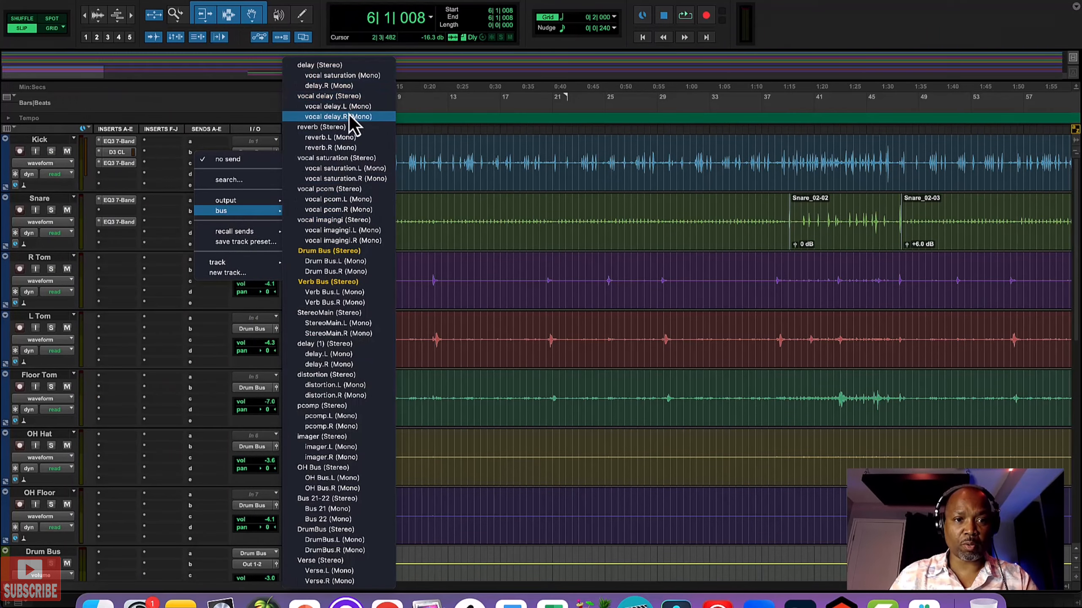
click(337, 283)
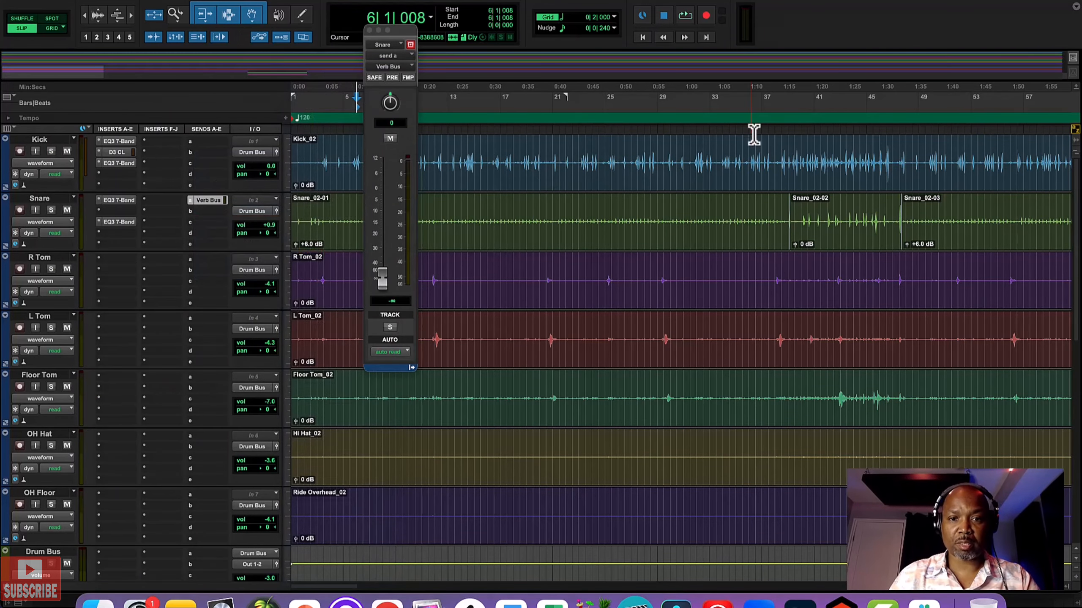
Step: Play the song from 19|3|827 and raise the snare's Verb Bus send level to -19.0 dB
click(535, 93)
key(space)
drag(383, 282, 377, 237)
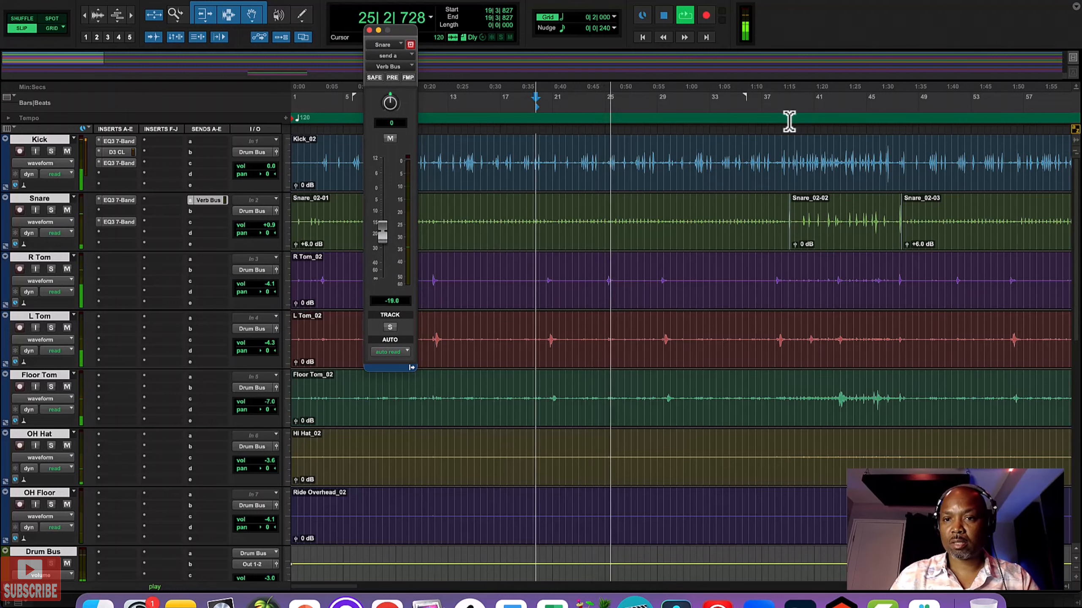
Step: Play the song from 39|4|818, lower the snare's Verb Bus send level to -21.8 dB, and stop playback
click(802, 114)
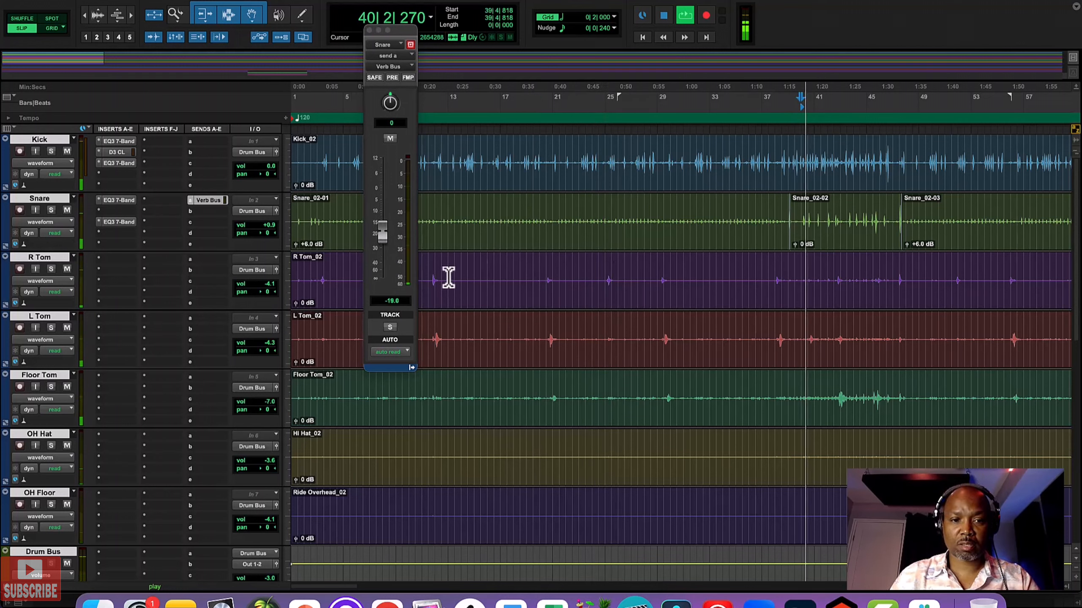
drag(382, 236, 378, 244)
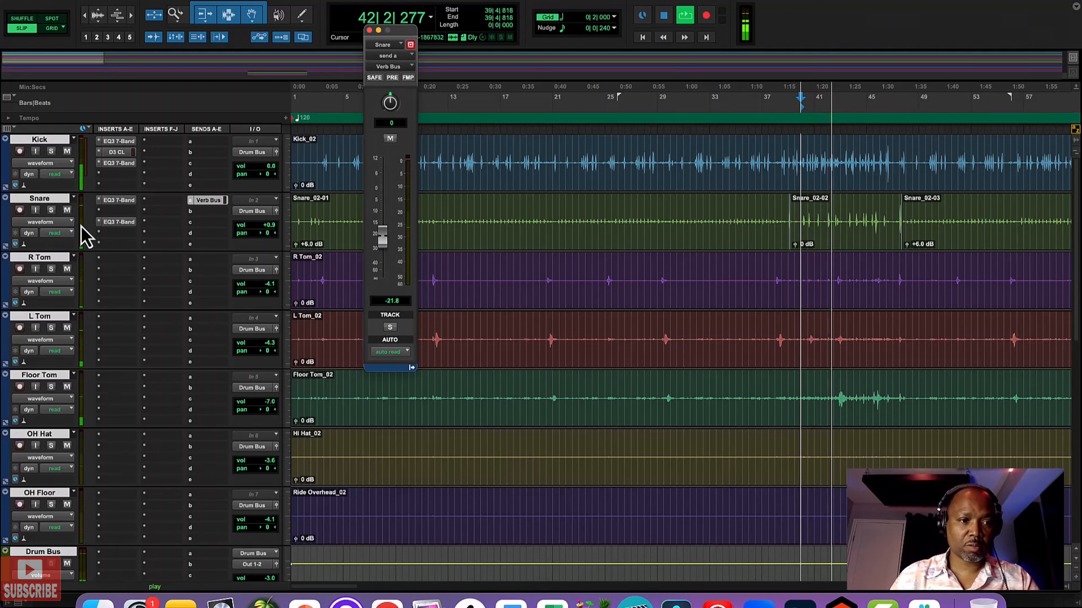
key(space)
scroll(121, 279, down, 10)
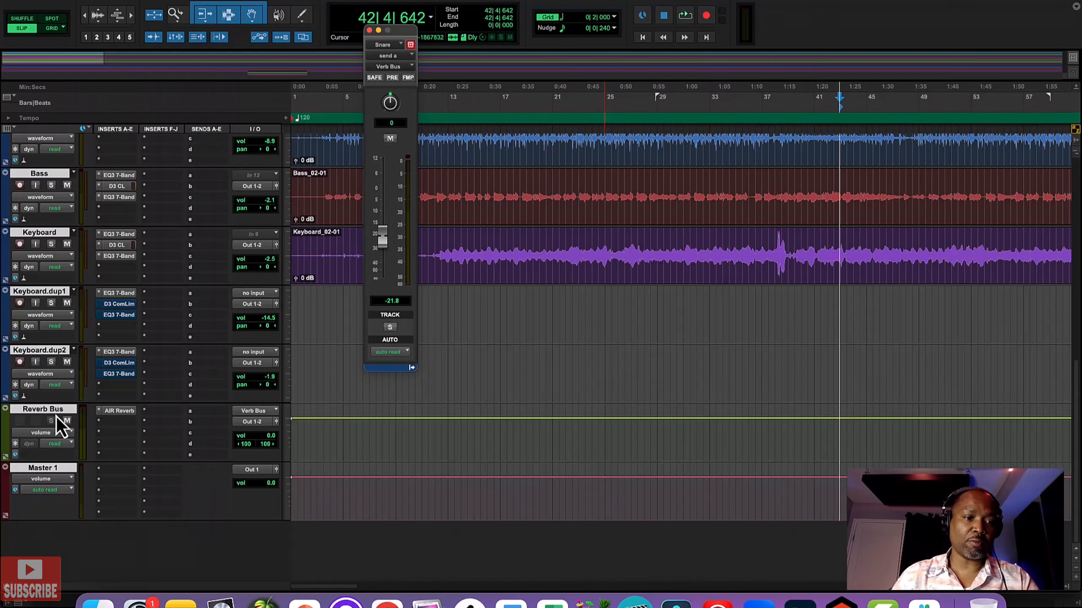
scroll(56, 416, up, 10)
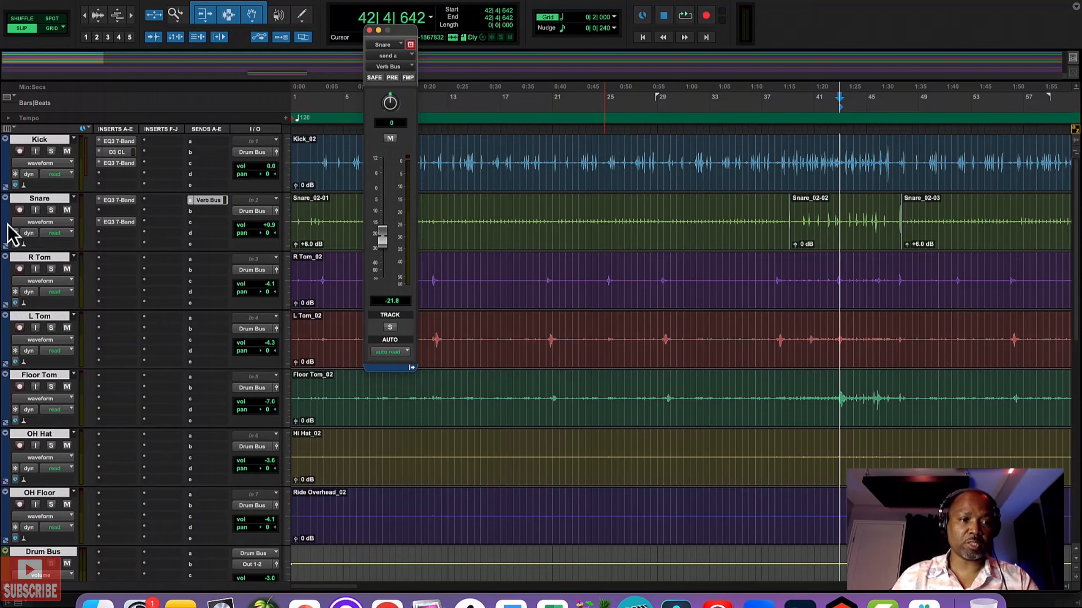
Step: Solo the Snare track, play from 40|1|928 while lowering its Verb Bus send to -30.2 dB, and unsolo it
click(51, 210)
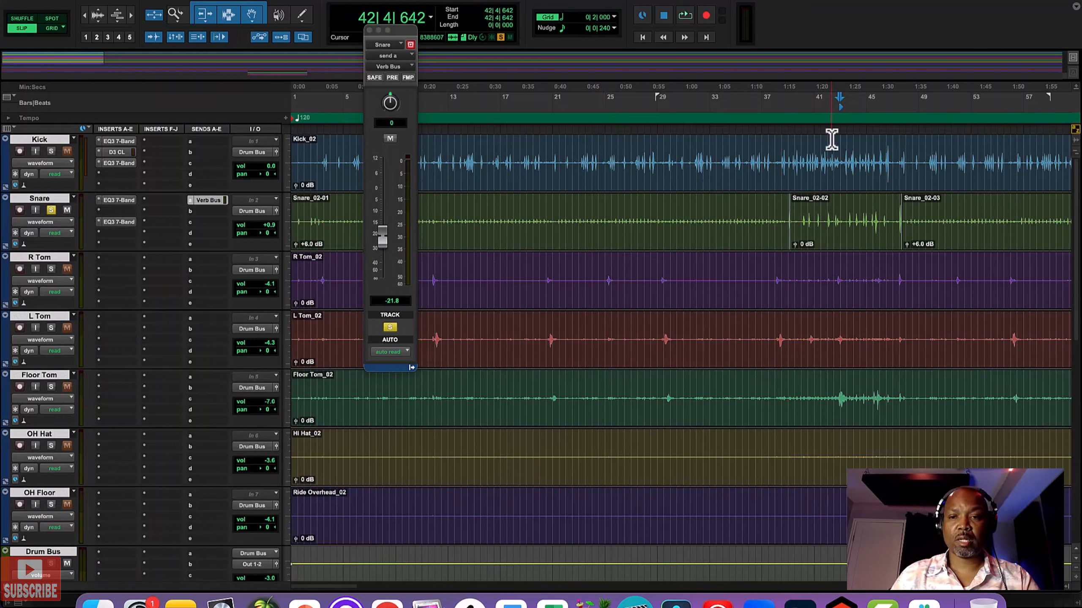
click(805, 106)
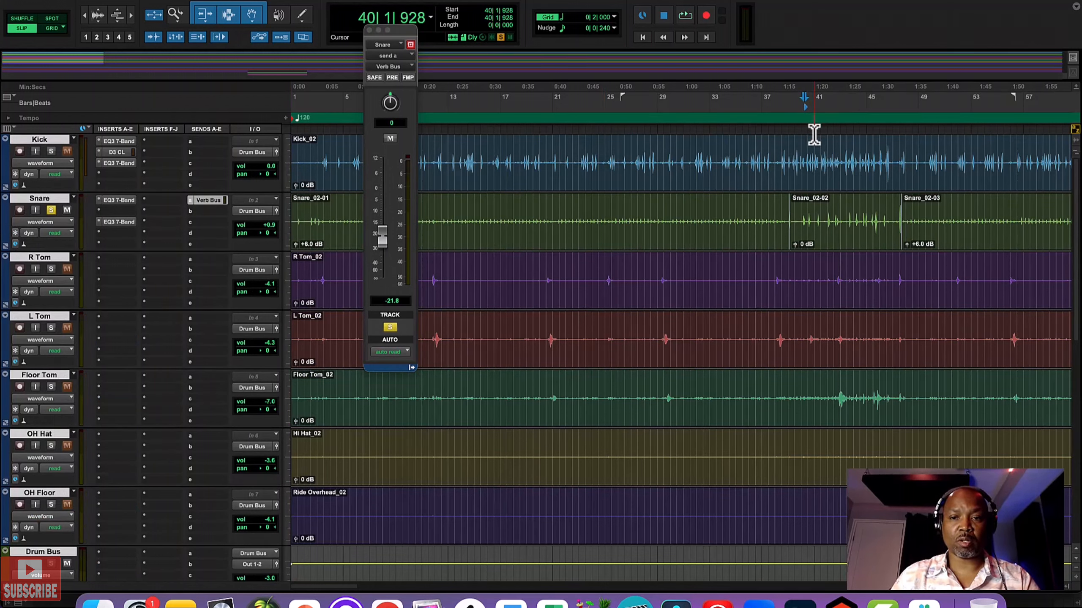
key(space)
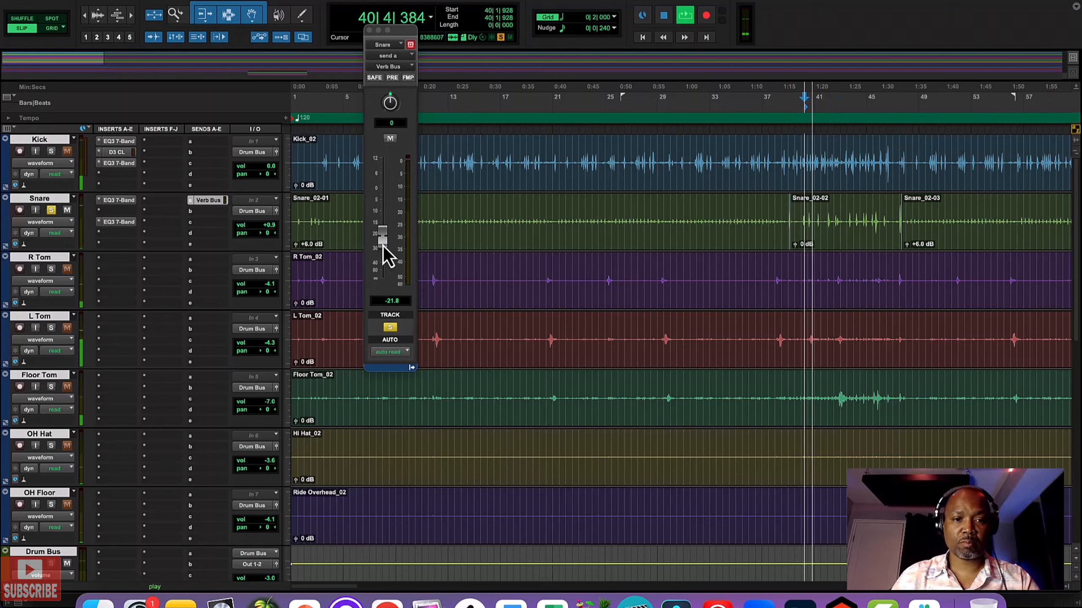
drag(382, 245, 381, 256)
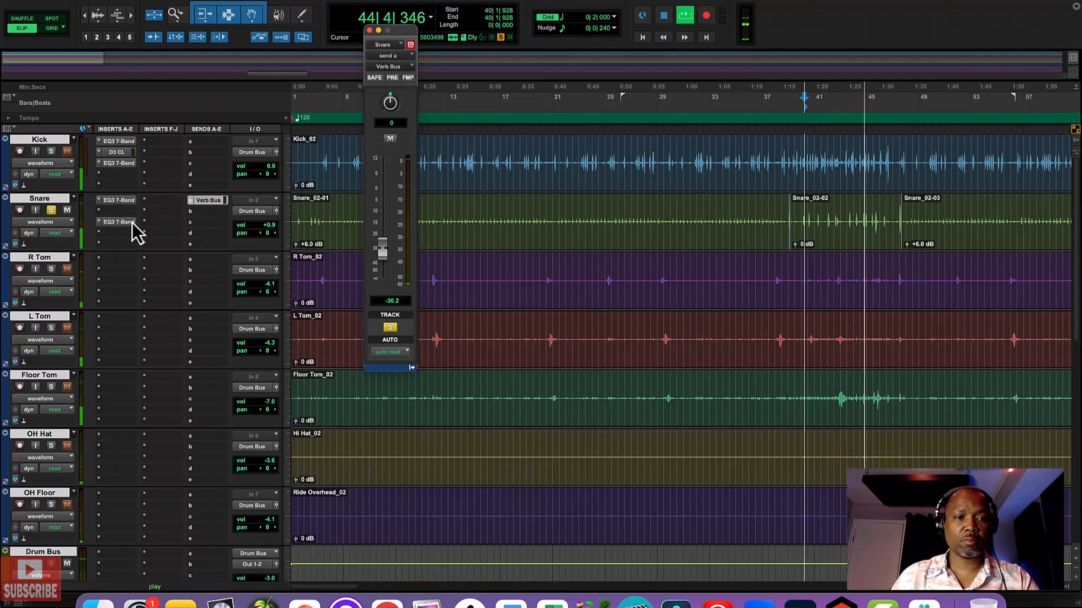
click(51, 210)
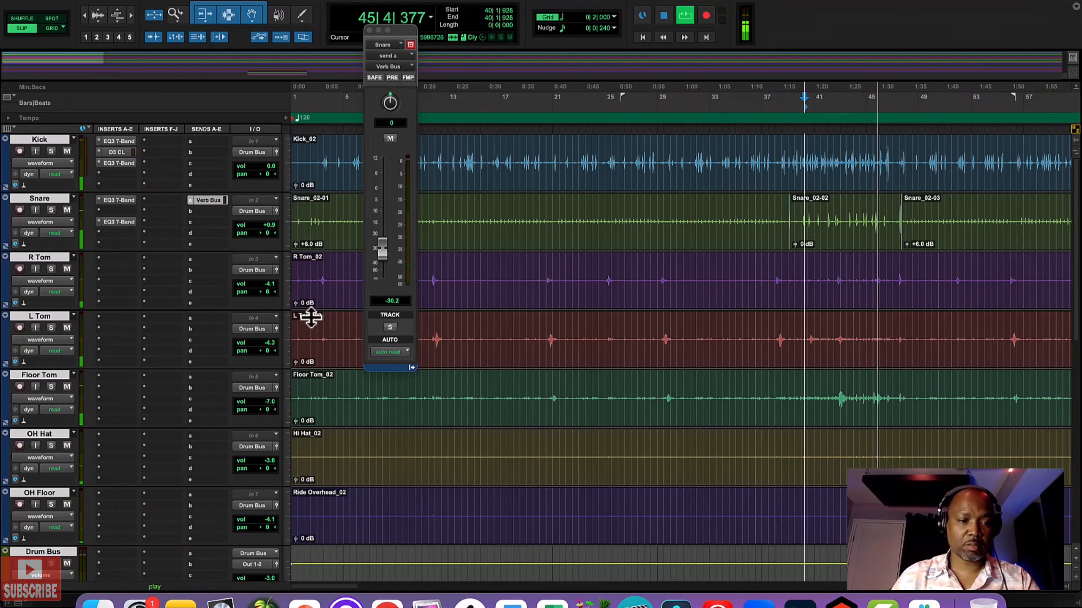
Step: Insert the mono Dyn3 Compressor/Limiter plug-in in the second insert slot of the Snare track
click(117, 213)
mouse_move(118, 212)
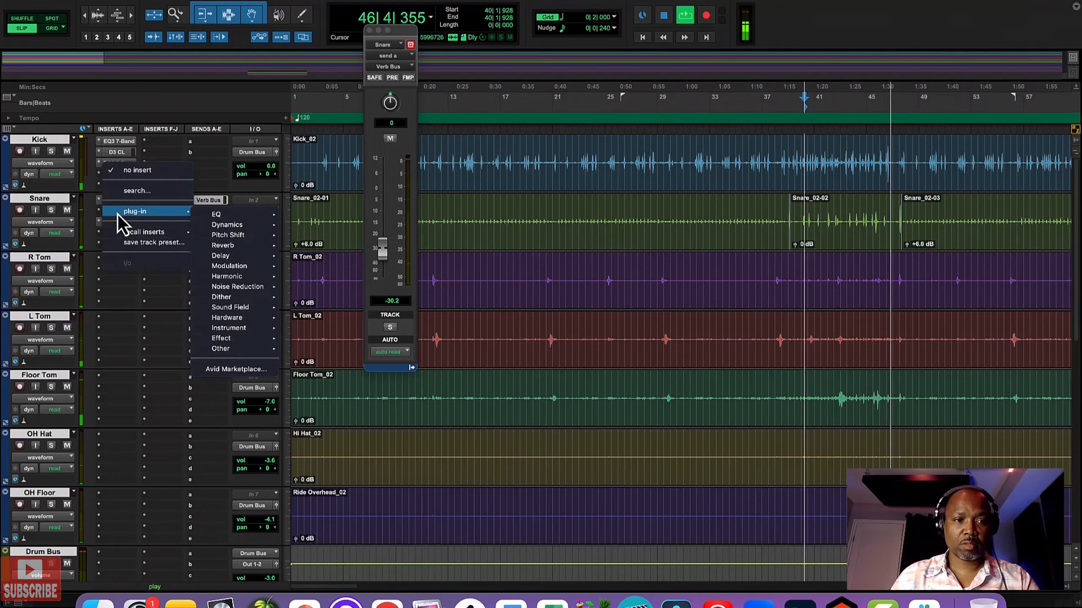
mouse_move(240, 229)
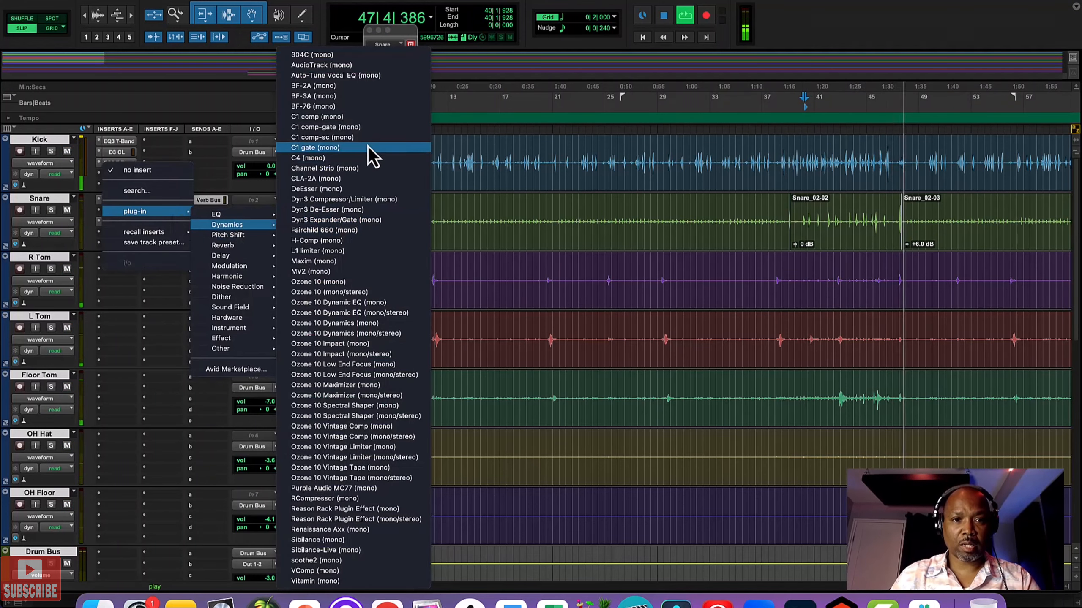
click(350, 199)
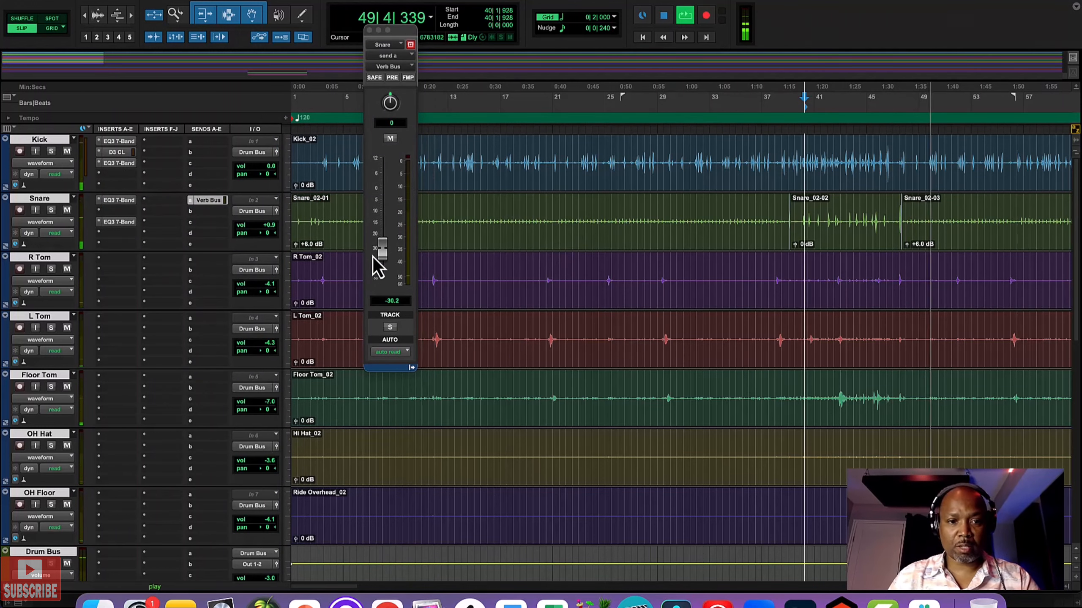
click(121, 221)
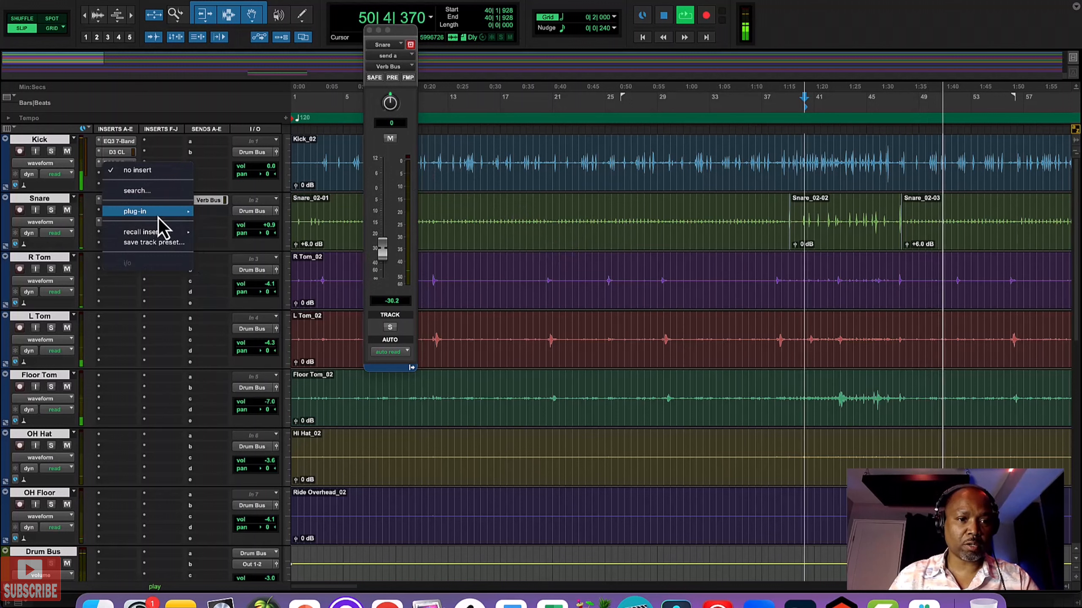
mouse_move(158, 213)
mouse_move(225, 225)
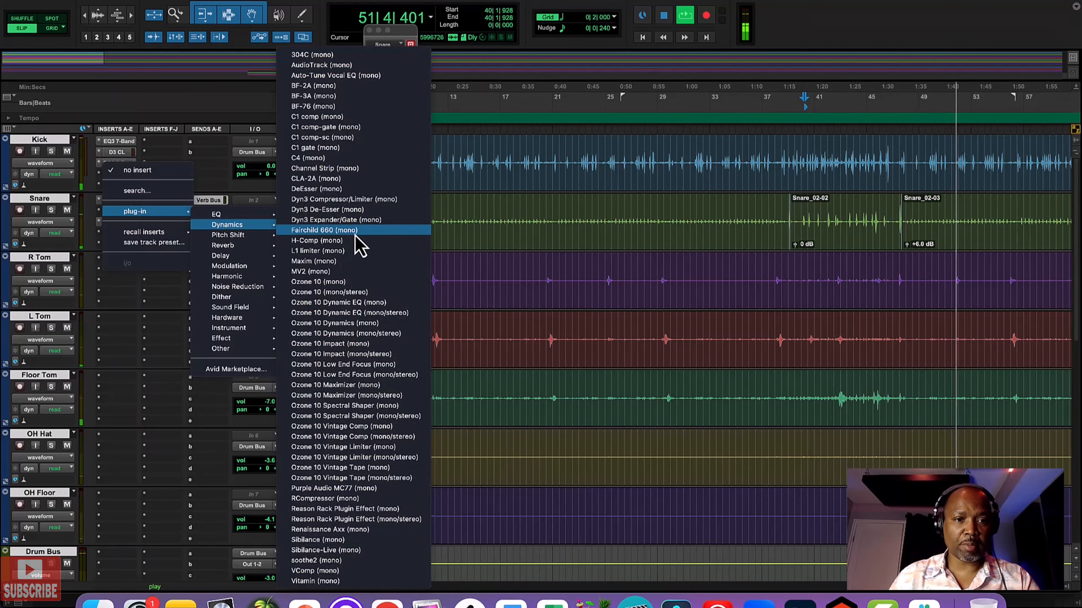
click(361, 201)
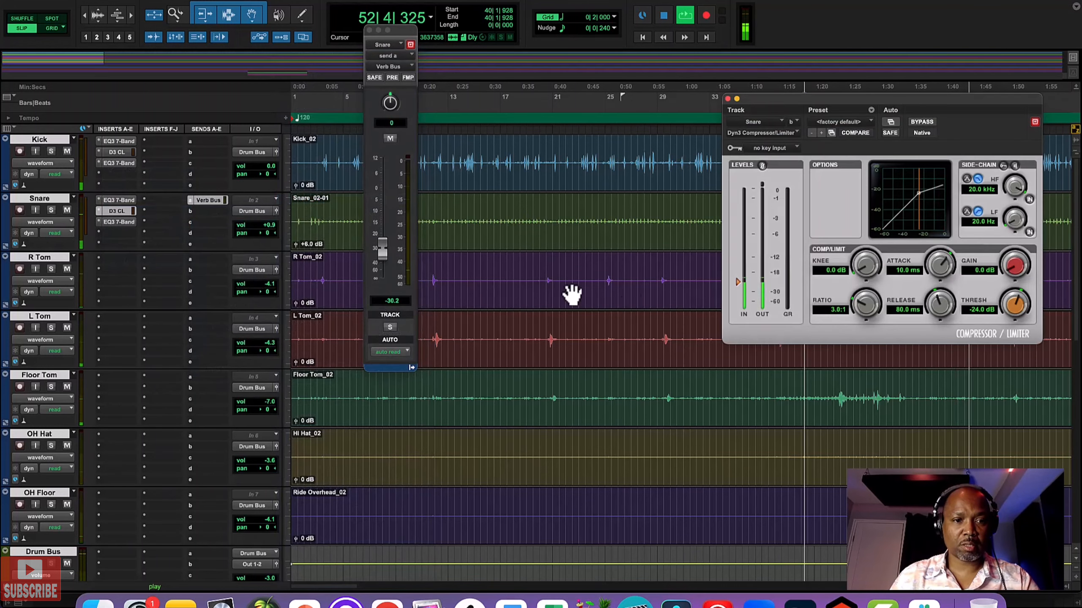
Step: Set the snare compressor's ratio to 2.5:1, attack to 52.0 ms, knee to 2.6 dB and threshold to -30.9 dB, and stop playback
mouse_move(869, 314)
mouse_down()
mouse_move(855, 338)
mouse_move(857, 327)
mouse_up()
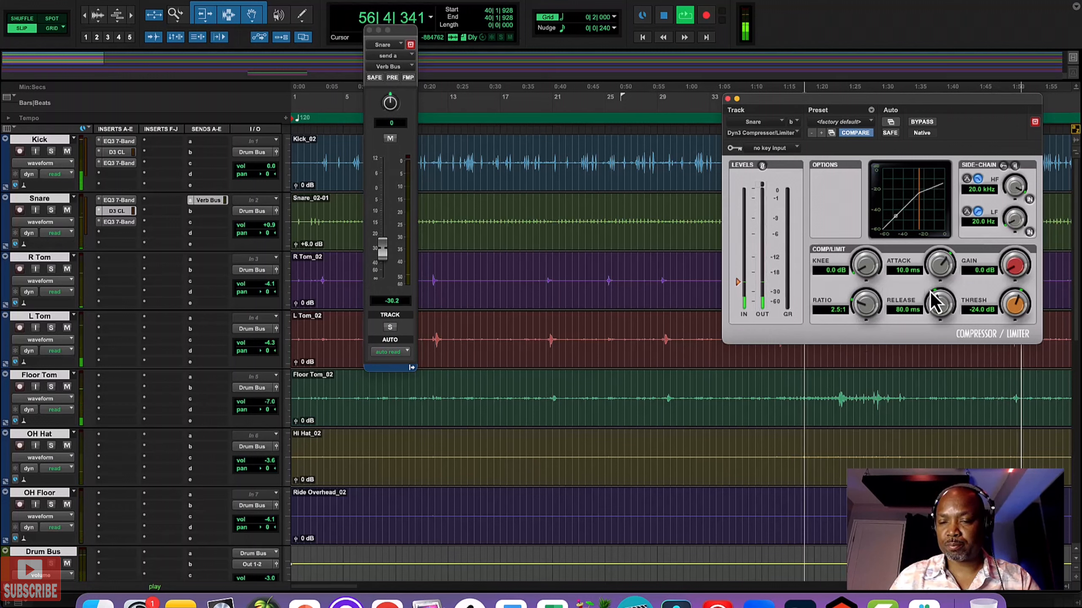
drag(942, 282, 939, 256)
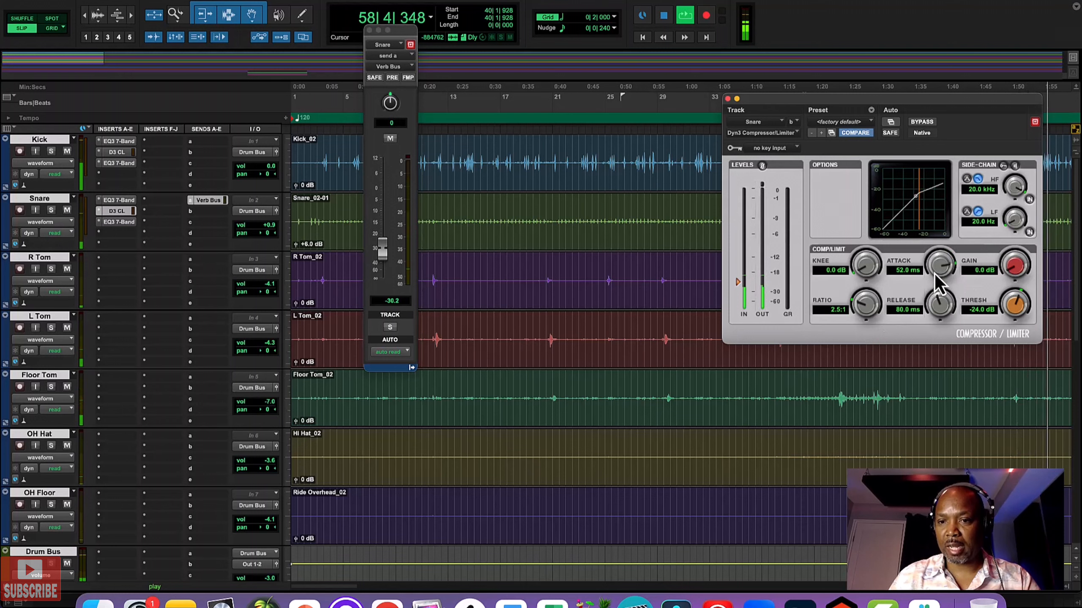
drag(864, 272, 865, 267)
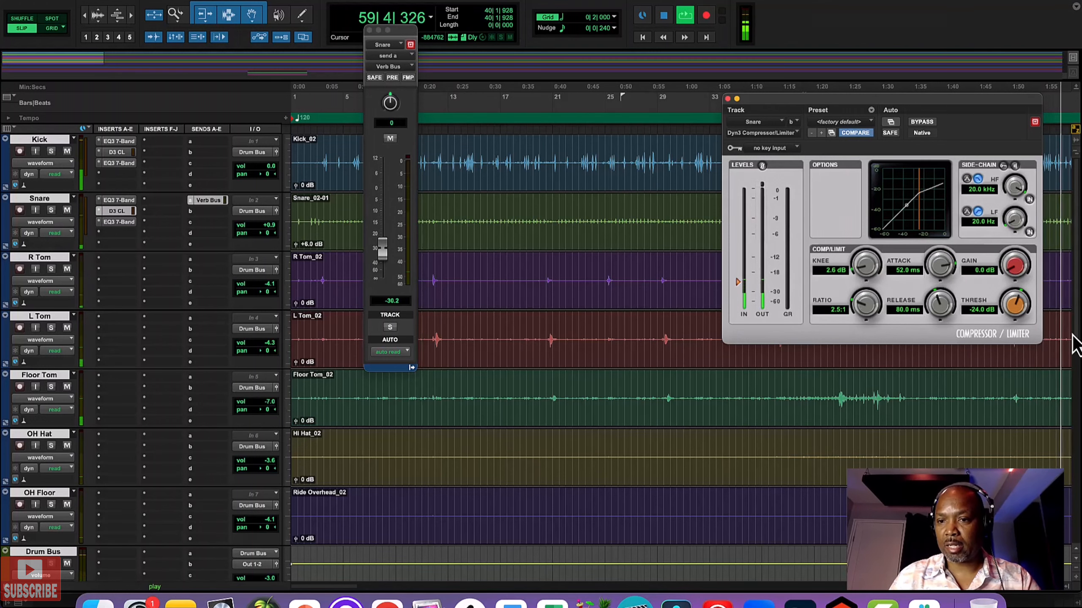
drag(1014, 308, 1006, 316)
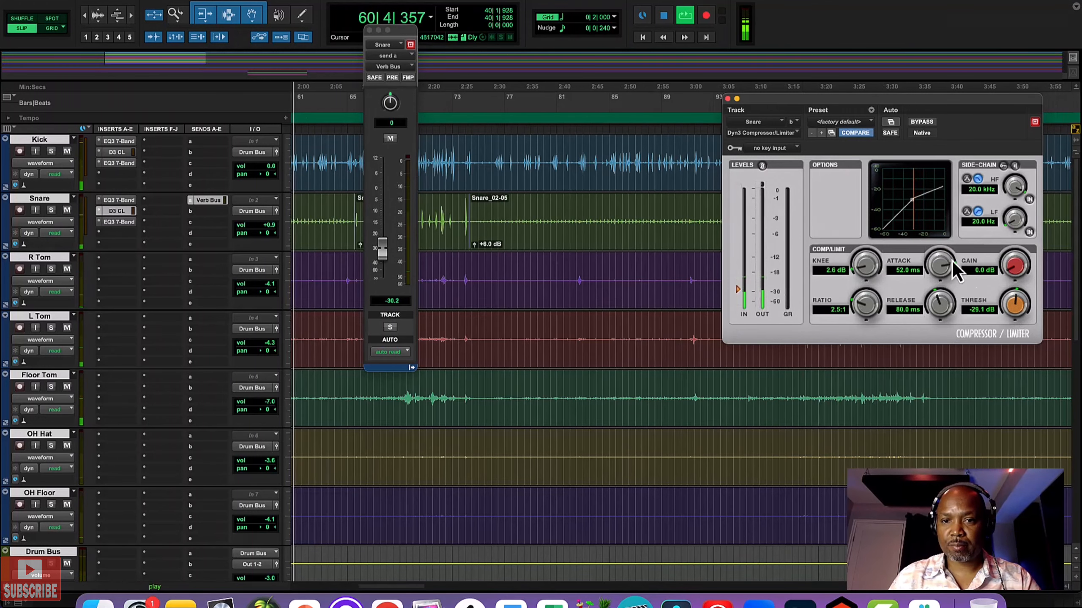
key(space)
Step: Select the louder snare passage from 181|2|292 to 211|2|650 and reposition the send and compressor windows
drag(406, 31, 441, 238)
drag(845, 98, 712, 312)
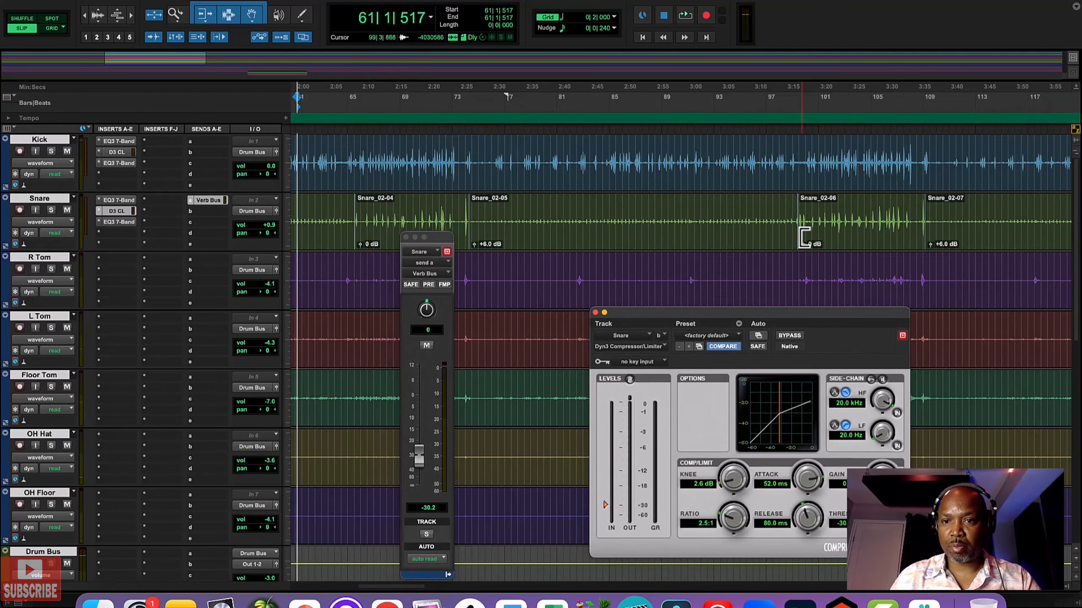
scroll(797, 248, right, 5)
scroll(798, 246, right, 6)
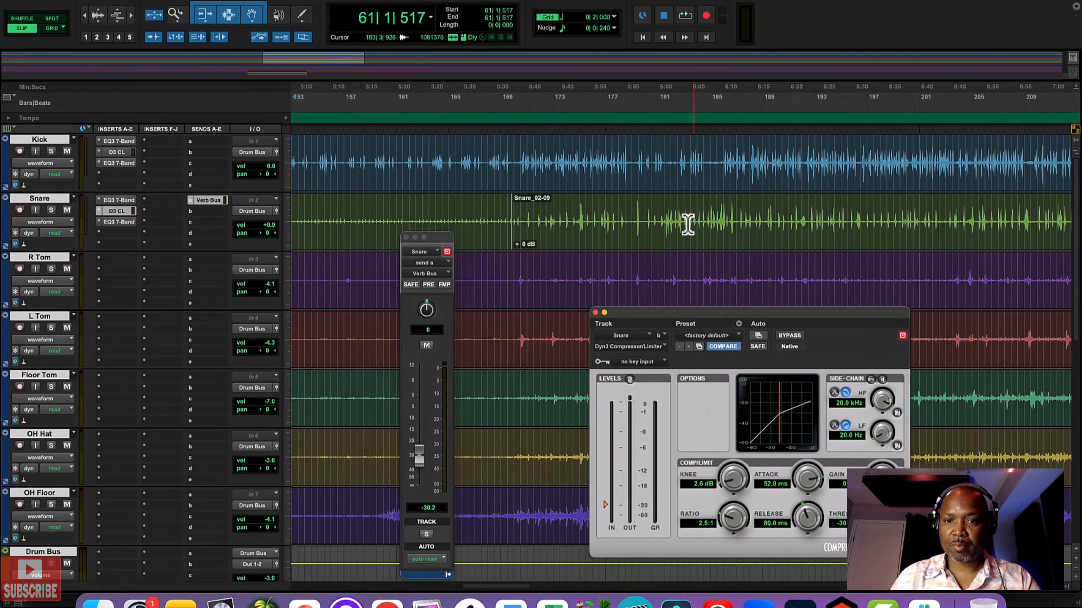
drag(662, 220, 1056, 221)
scroll(990, 238, right, 2)
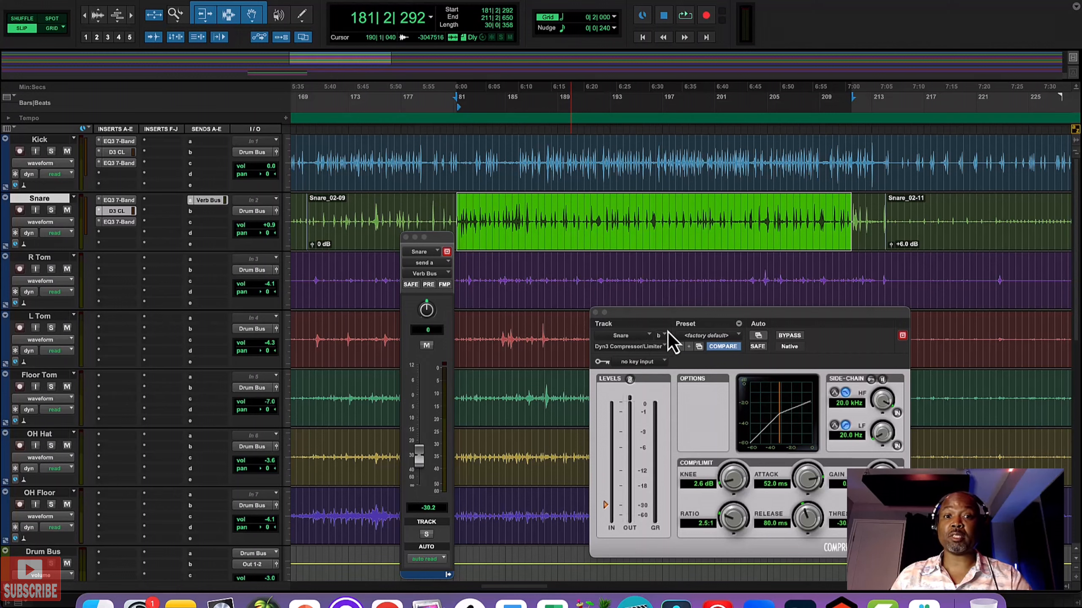
drag(699, 318, 757, 245)
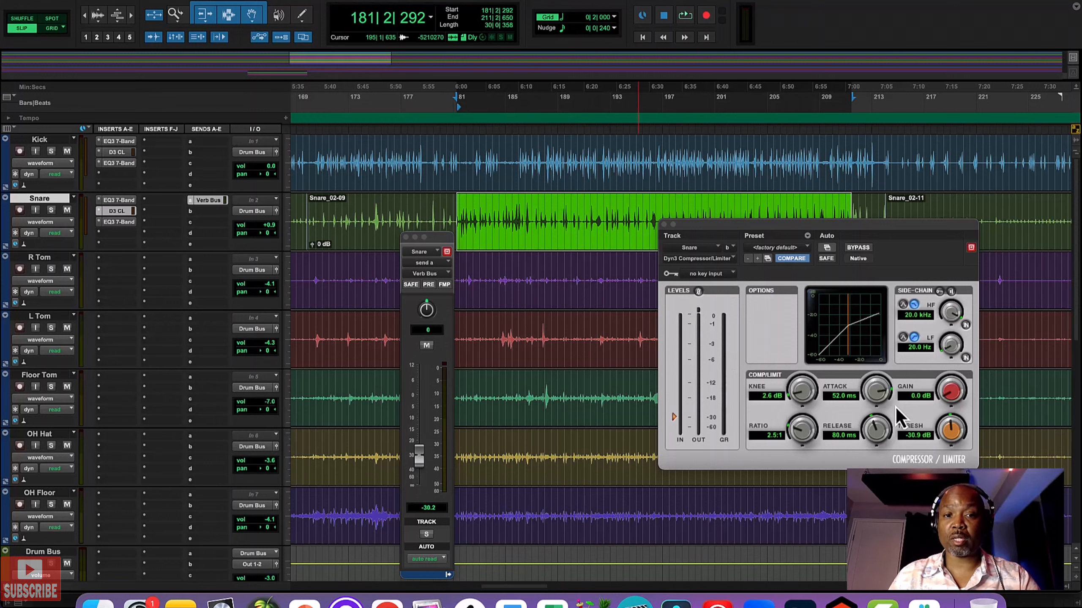
Step: Play the selected snare passage, set the compressor's threshold to -31.2 dB and gain to 3.7 dB, and stop playback
key(space)
drag(942, 435, 942, 438)
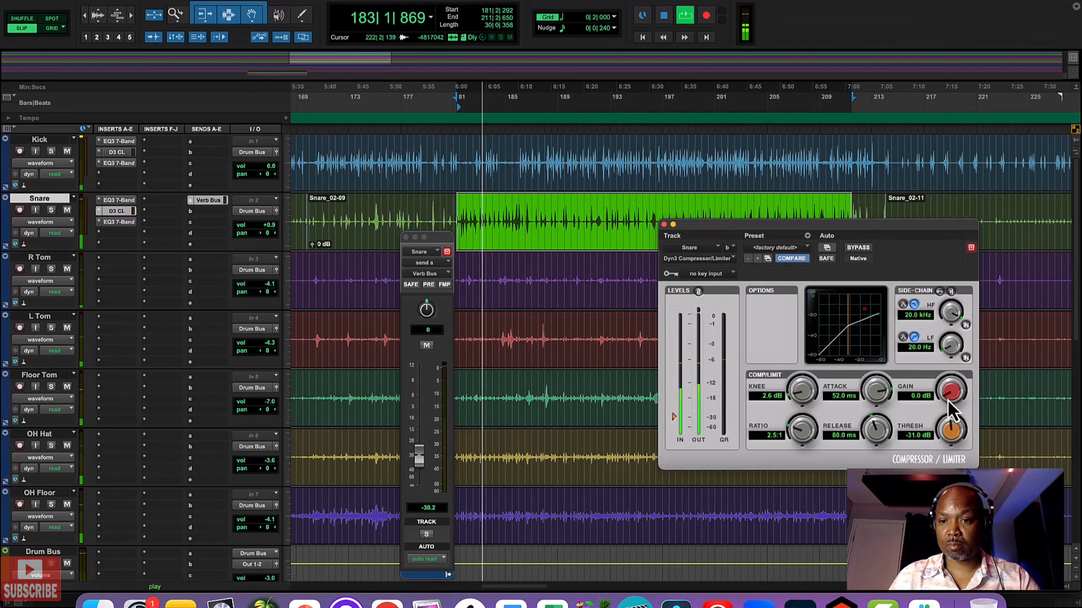
drag(949, 401, 945, 394)
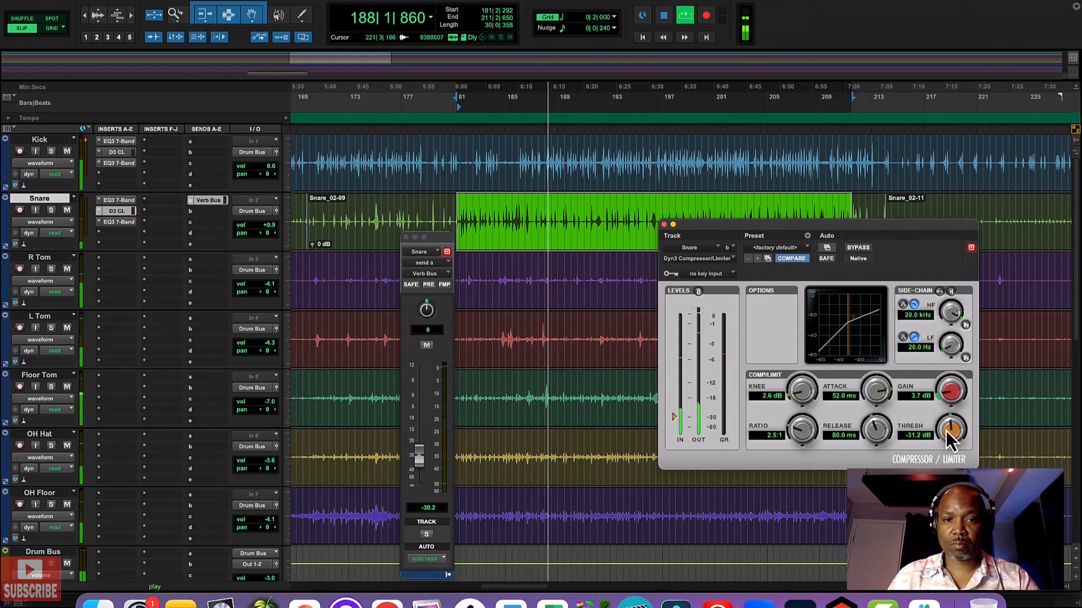
drag(947, 432, 947, 434)
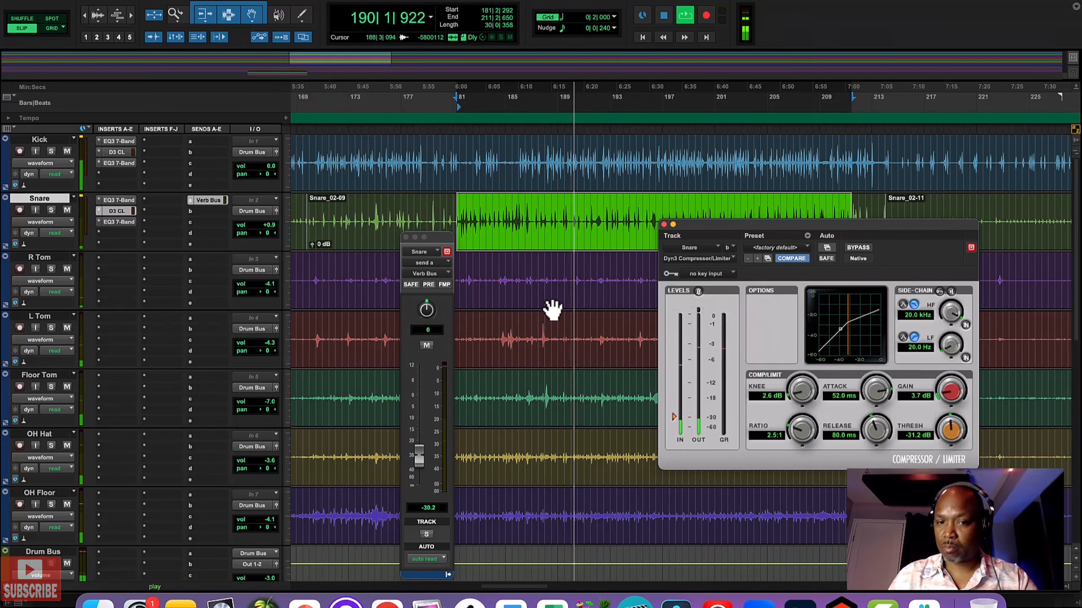
key(space)
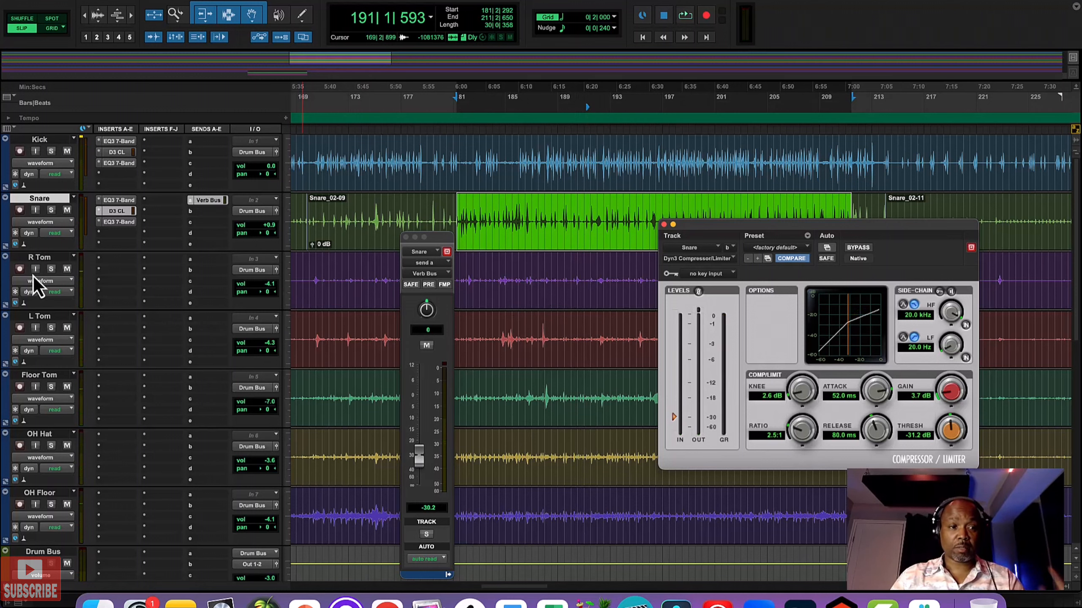
Step: Select the R Tom through Floor Tom tracks and create one new stereo Aux Input track below them
click(40, 258)
shift+click(39, 375)
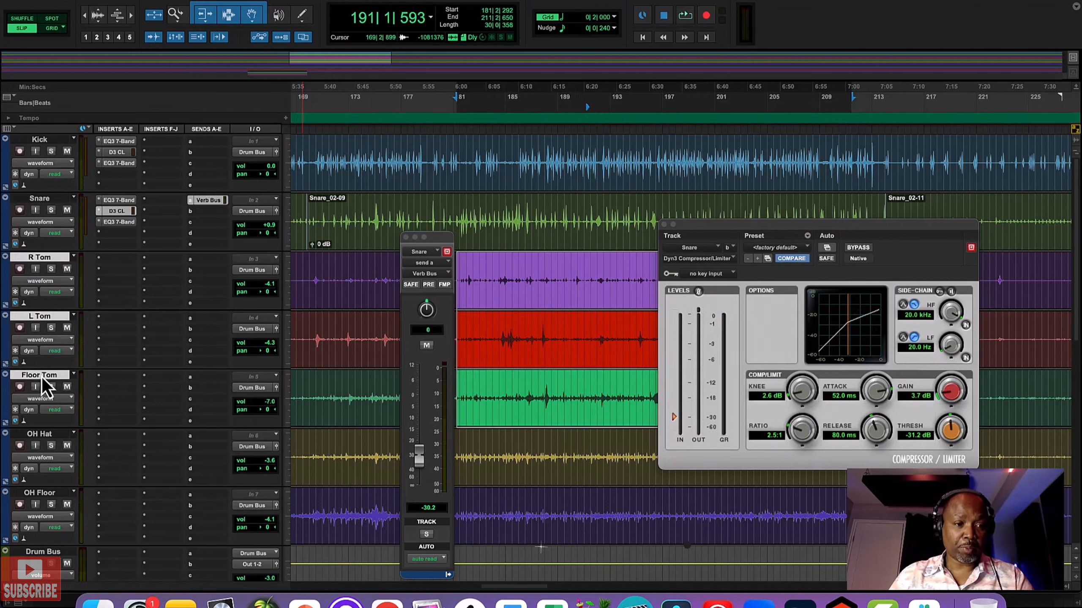
click(170, 0)
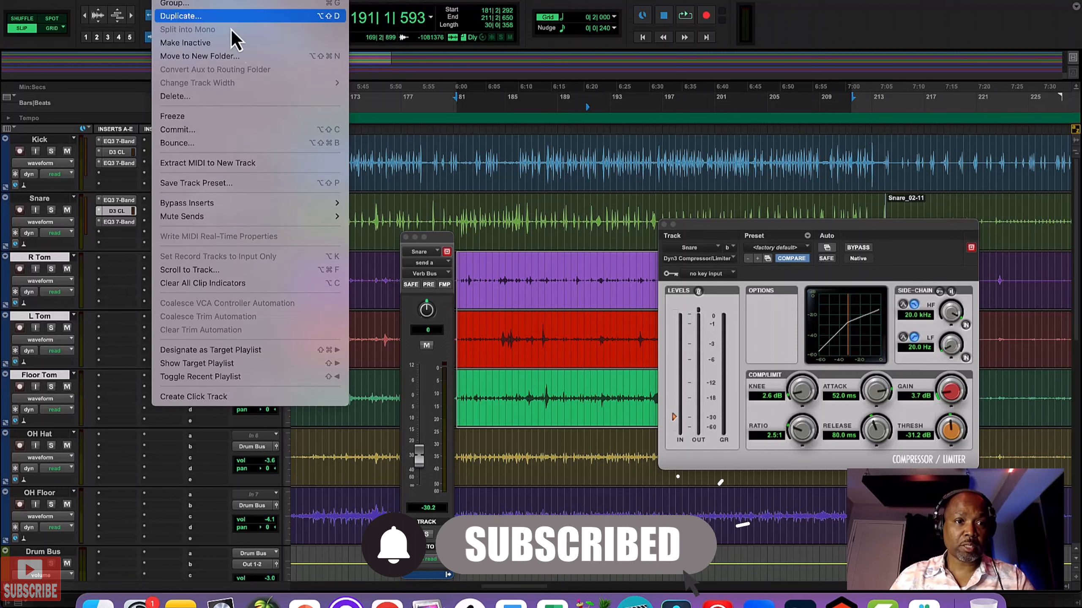
key(shift+super+n)
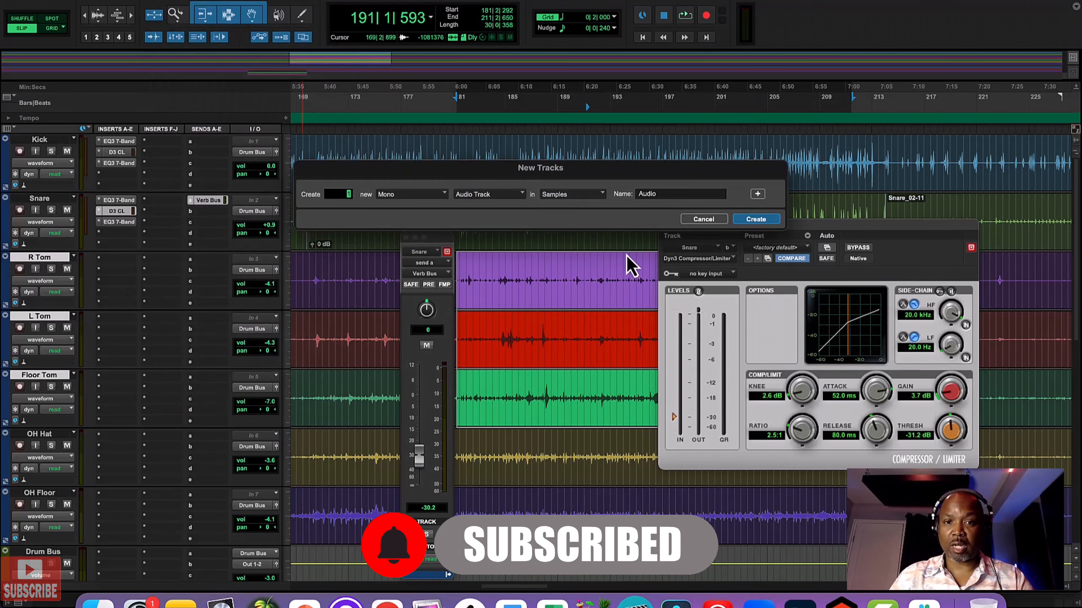
click(471, 196)
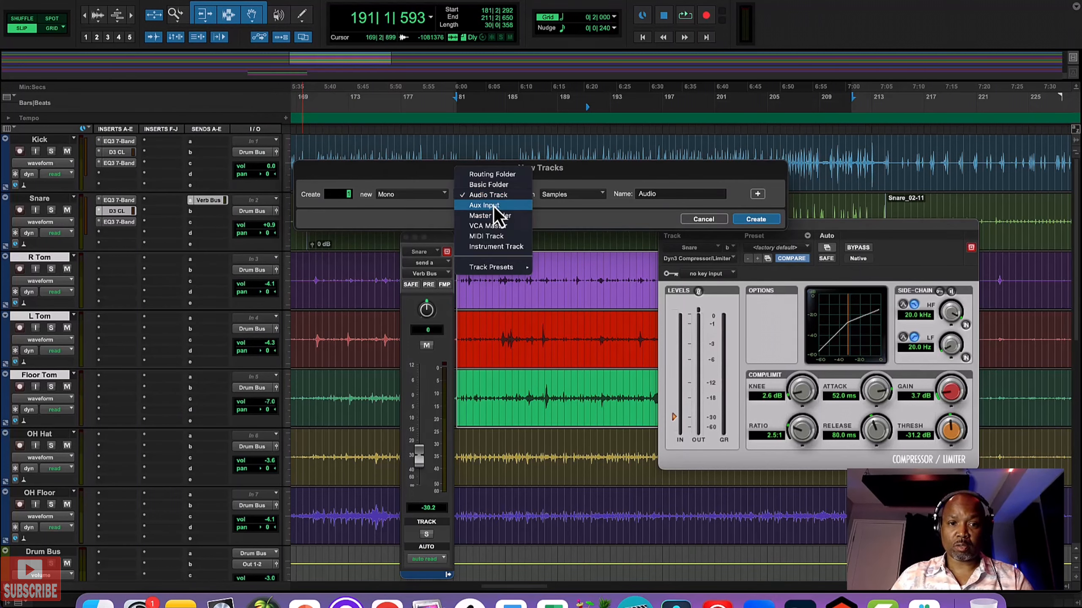
click(494, 206)
click(437, 198)
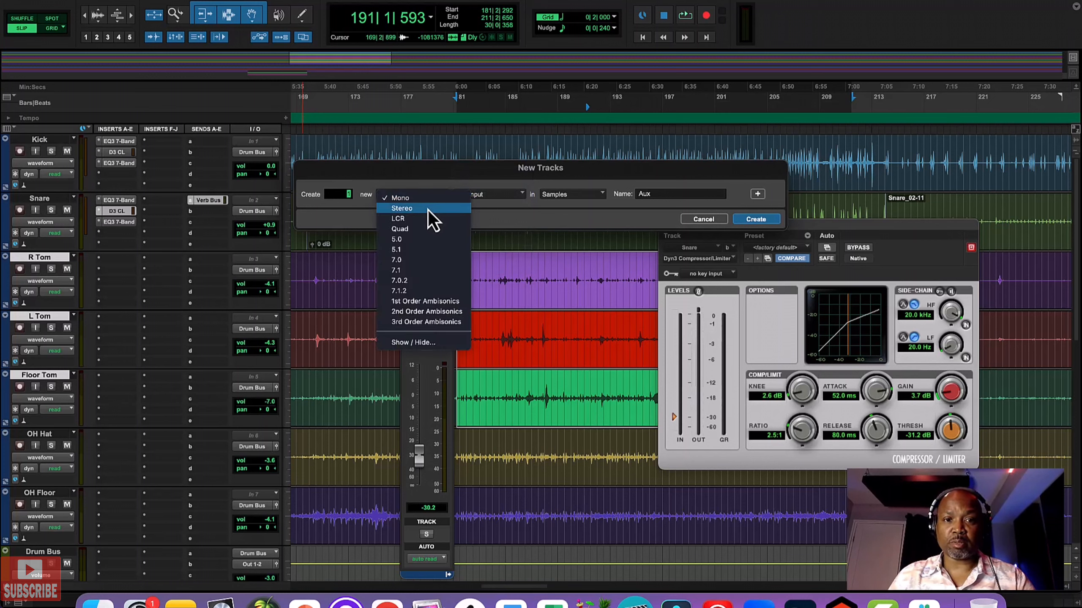
click(428, 209)
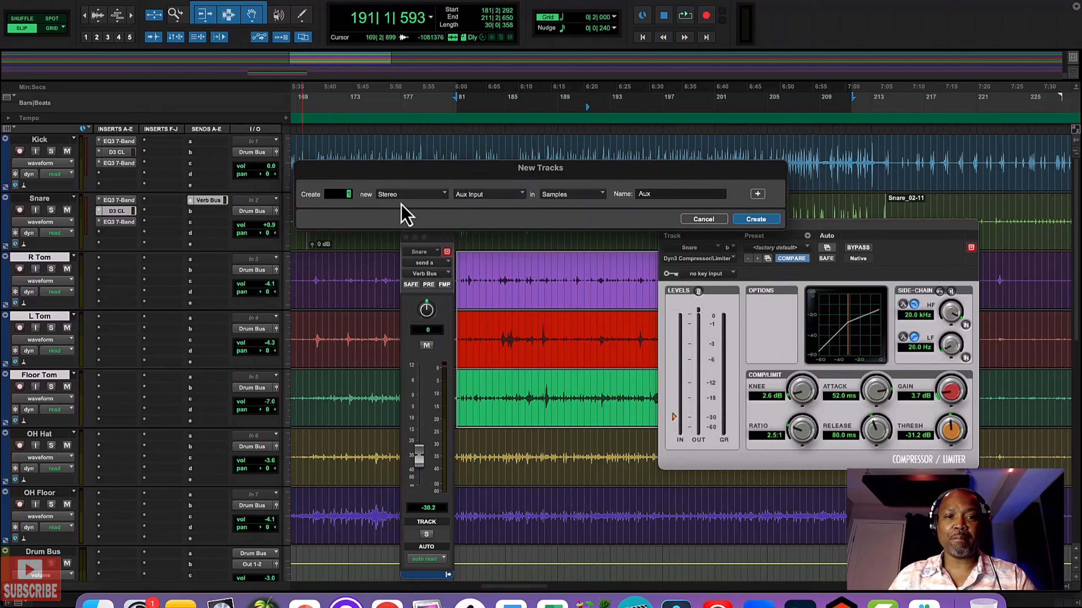
key(Return)
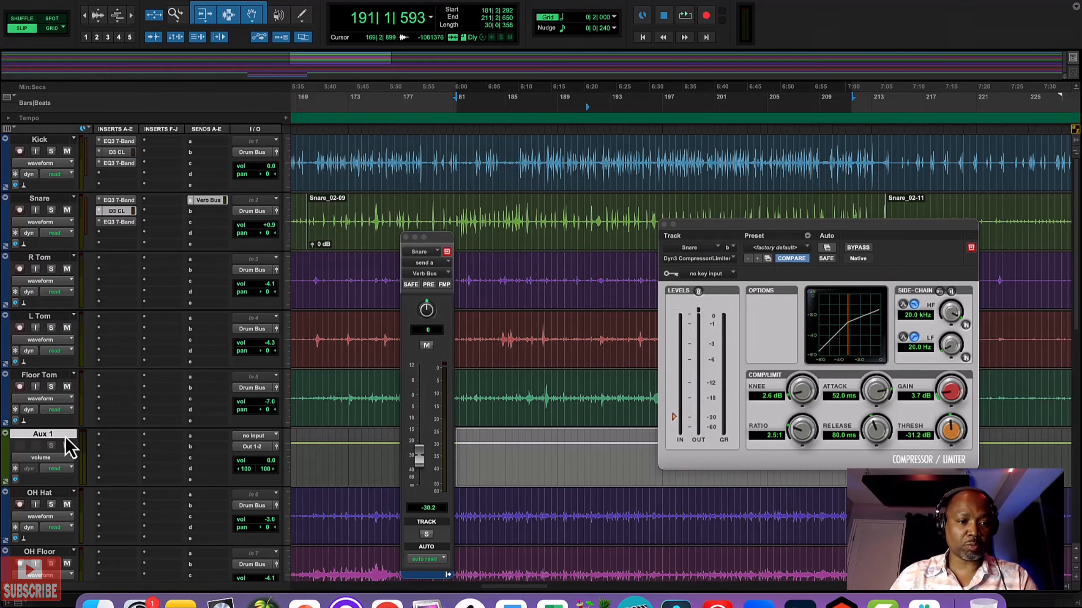
Step: Rename the new stereo aux track below the toms as Tom Bus
double_click(47, 436)
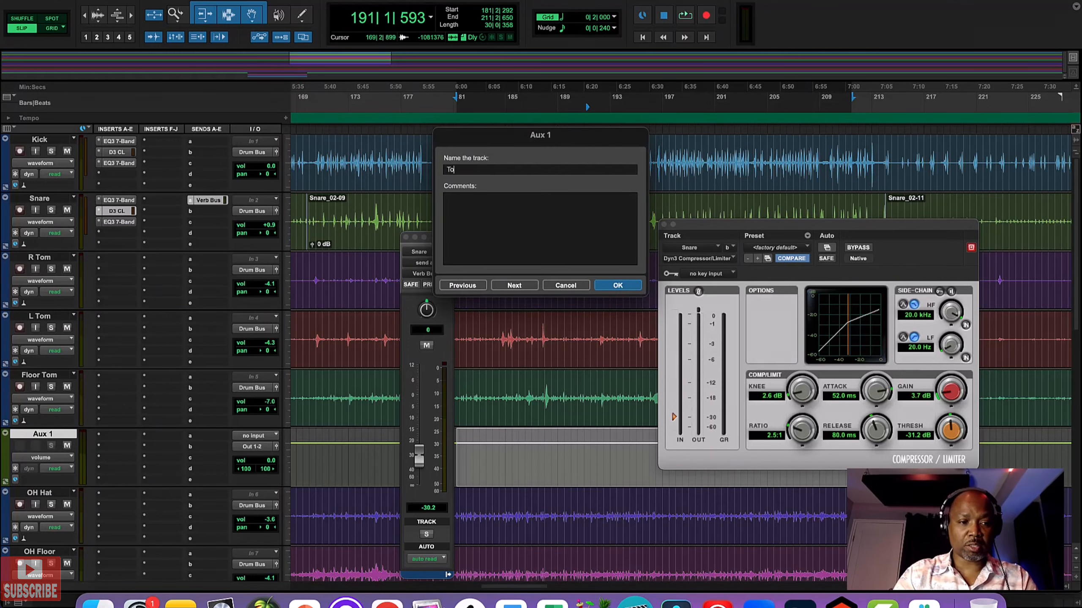
text(Tom Bus)
key(Return)
Step: Assign the stereo delay bus as the Tom Bus track's input and rename that bus Tom Bus
click(253, 436)
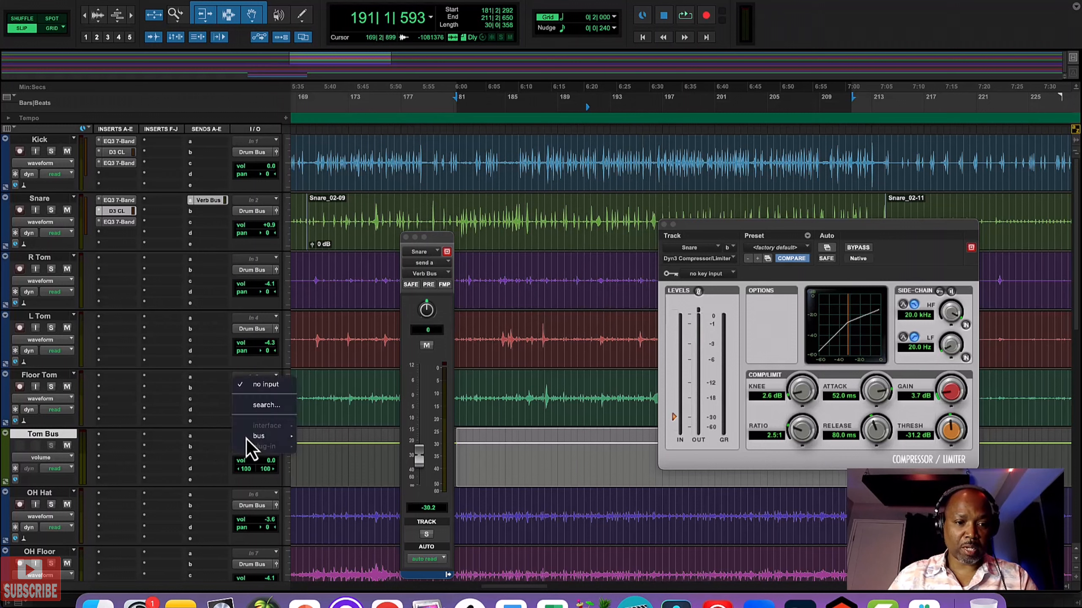
mouse_move(273, 436)
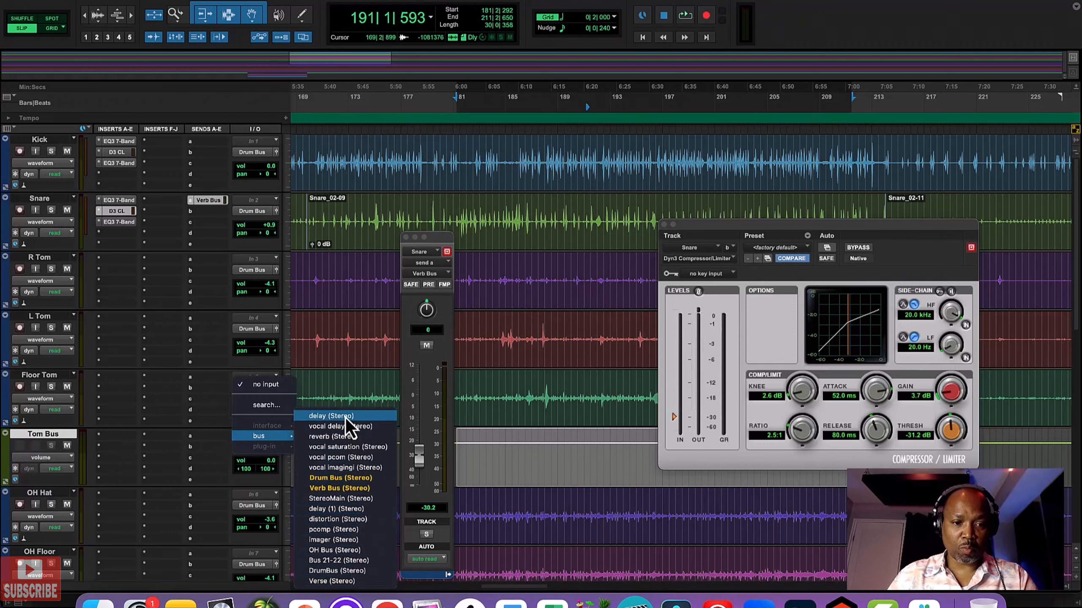
click(232, 479)
right_click(259, 440)
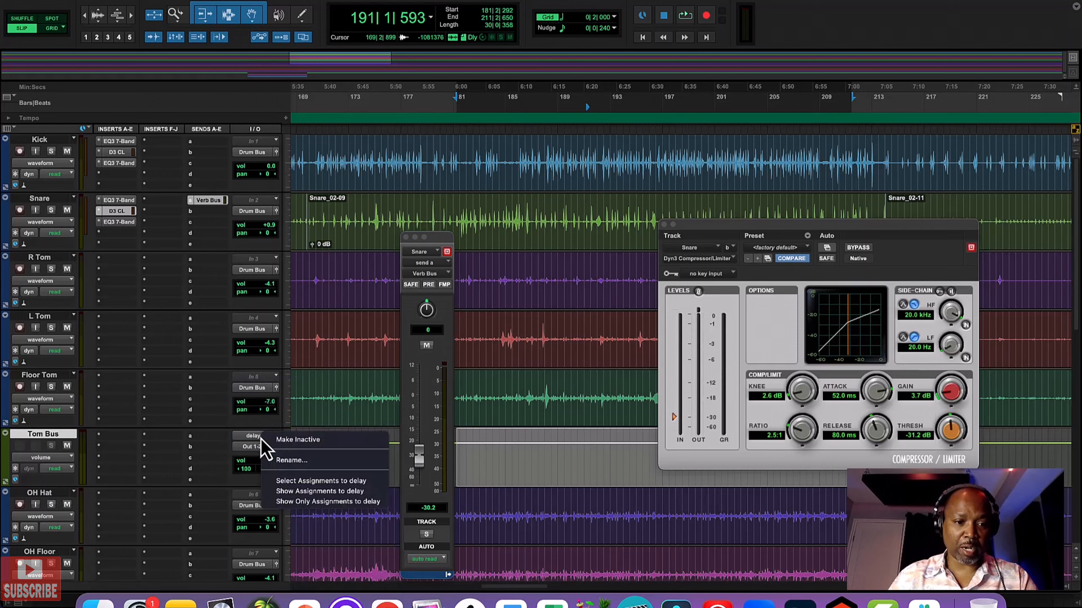
click(287, 465)
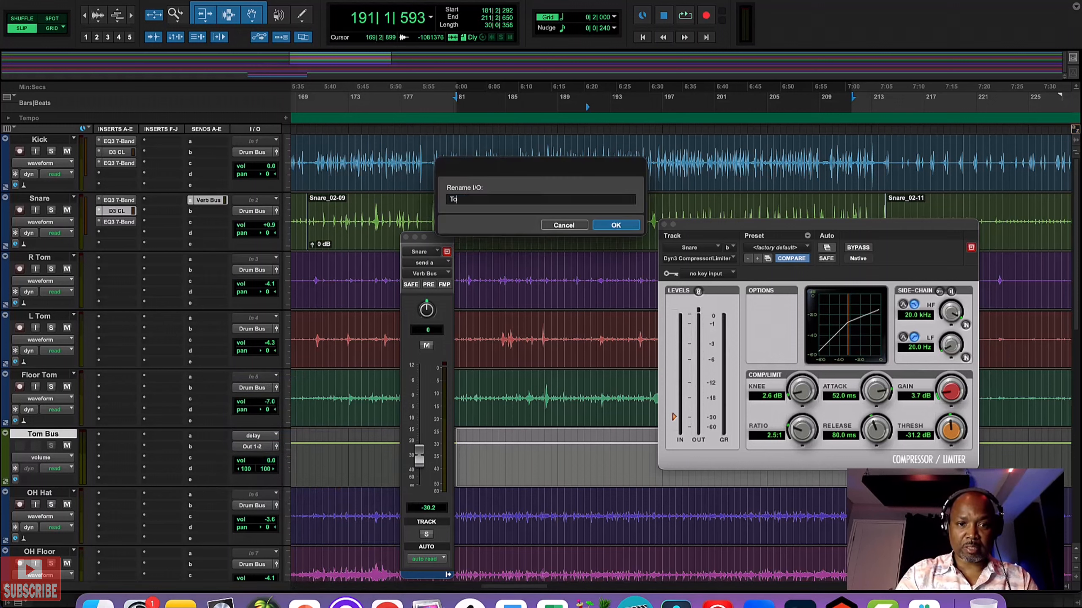
key(Return)
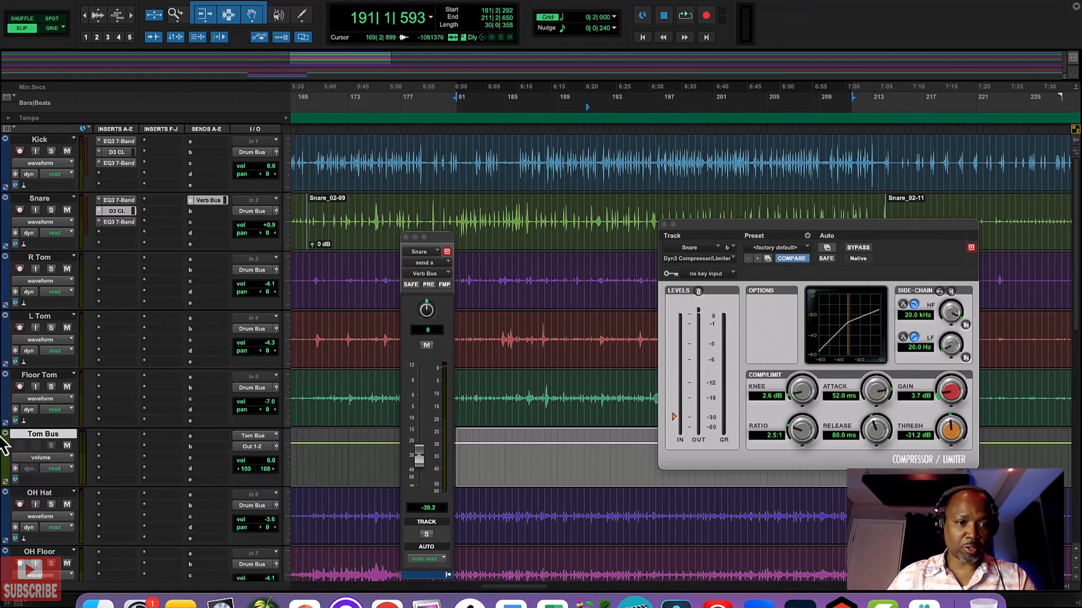
Step: Select the R Tom through Floor Tom tracks and route all their outputs to the stereo Tom Bus
click(42, 257)
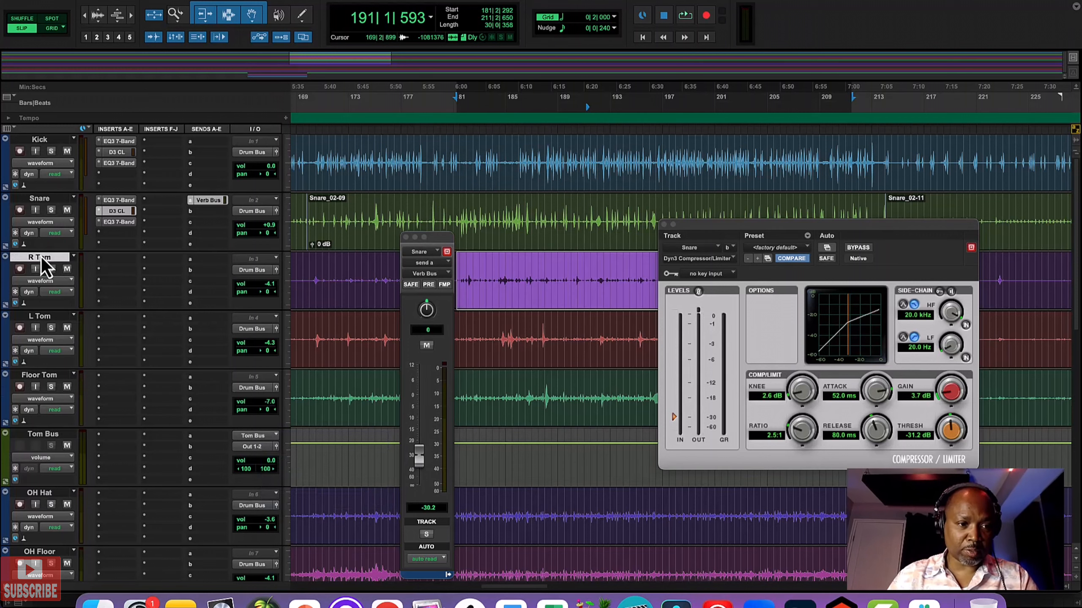
shift+click(39, 375)
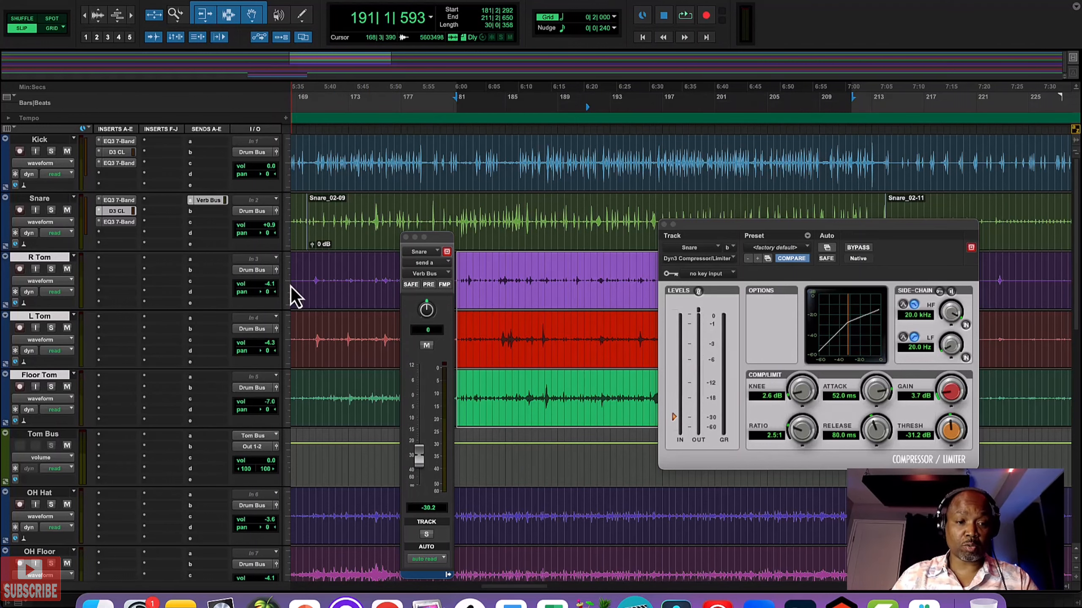
click(265, 272)
mouse_move(272, 282)
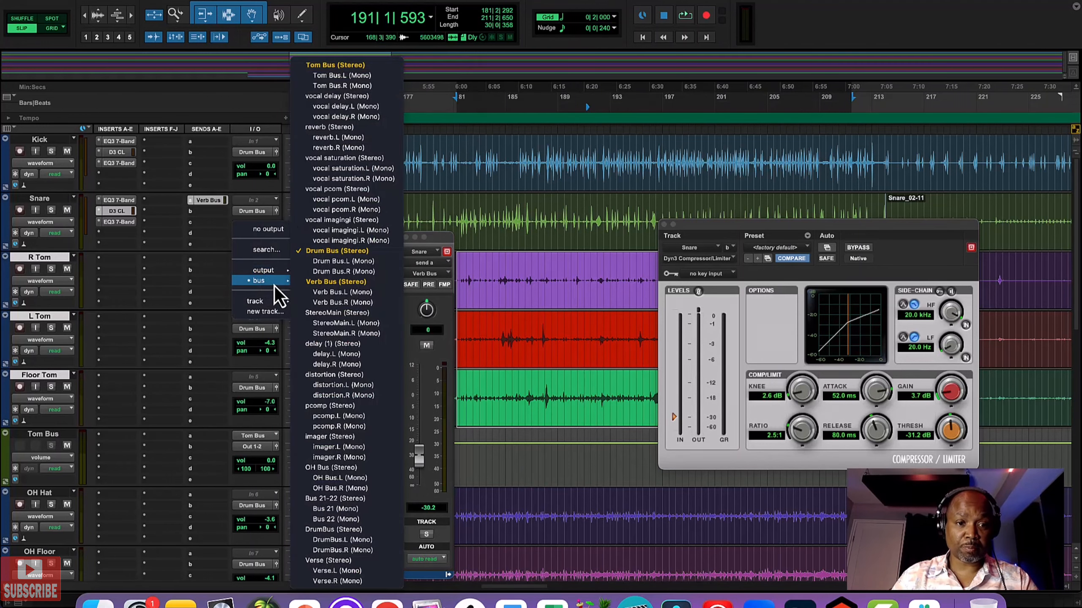
click(348, 66)
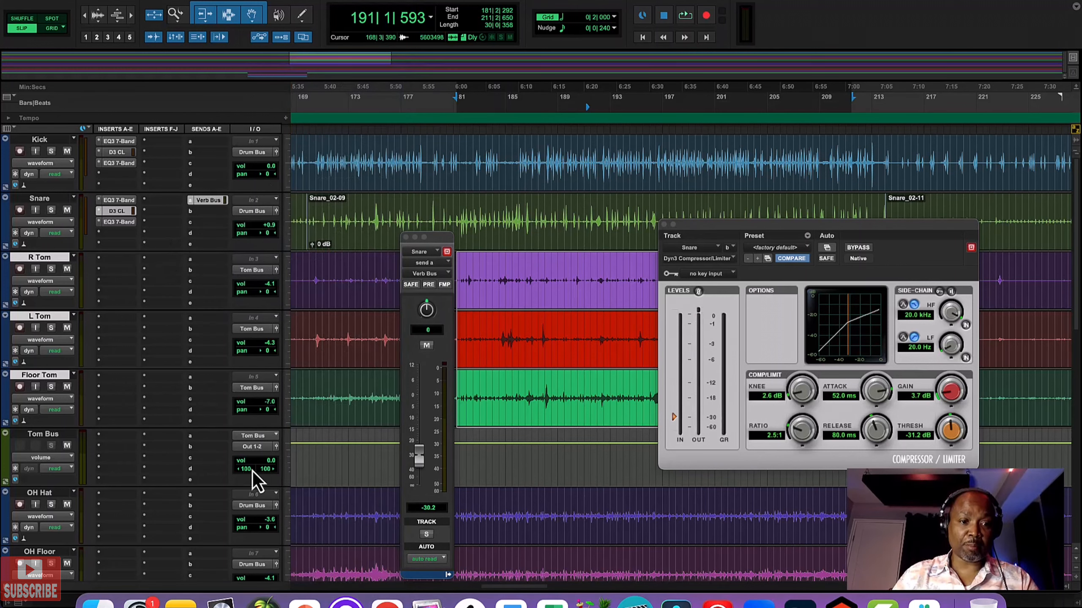
Step: Route the Tom Bus track's output to the stereo Drum Bus
click(257, 448)
mouse_move(264, 457)
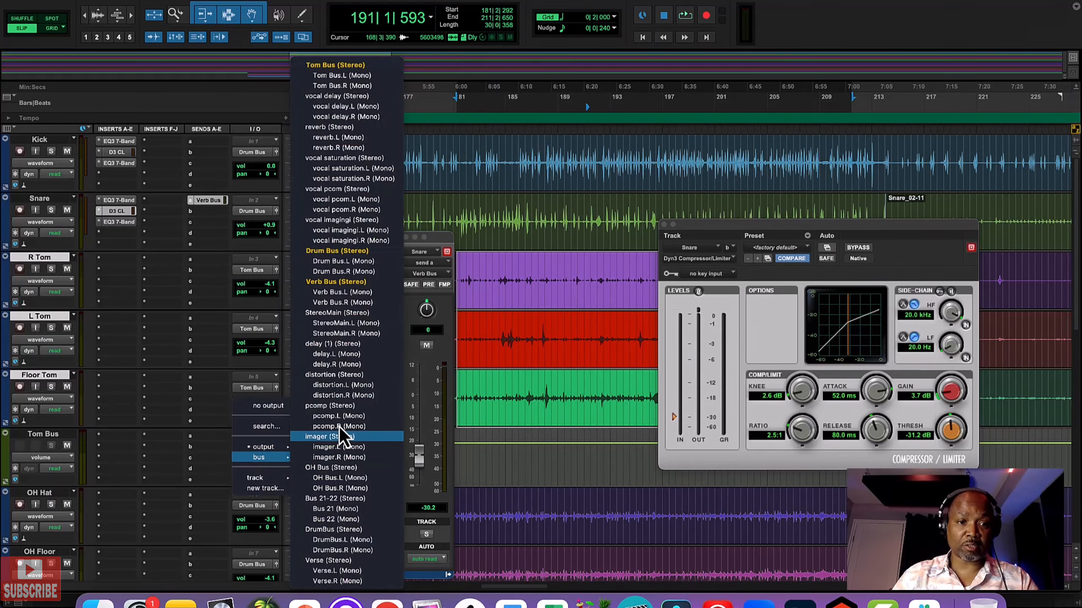
click(352, 252)
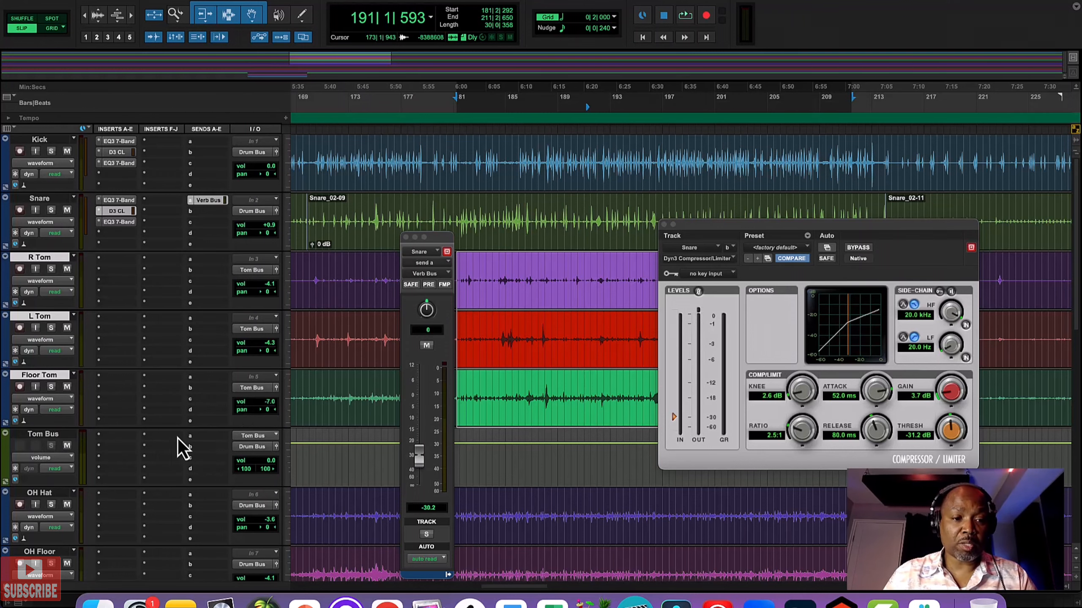
Step: Add a send to the stereo Verb Bus on the Tom Bus track and move the send and compressor windows off the waveforms
click(209, 437)
mouse_move(234, 447)
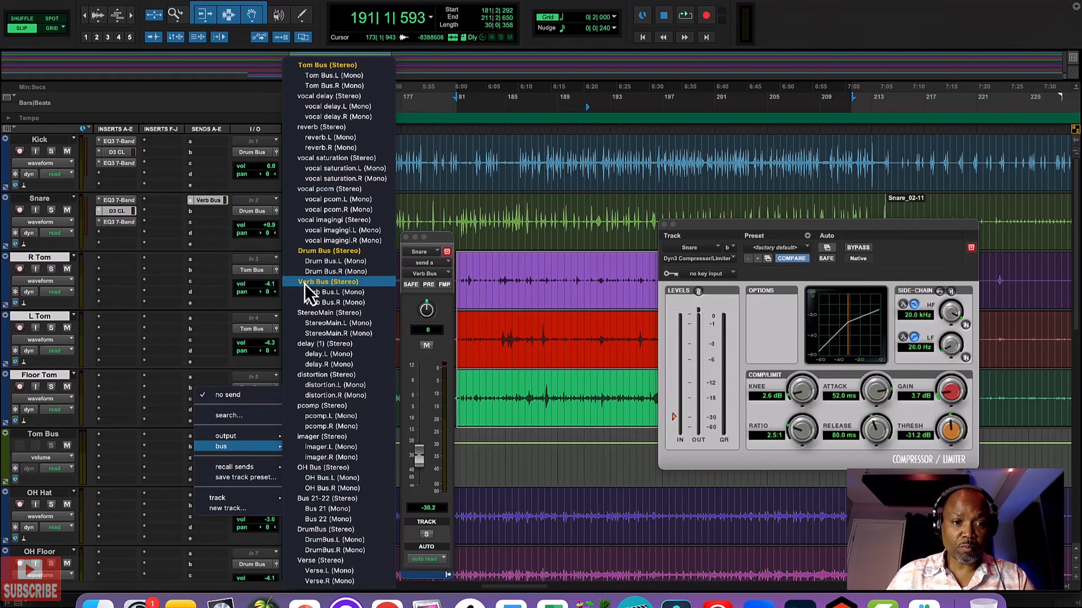
click(327, 282)
drag(435, 238, 710, 361)
drag(720, 237, 894, 382)
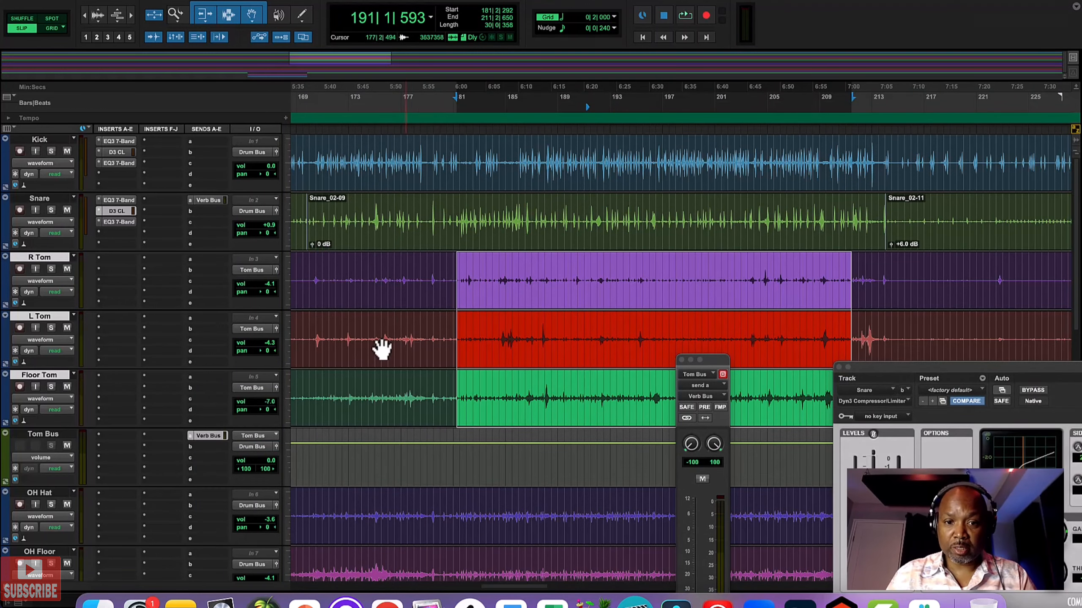
Step: Loop the L Tom passage from 184|2|542 to 188|2|519 with R Tom, L Tom and Floor Tom soloed, and stop playback
drag(499, 338, 550, 338)
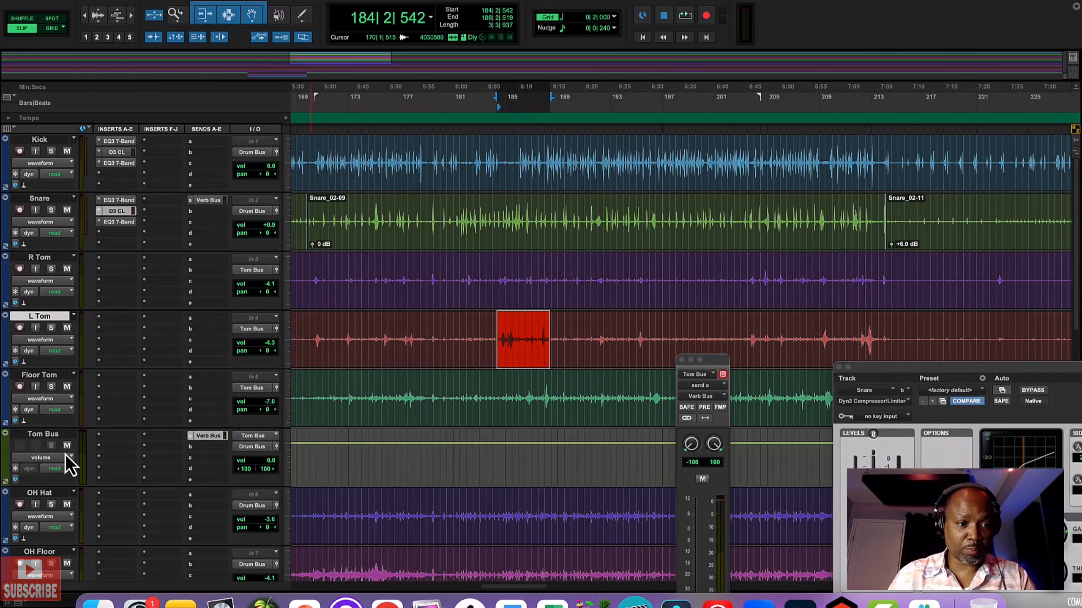
key(space)
click(50, 269)
click(51, 328)
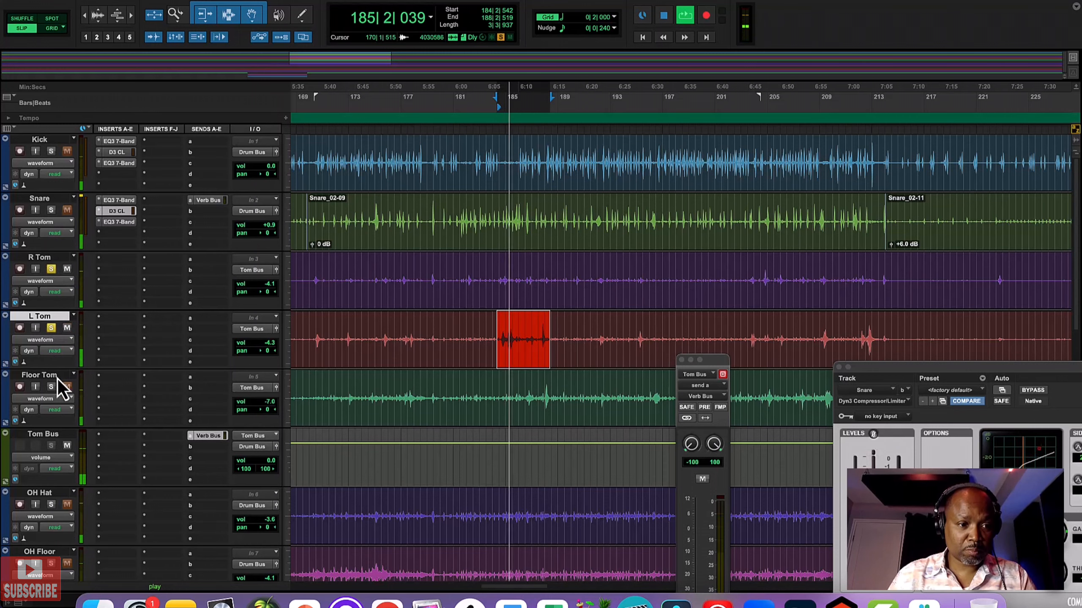
click(51, 386)
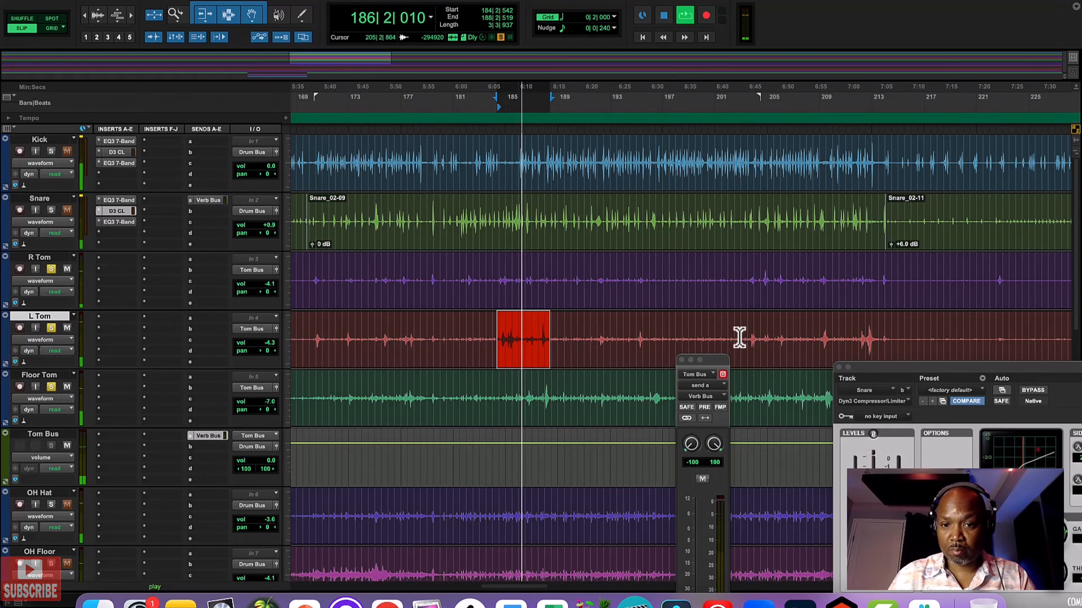
scroll(706, 332, right, 15)
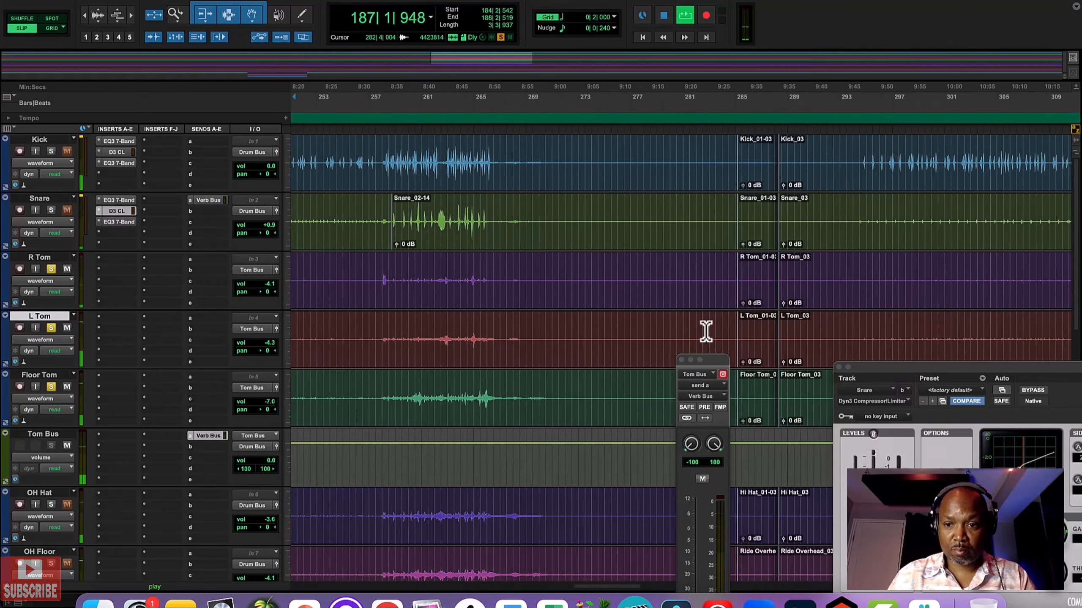
scroll(705, 331, left, 15)
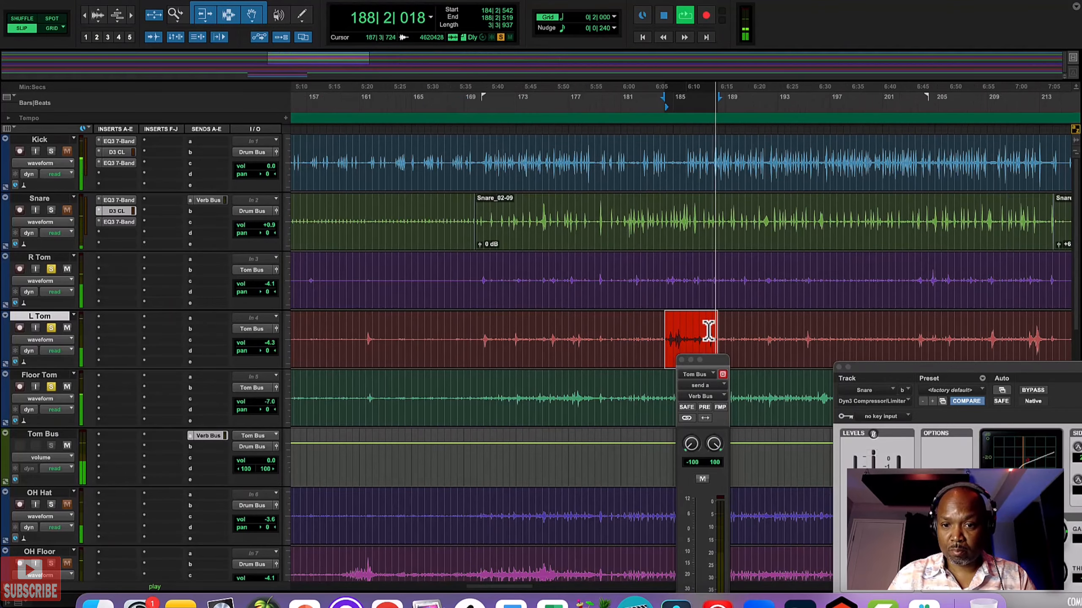
scroll(708, 331, left, 4)
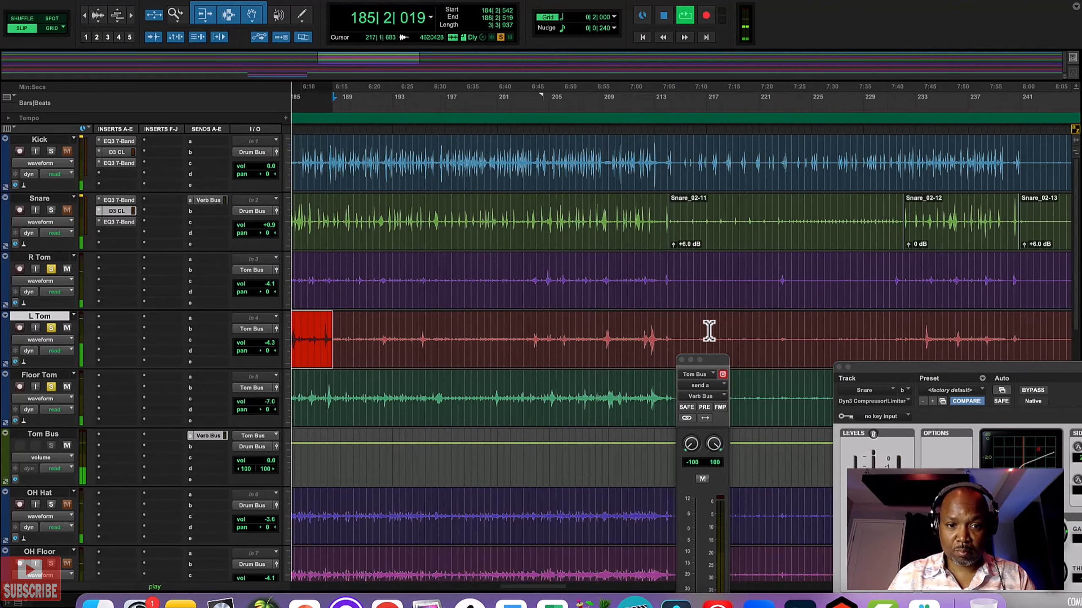
key(space)
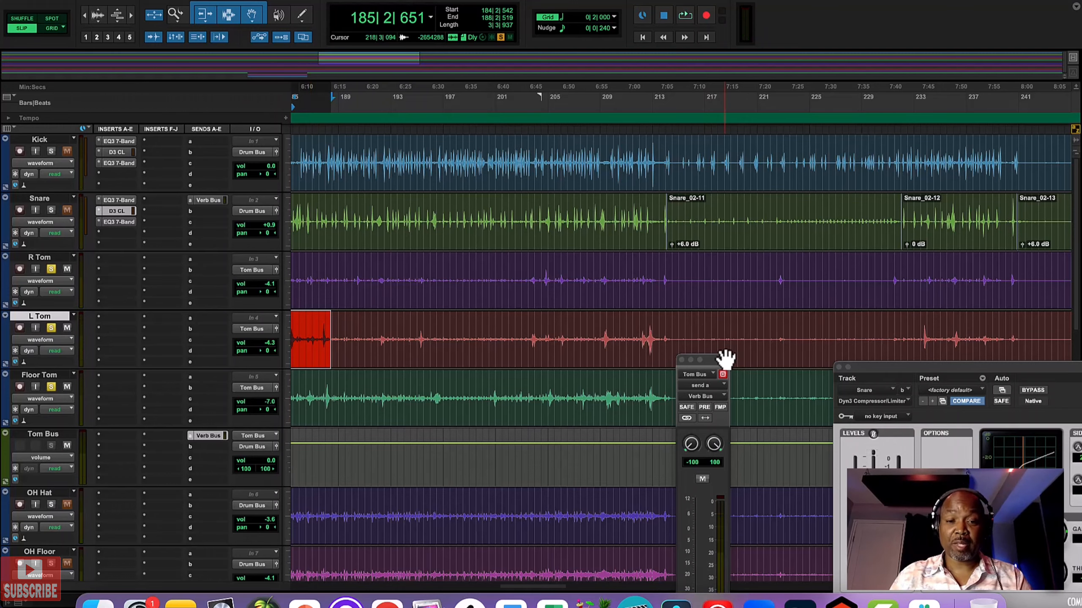
Step: Examine the tom waveforms before and after the selected passage for louder hits, and replay the soloed toms
scroll(611, 336, left, 16)
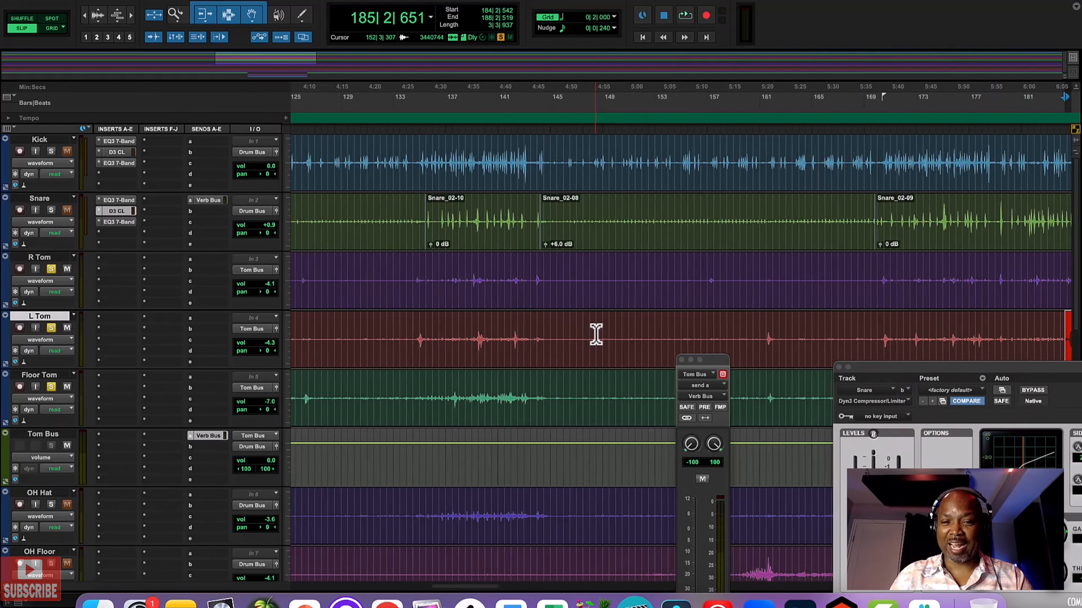
scroll(596, 335, left, 4)
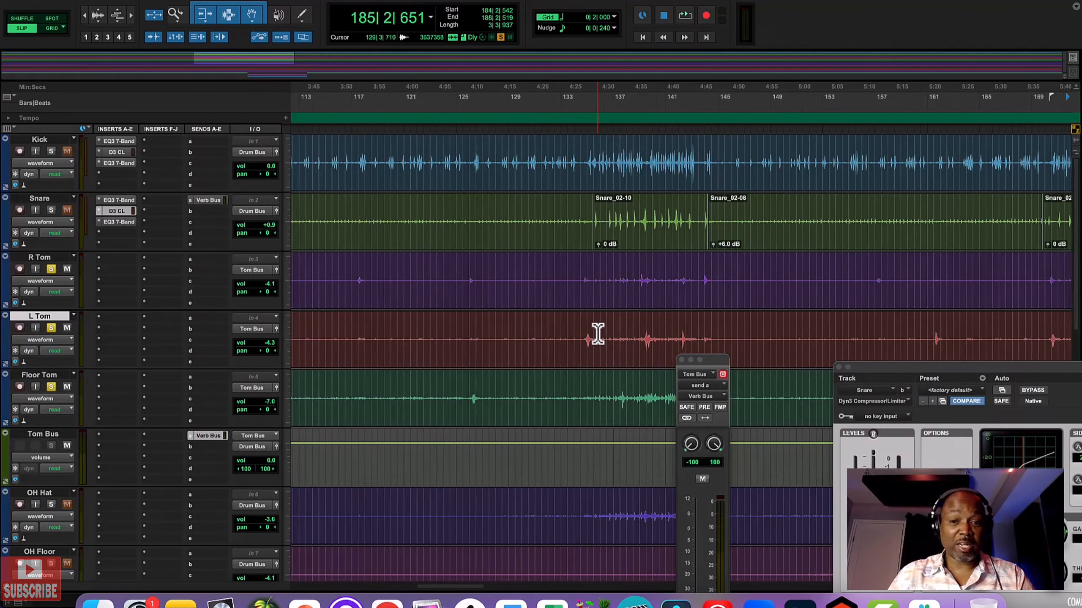
scroll(597, 334, right, 5)
scroll(598, 334, right, 5)
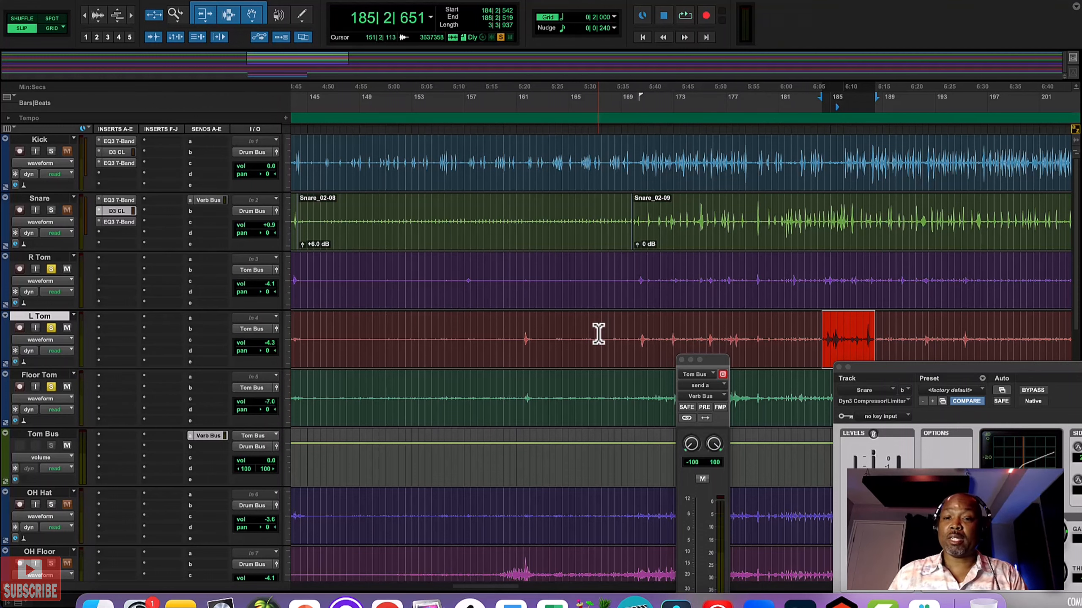
scroll(730, 317, right, 3)
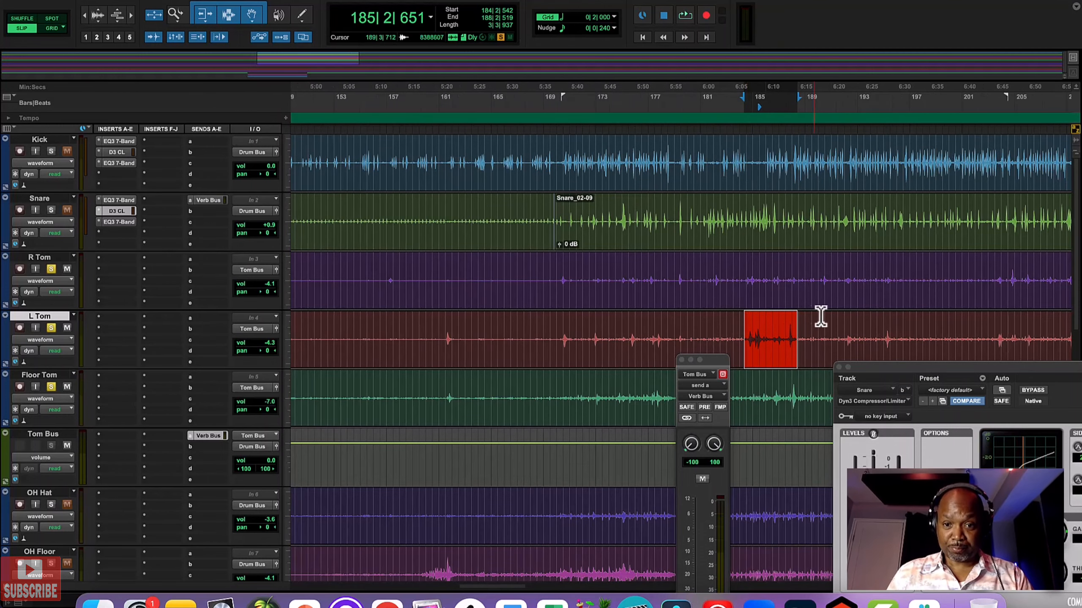
key(space)
scroll(788, 339, right, 15)
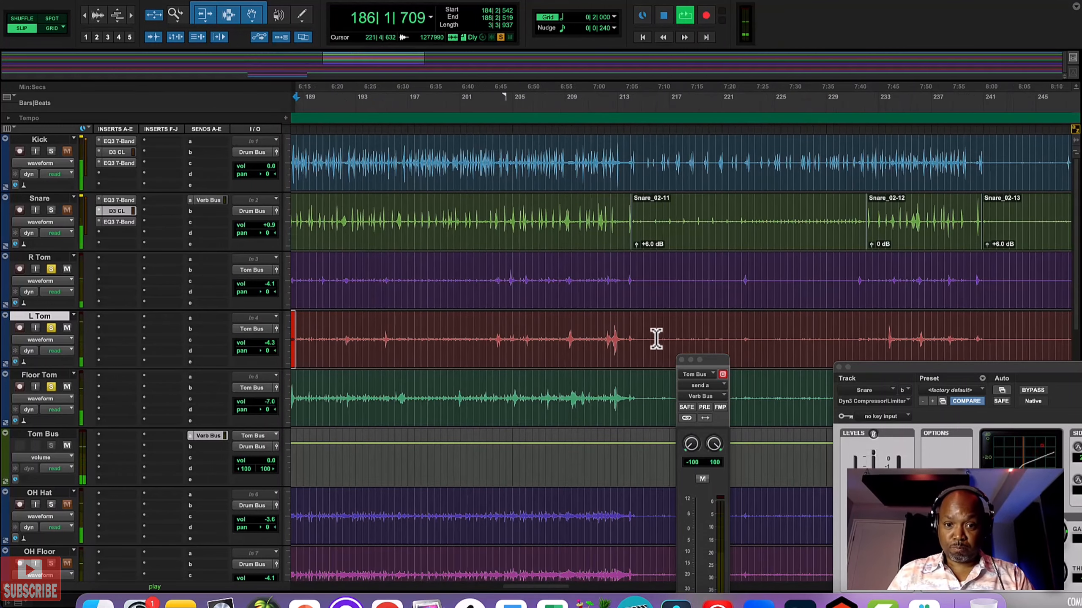
scroll(564, 337, left, 10)
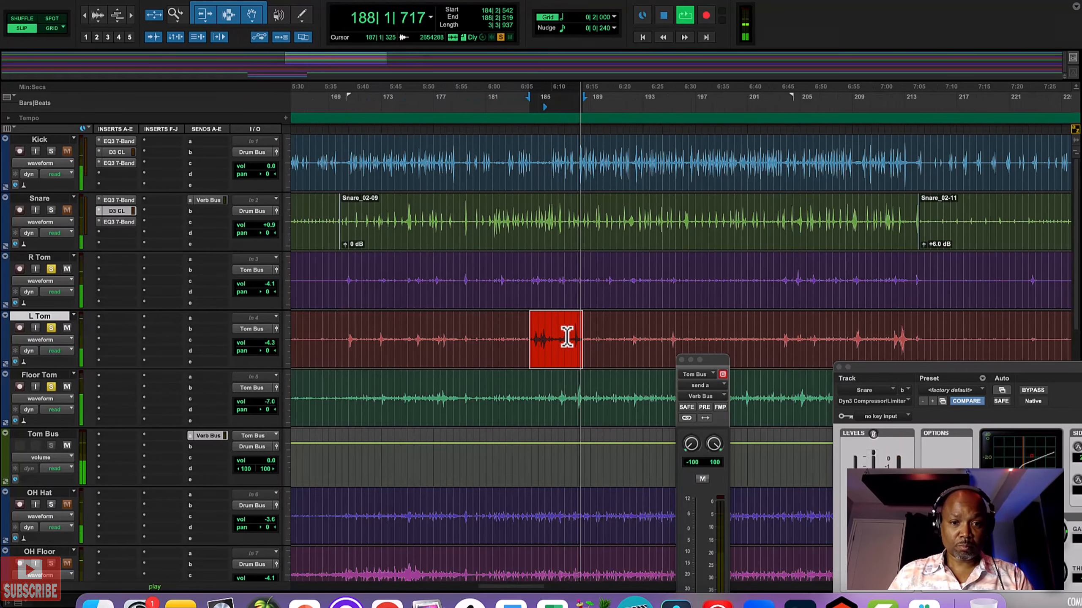
key(space)
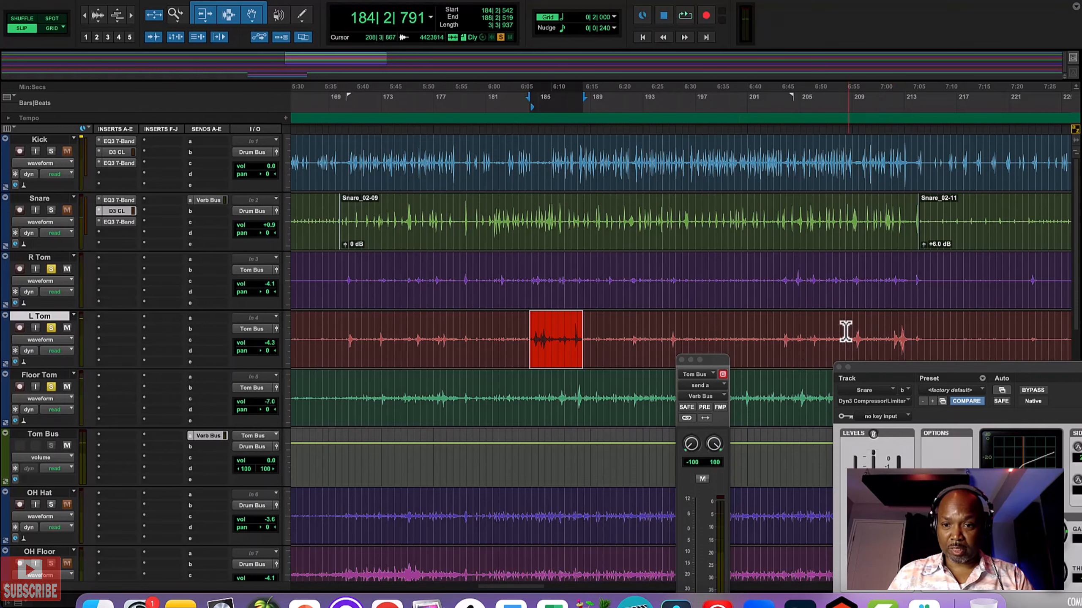
Step: Select the louder L Tom passage from 203|3|451 to 213|1|885 and start looping it
drag(789, 334, 914, 332)
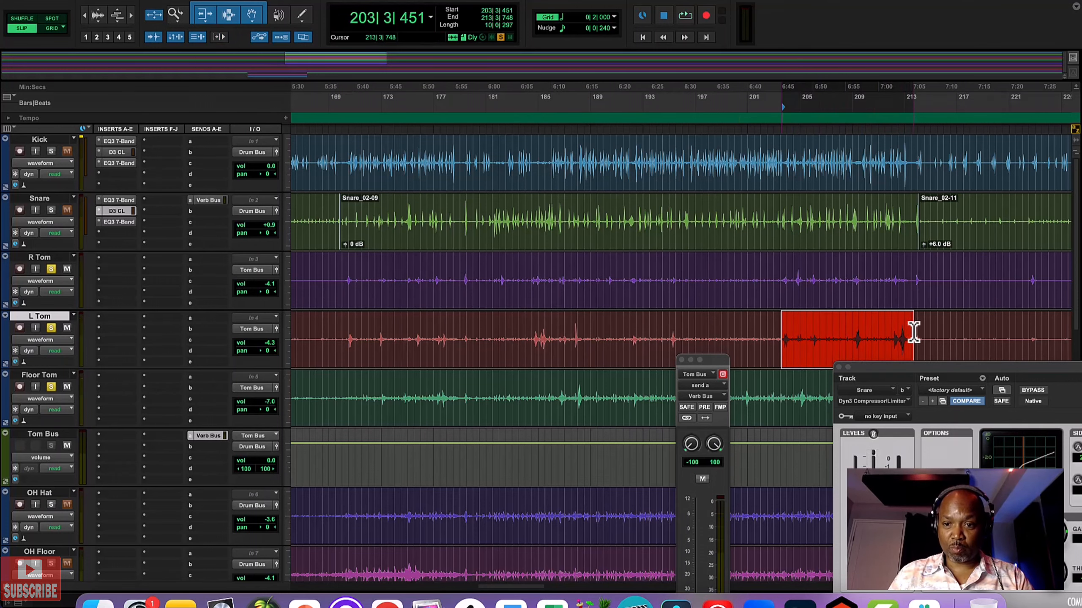
scroll(833, 350, right, 3)
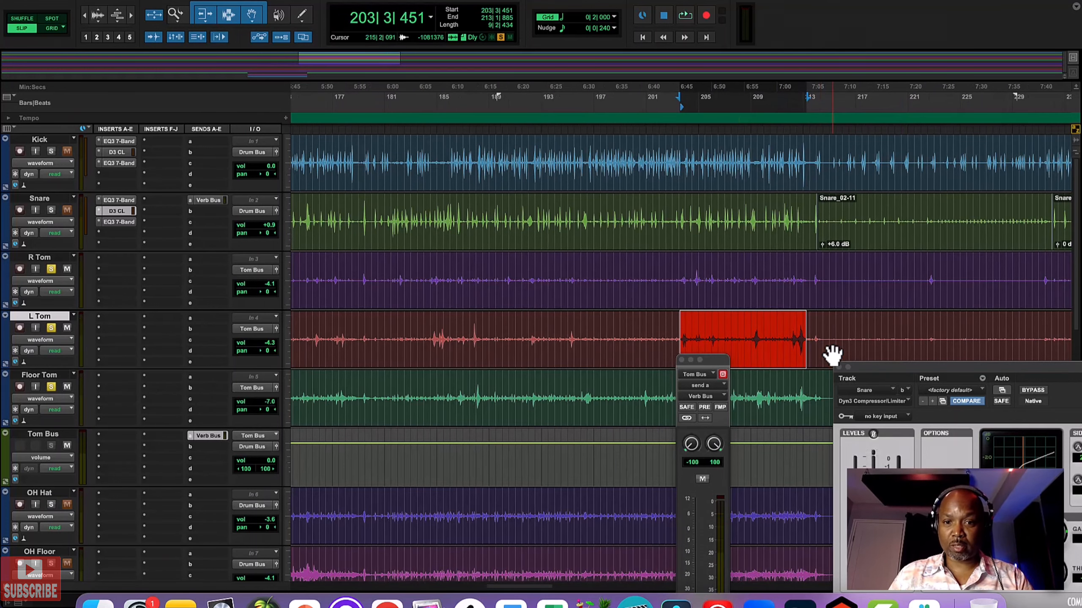
key(space)
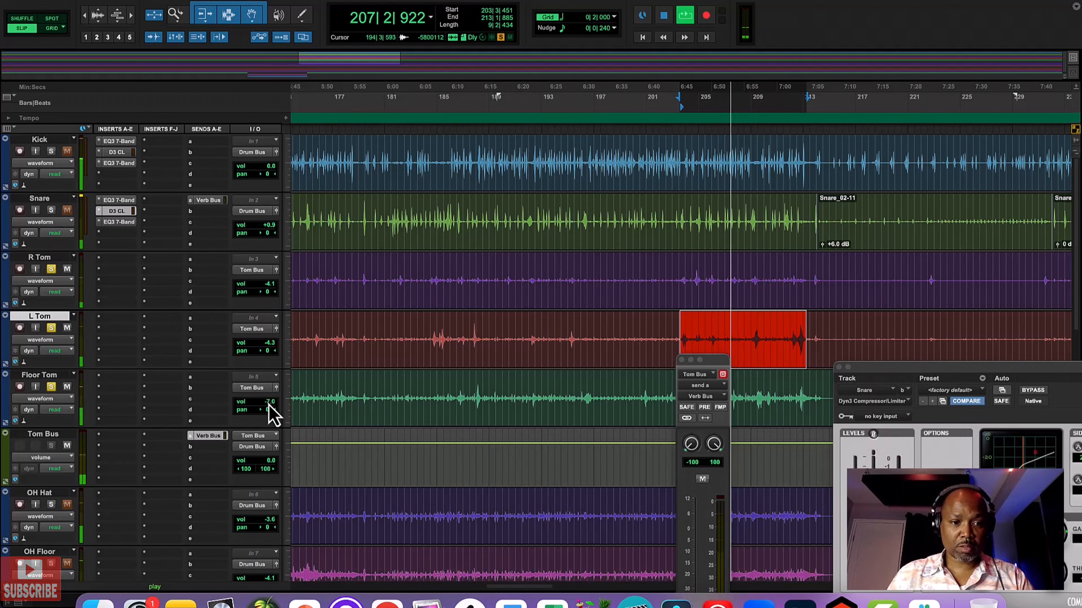
Step: Set the Floor Tom's volume to -3.8 dB and the L Tom's volume to -3.0 dB during playback
drag(269, 404, 269, 401)
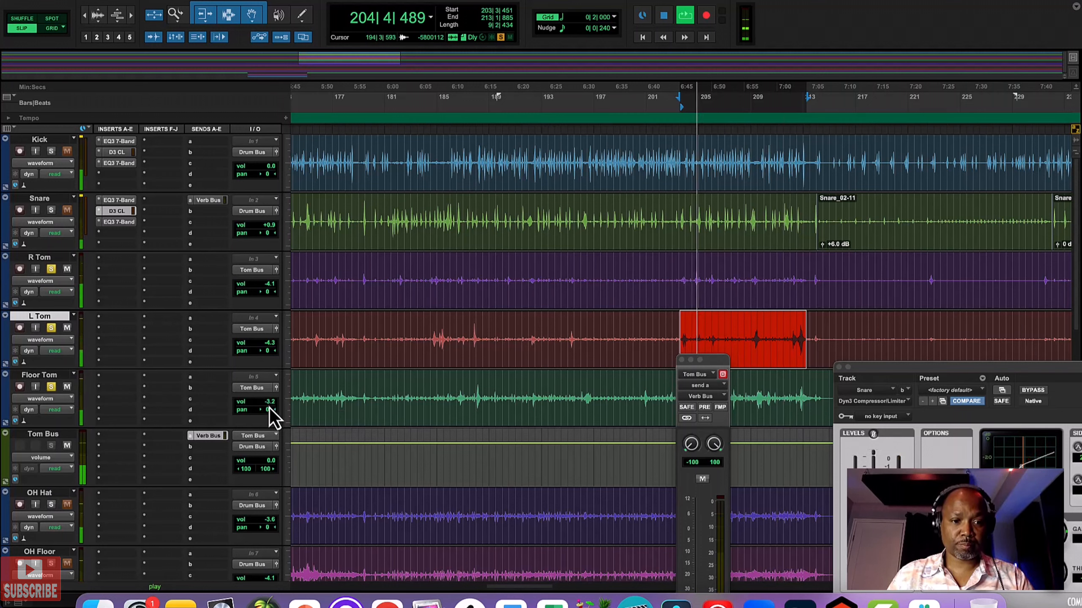
drag(269, 405, 267, 408)
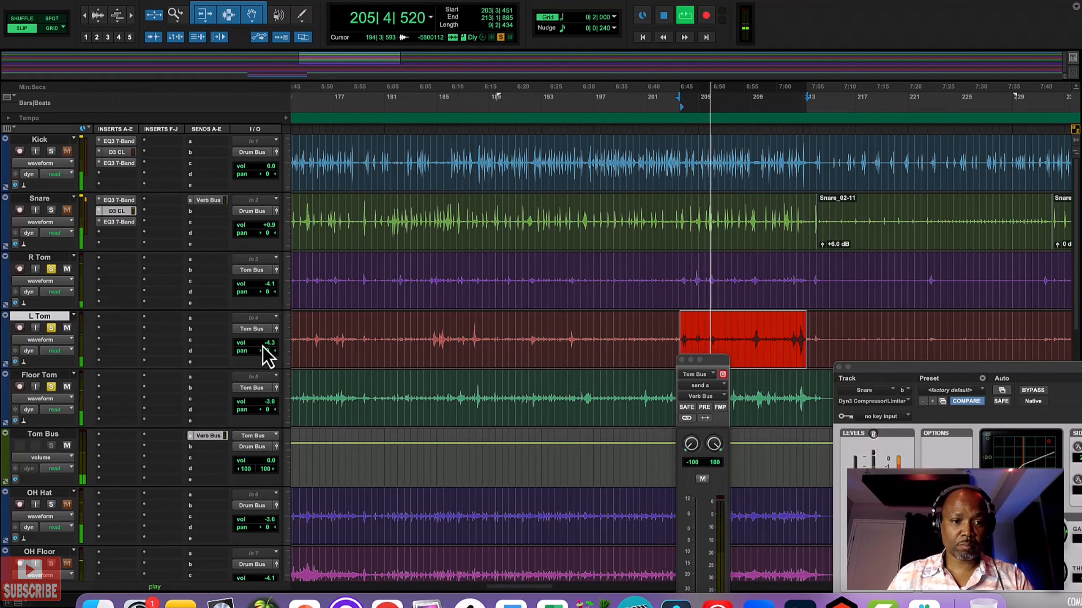
drag(262, 347, 266, 345)
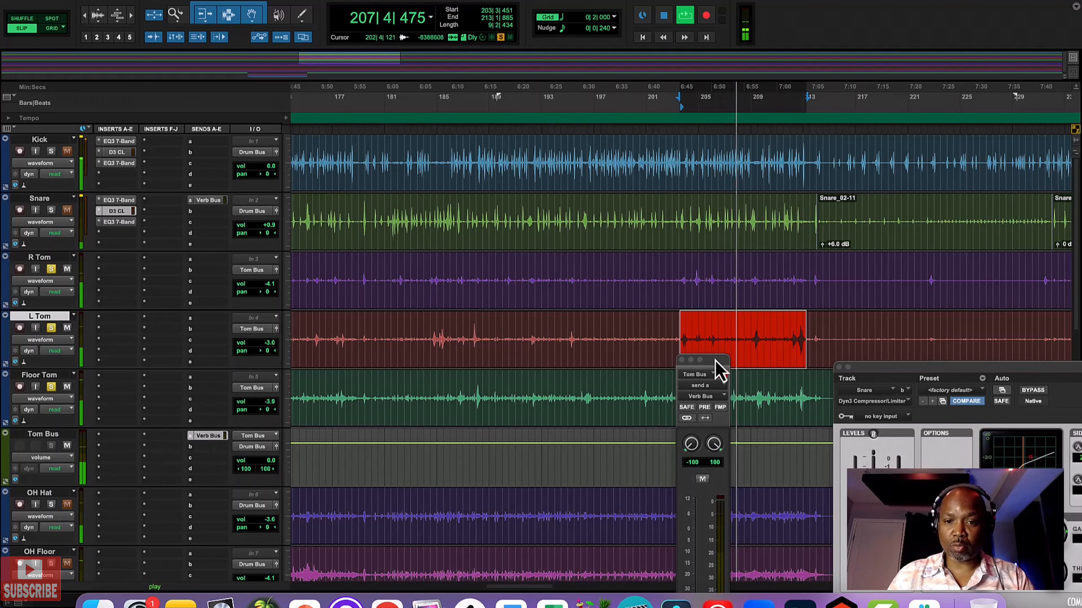
Step: Set the Tom Bus send to Verb Bus to -23.9 dB, and unsolo R Tom, L Tom and Floor Tom
drag(715, 360, 708, 257)
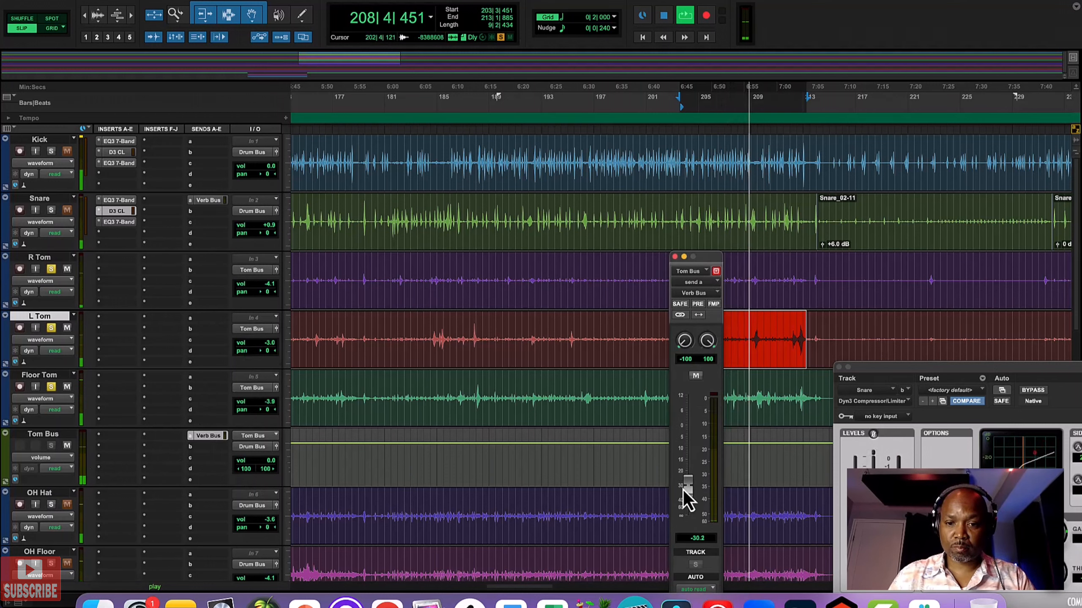
drag(683, 493, 685, 482)
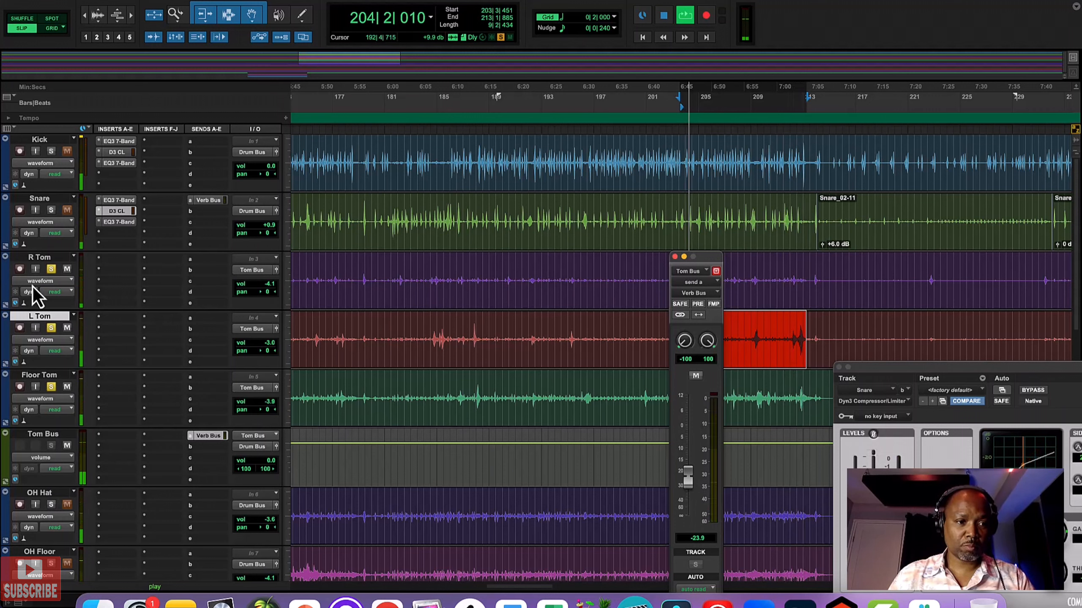
click(51, 327)
click(52, 387)
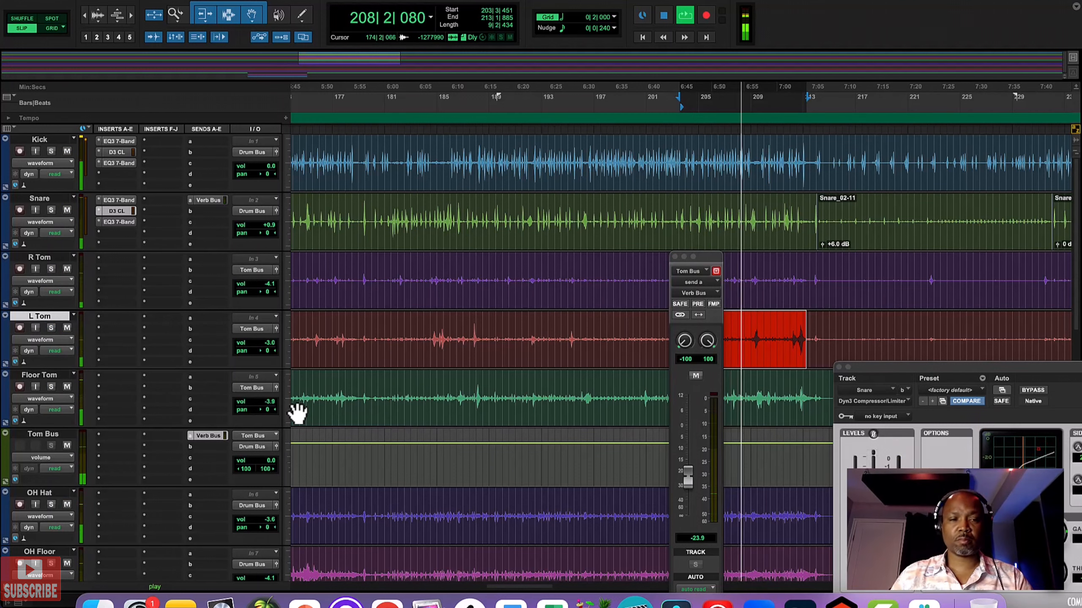
Step: Set the Bass track's volume to -2.8 dB during playback
scroll(207, 443, down, 10)
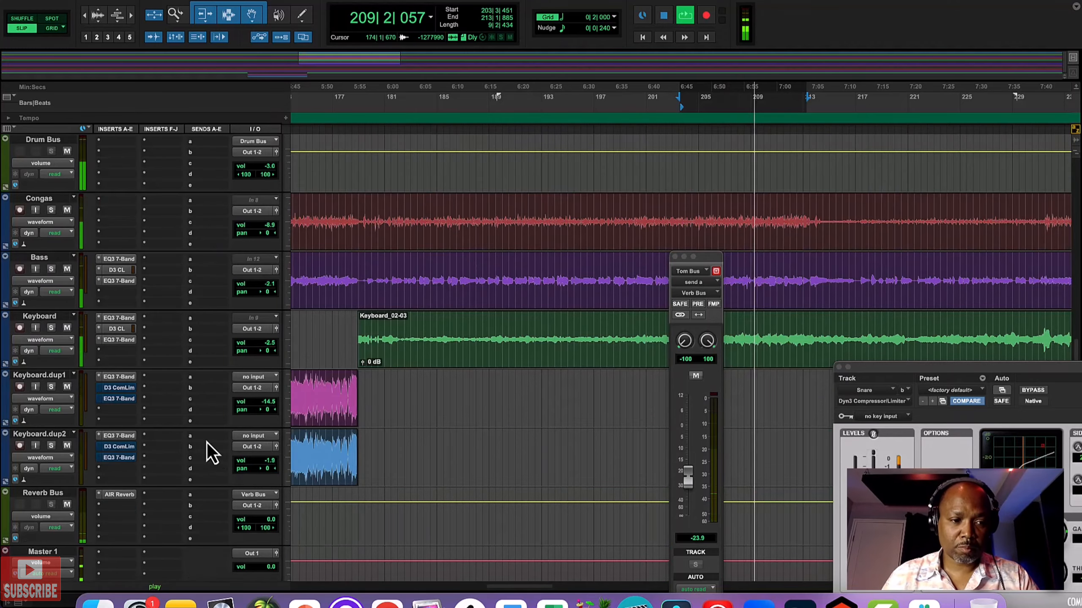
click(271, 288)
drag(271, 287, 268, 289)
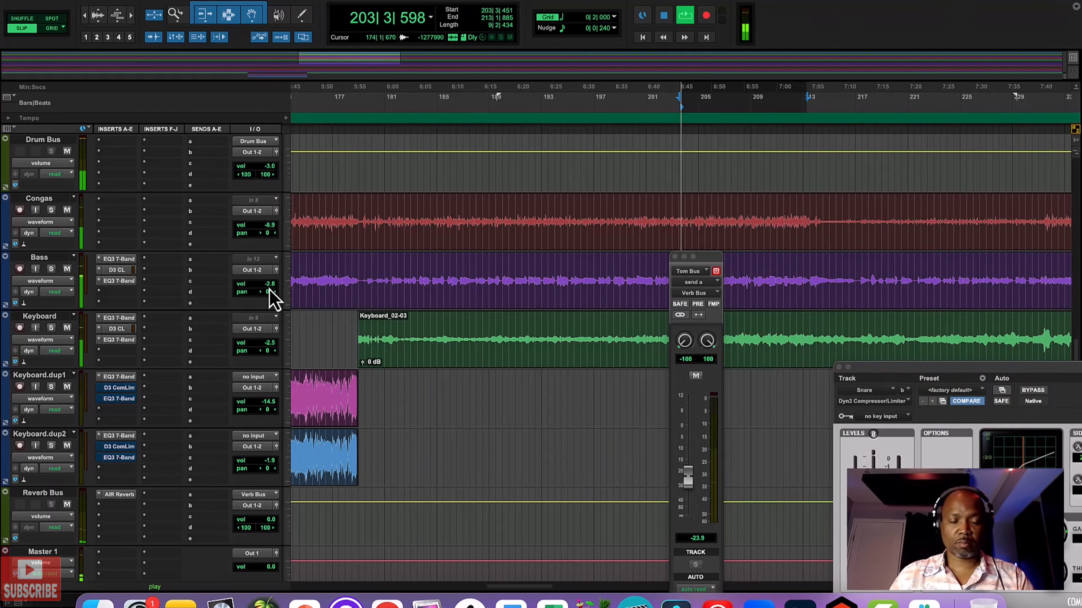
Step: Stop the looped passage and restart playback near the song's beginning, from 3|4|140 on the Snare track
scroll(469, 307, up, 7)
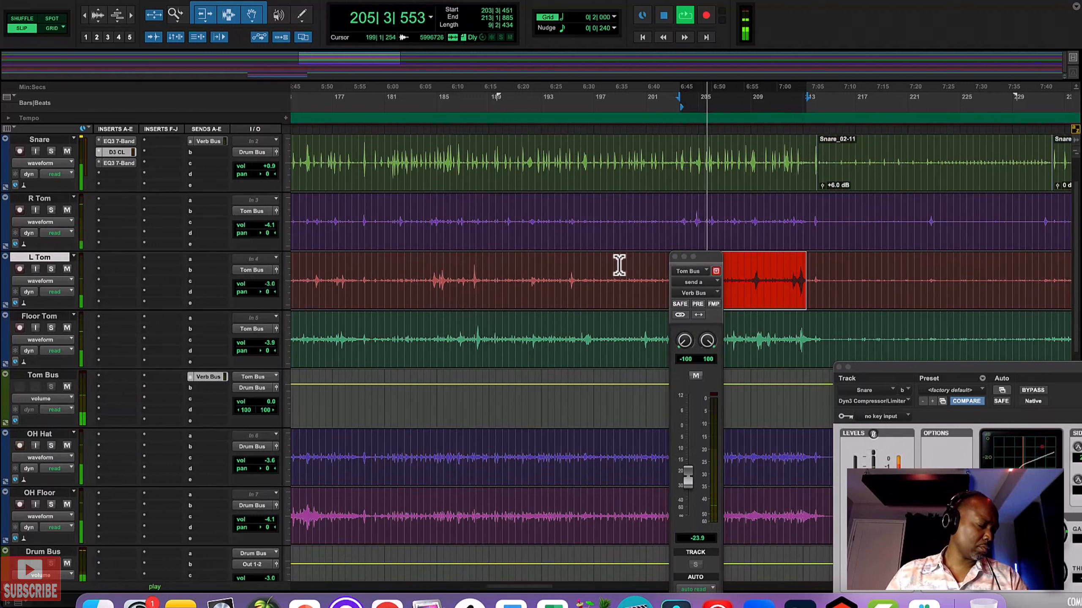
click(477, 155)
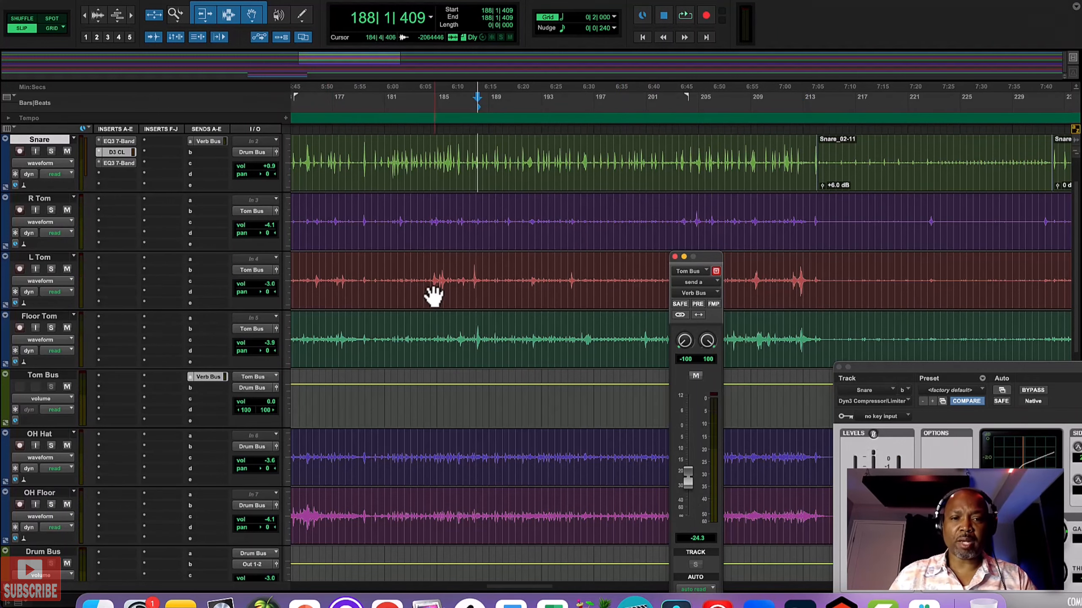
scroll(440, 297, left, 10)
scroll(440, 297, left, 20)
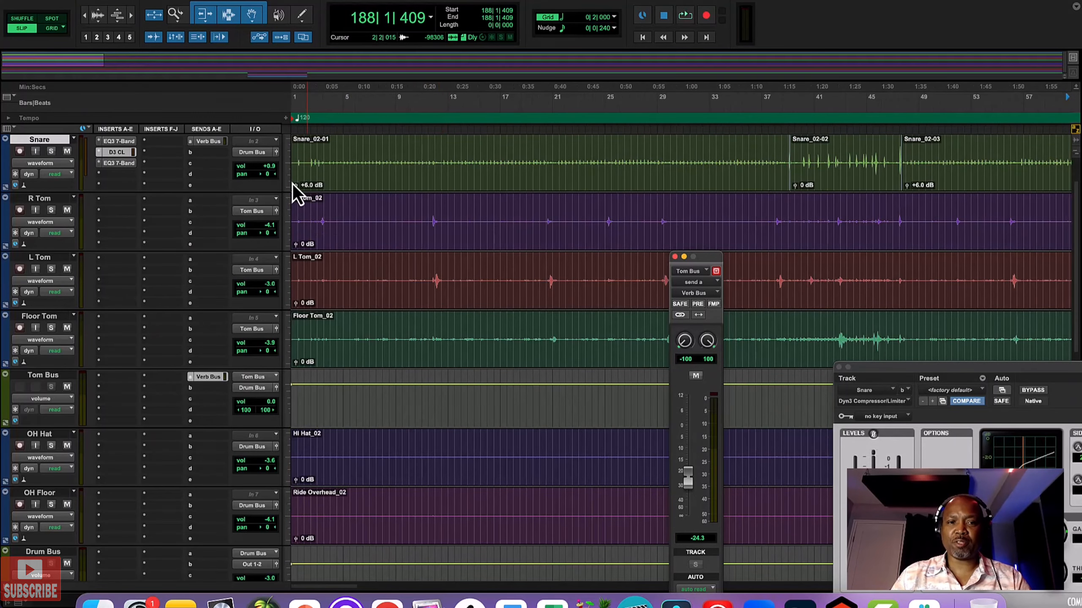
click(327, 141)
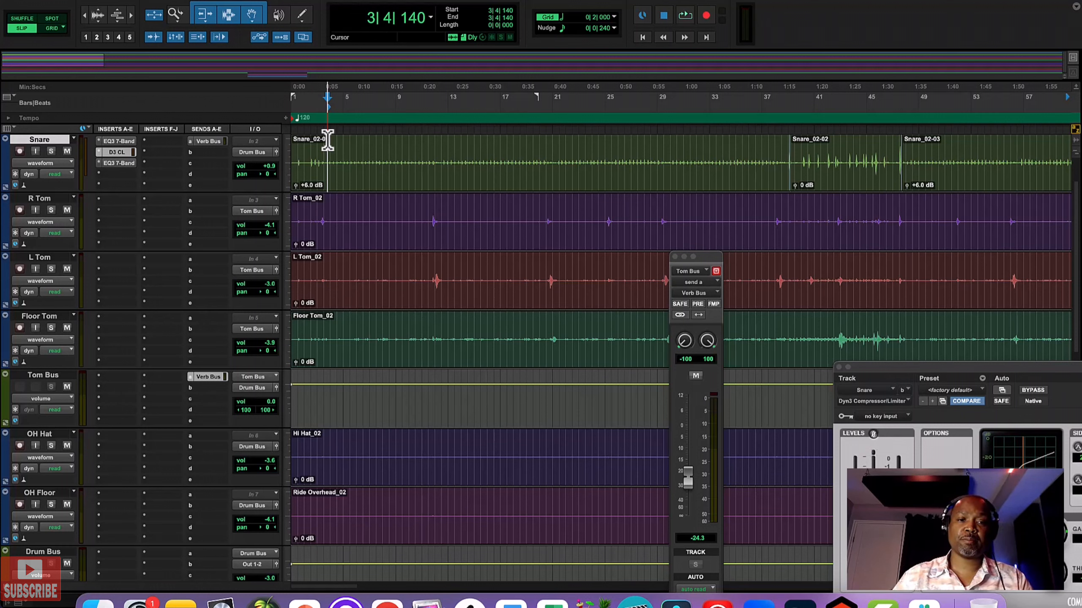
key(space)
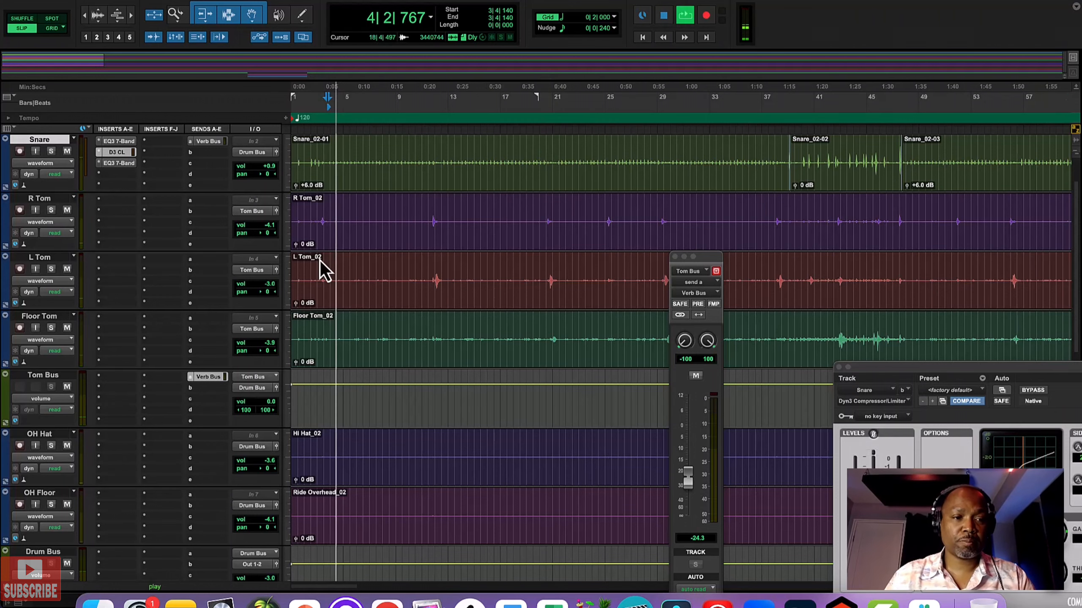
Step: Set the MF band of the Kick's first EQ3 7-Band to 291.6 Hz with -1.3 dB gain
scroll(177, 274, down, 5)
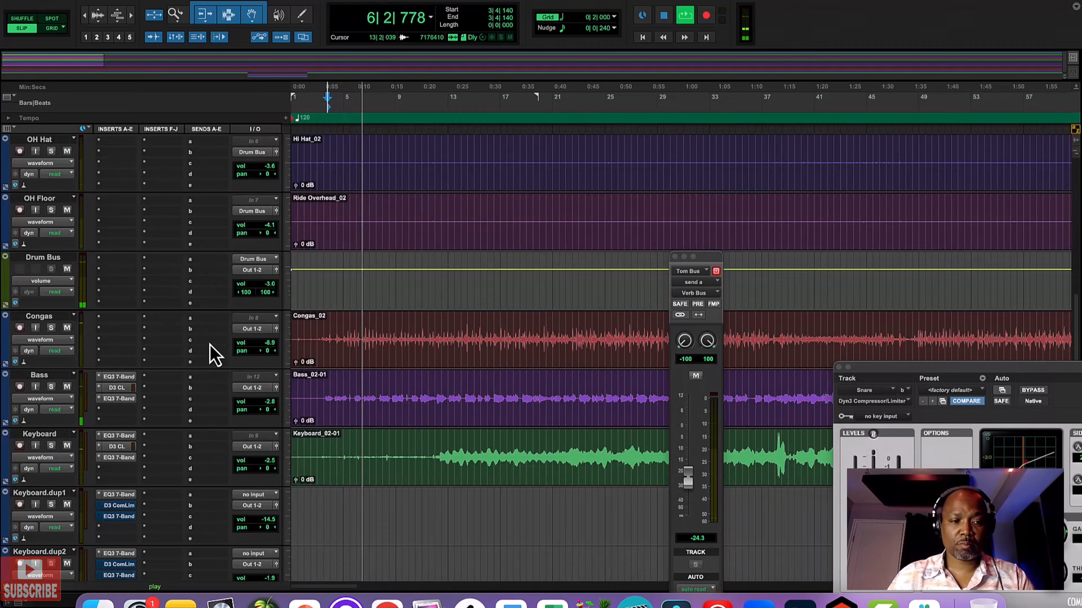
scroll(213, 356, up, 5)
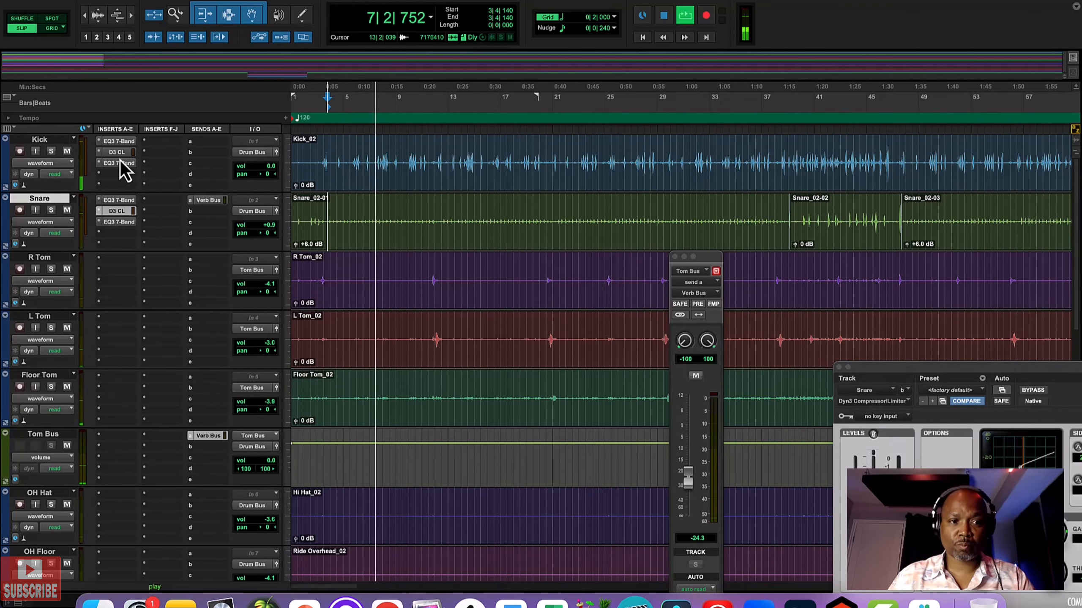
click(119, 142)
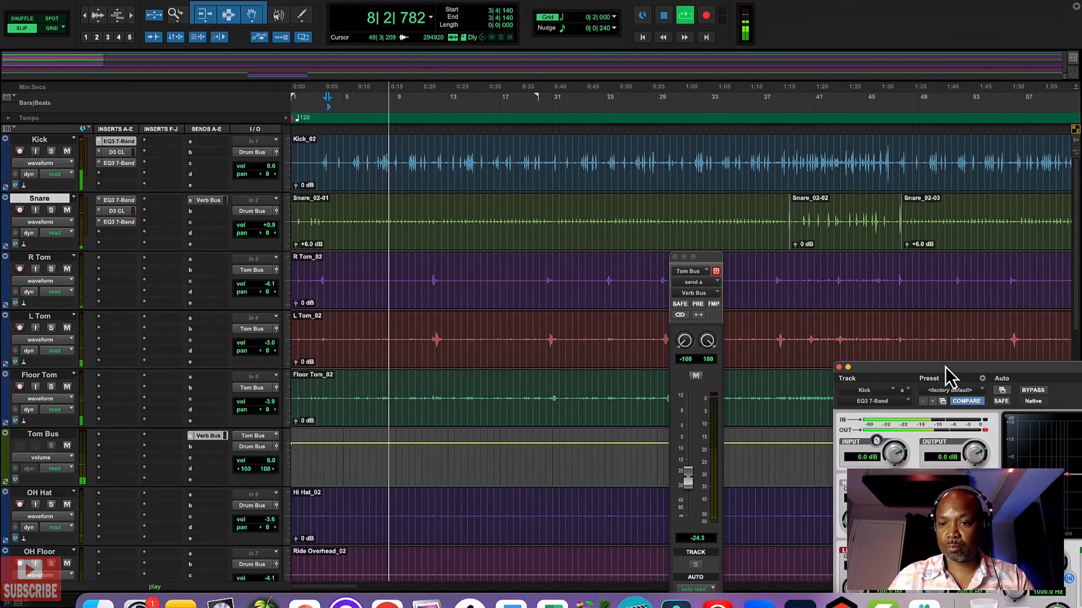
drag(946, 368, 517, 164)
drag(752, 282, 693, 285)
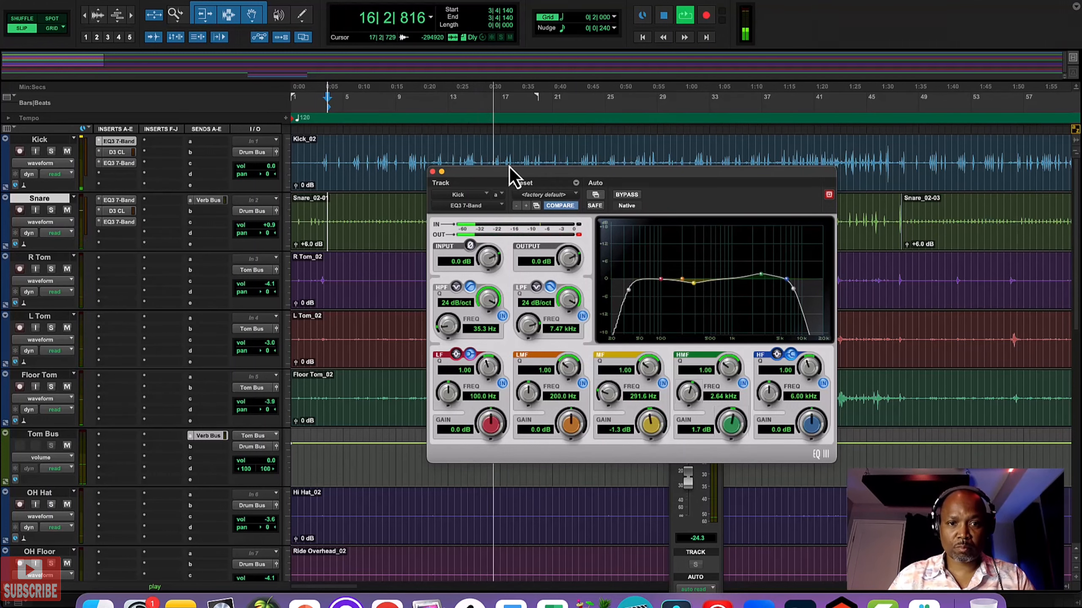
drag(492, 176, 683, 178)
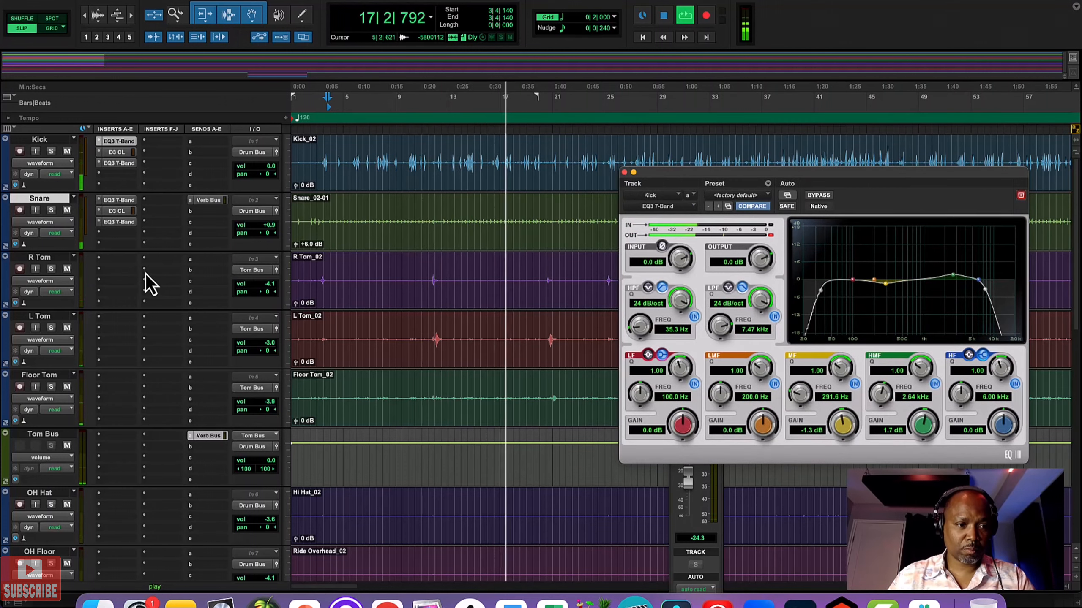
Step: Add a send from Congas to the stereo Verb Bus and set its level to -23.9 dB
scroll(145, 273, down, 1)
scroll(145, 274, down, 7)
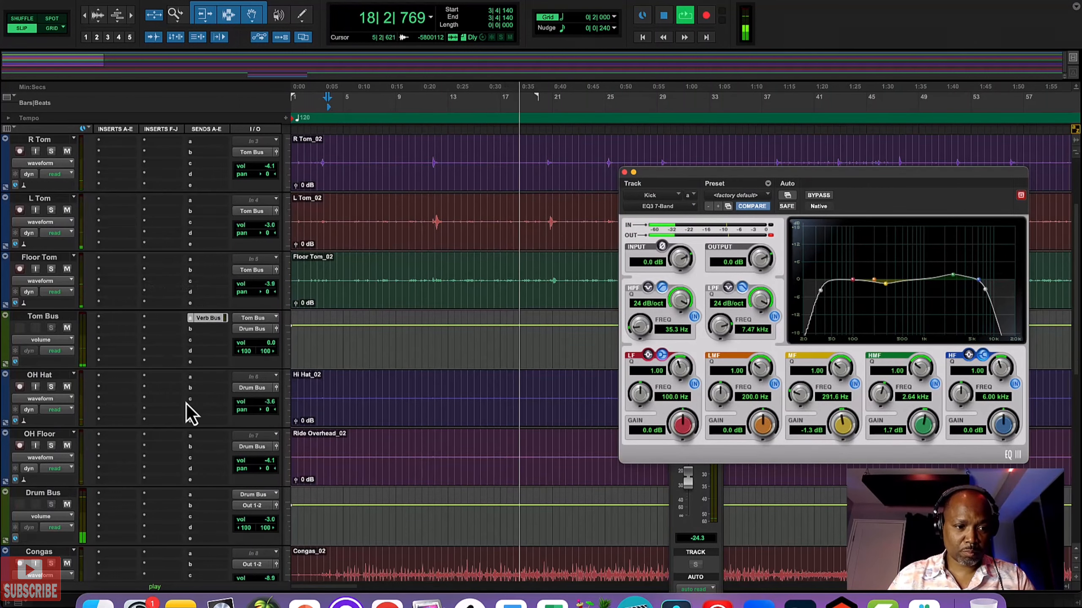
click(210, 201)
mouse_move(247, 211)
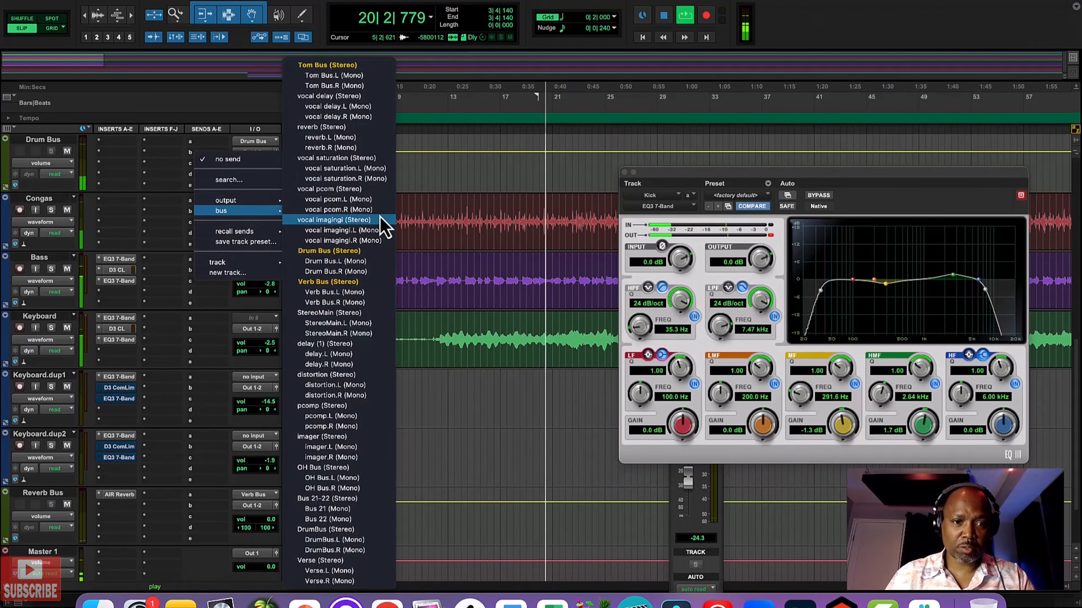
click(337, 283)
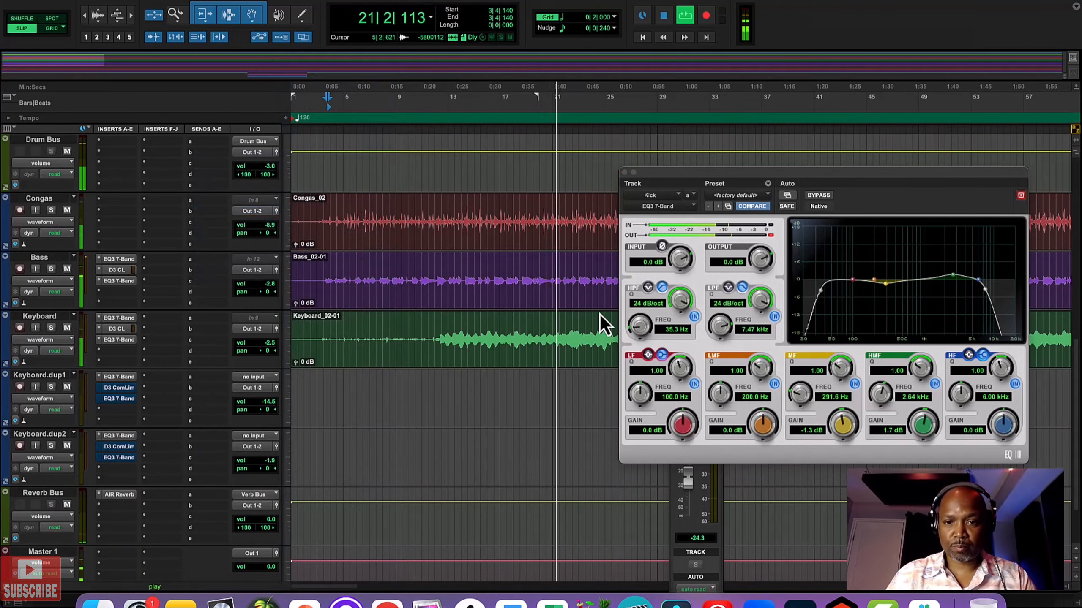
drag(688, 506, 688, 464)
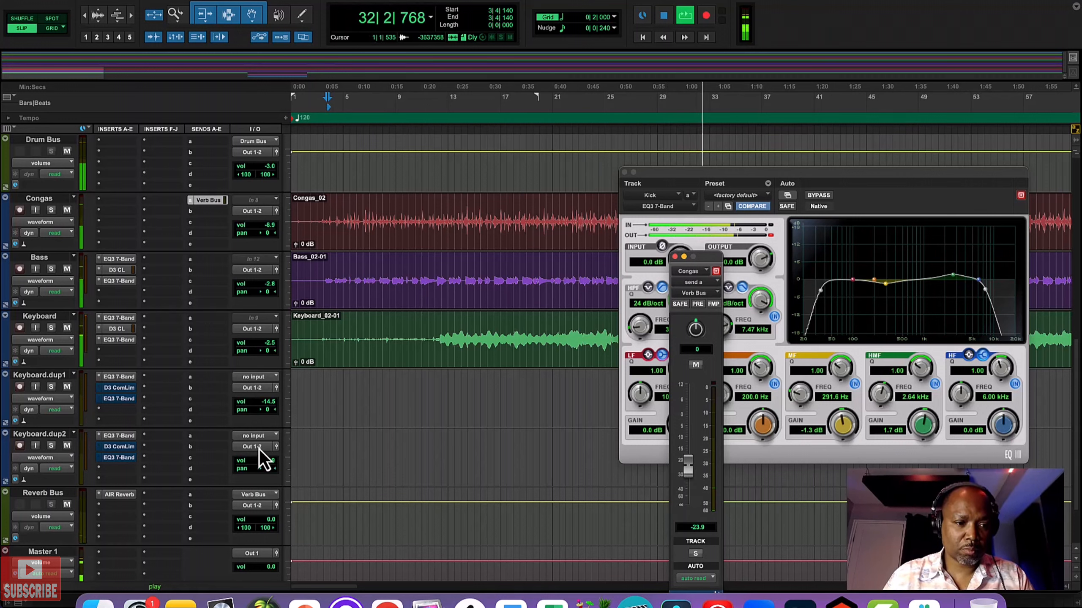
Step: Set the OH Hat's volume to -2.4 dB and the OH Floor's volume to -3.5 dB
scroll(242, 391, up, 10)
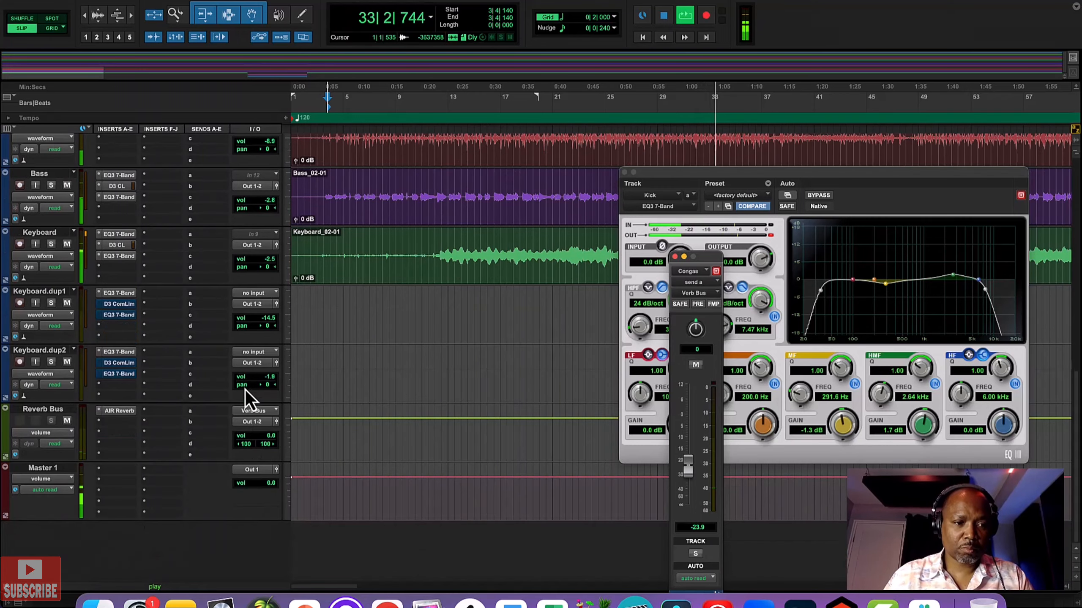
scroll(252, 435, down, 2)
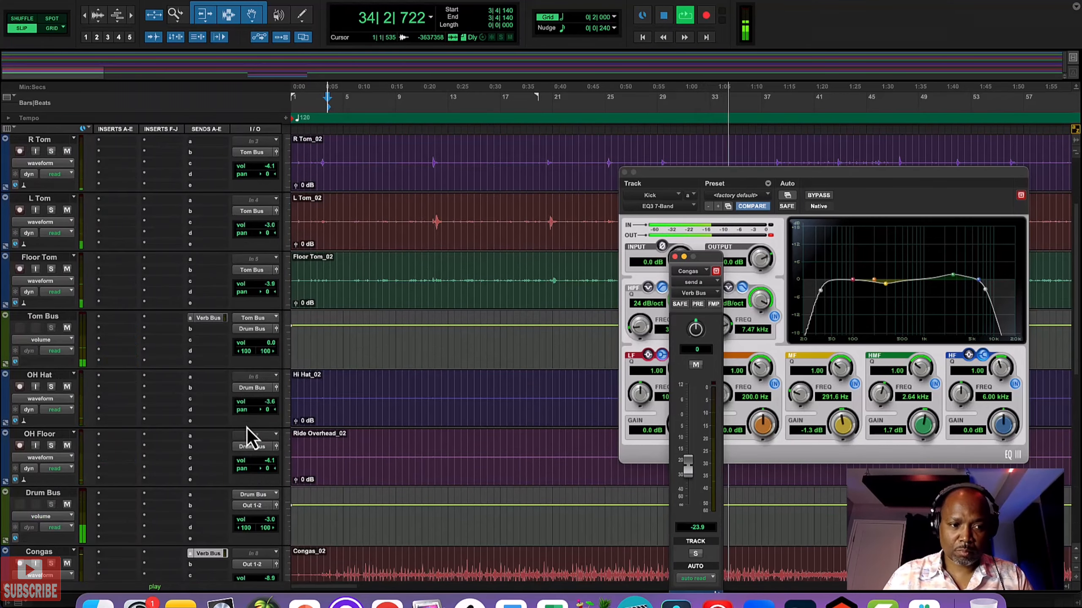
drag(267, 410, 269, 408)
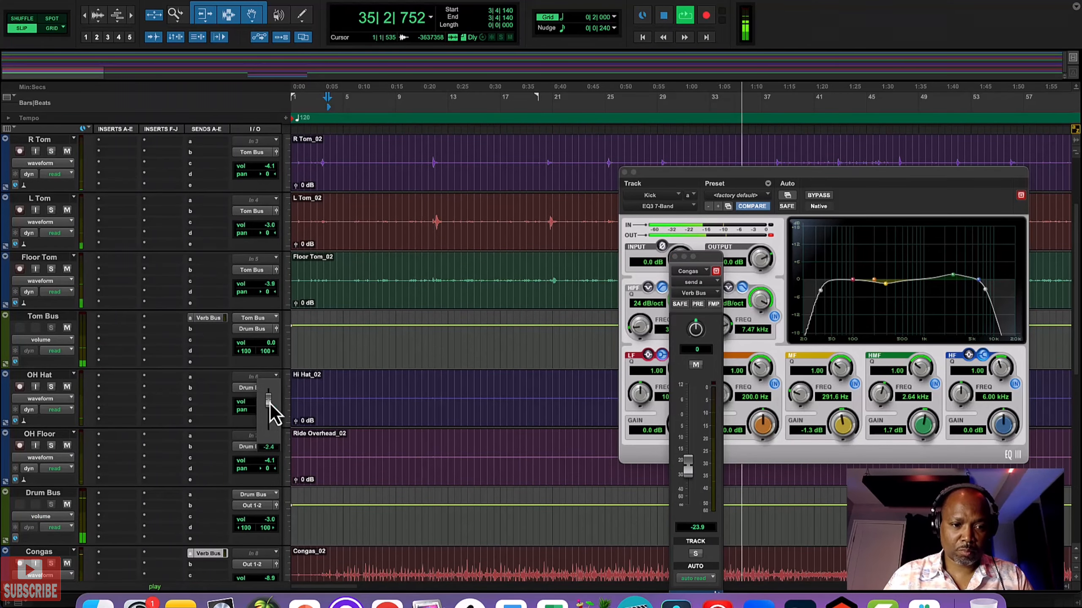
click(271, 465)
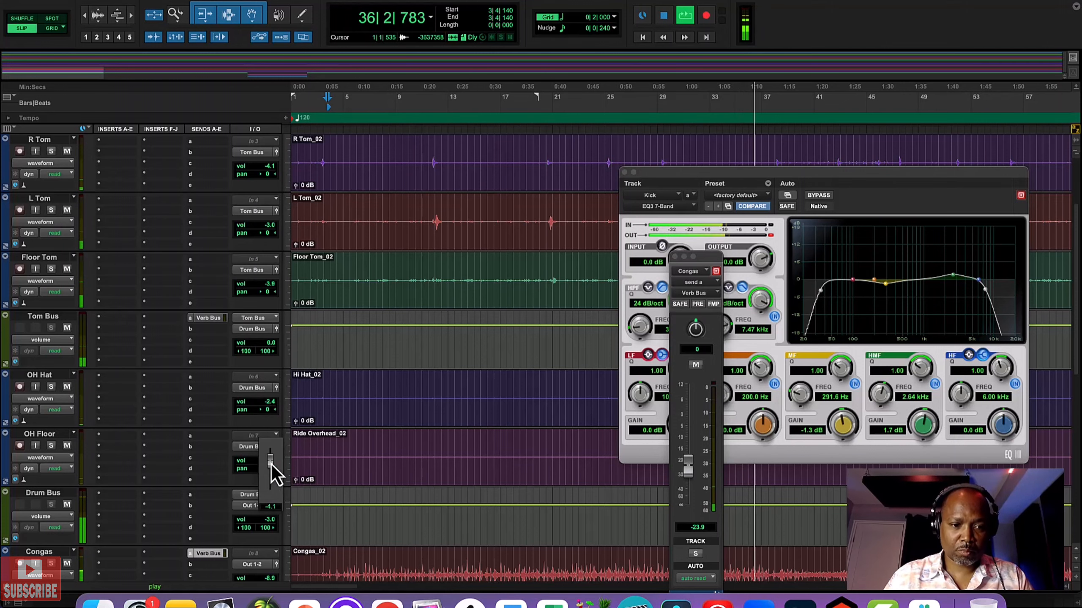
drag(271, 465, 272, 462)
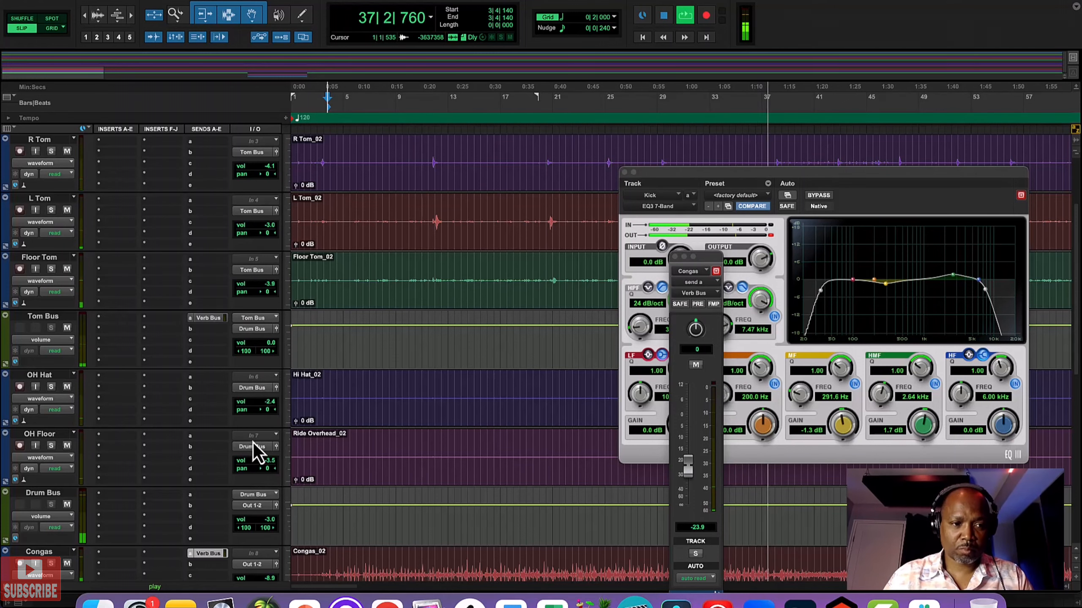
Step: Set the Congas track's volume to -7.0 dB while listening to the full mix
scroll(255, 442, down, 3)
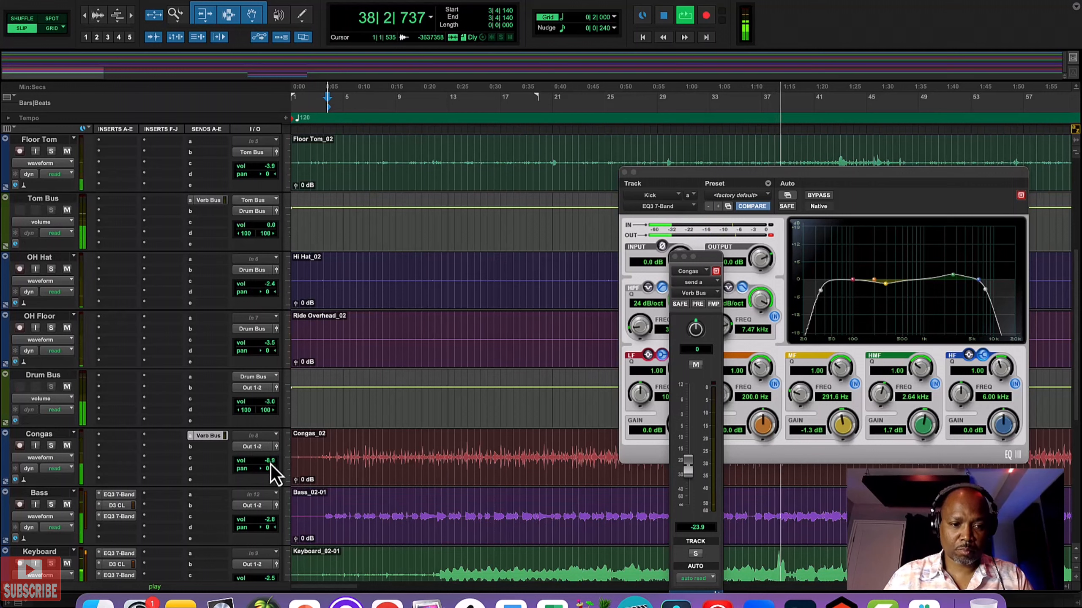
drag(270, 465, 271, 464)
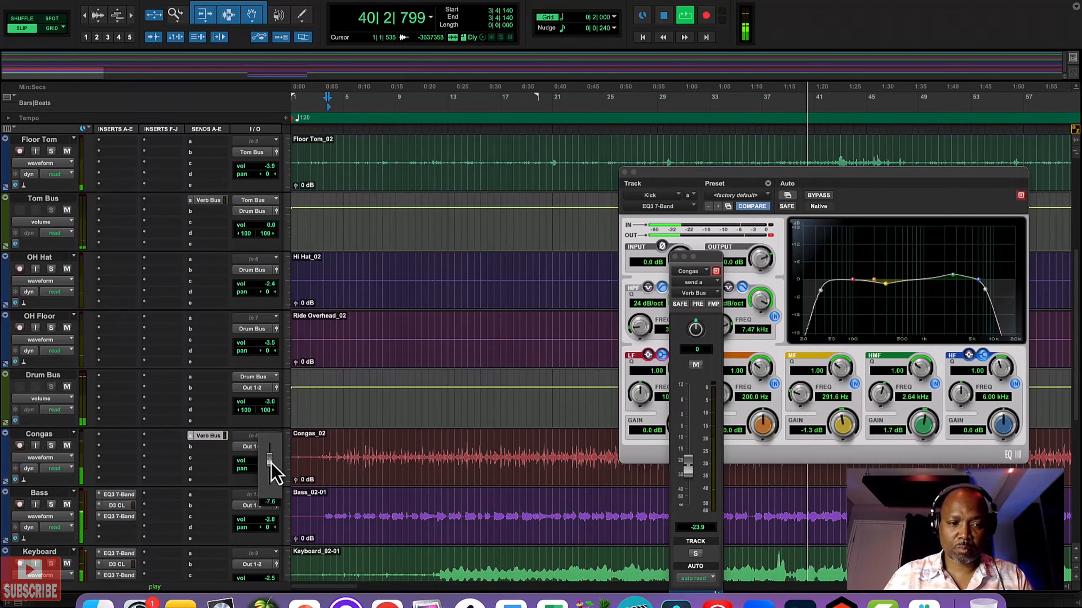
drag(271, 463, 272, 461)
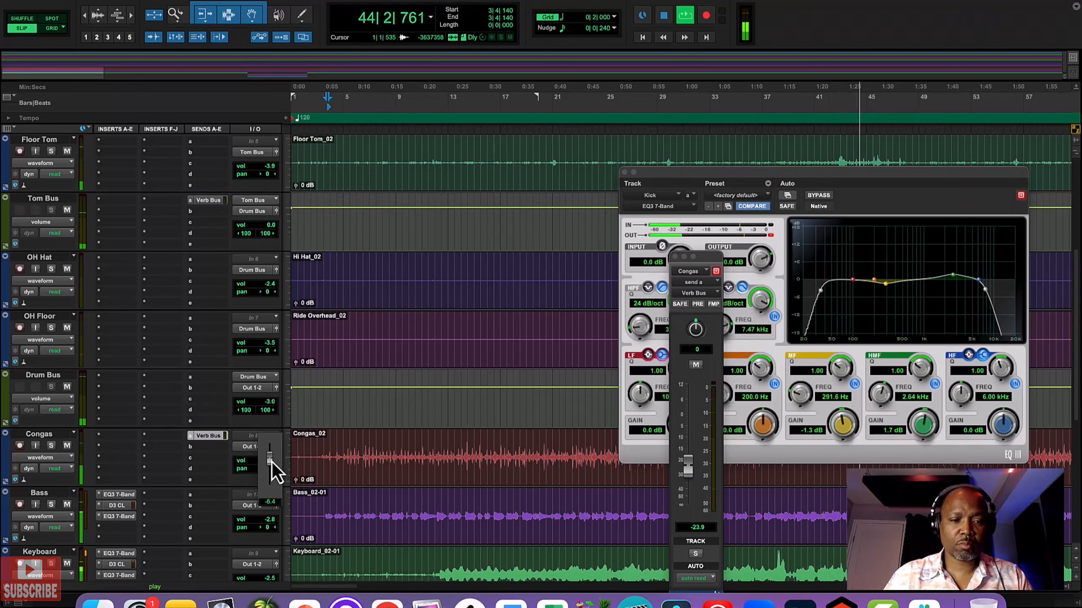
drag(272, 463, 271, 463)
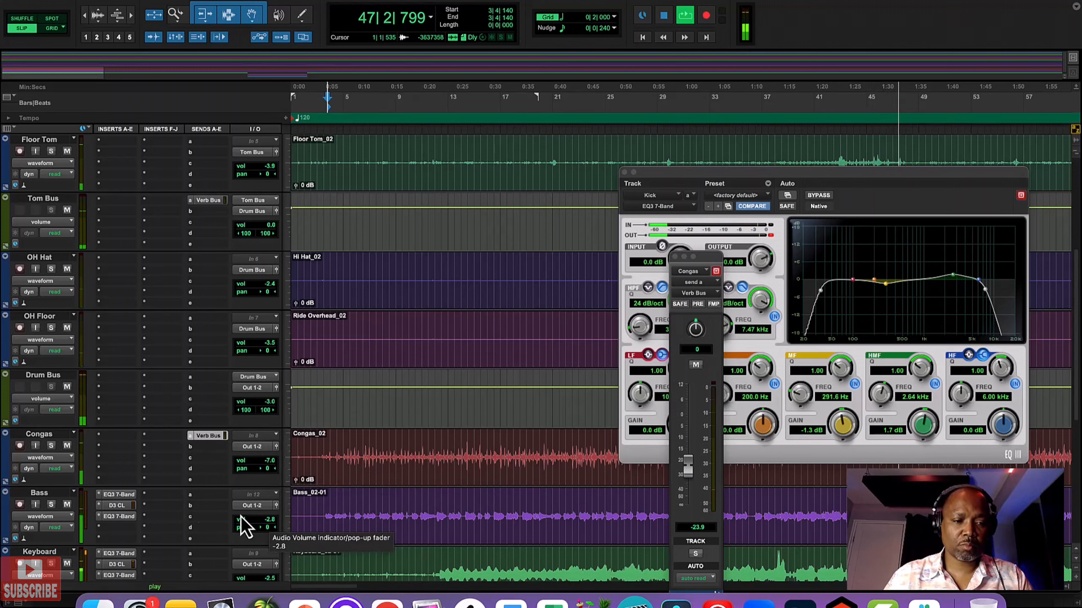
Step: Set the Bass compressor's threshold to -30.6 dB and its gain to 3.4 dB
click(115, 506)
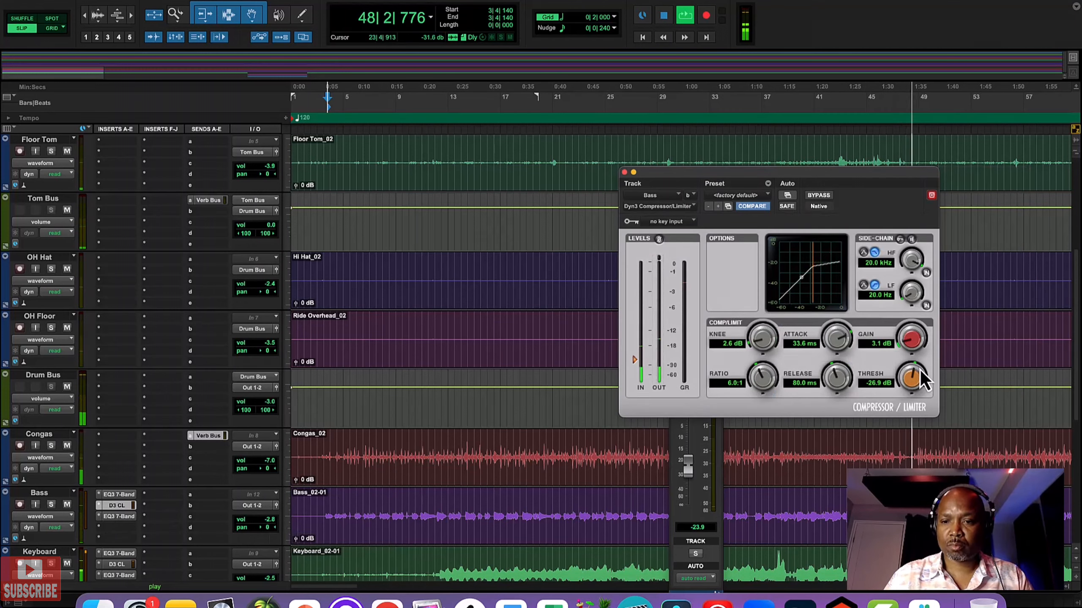
drag(920, 371, 902, 388)
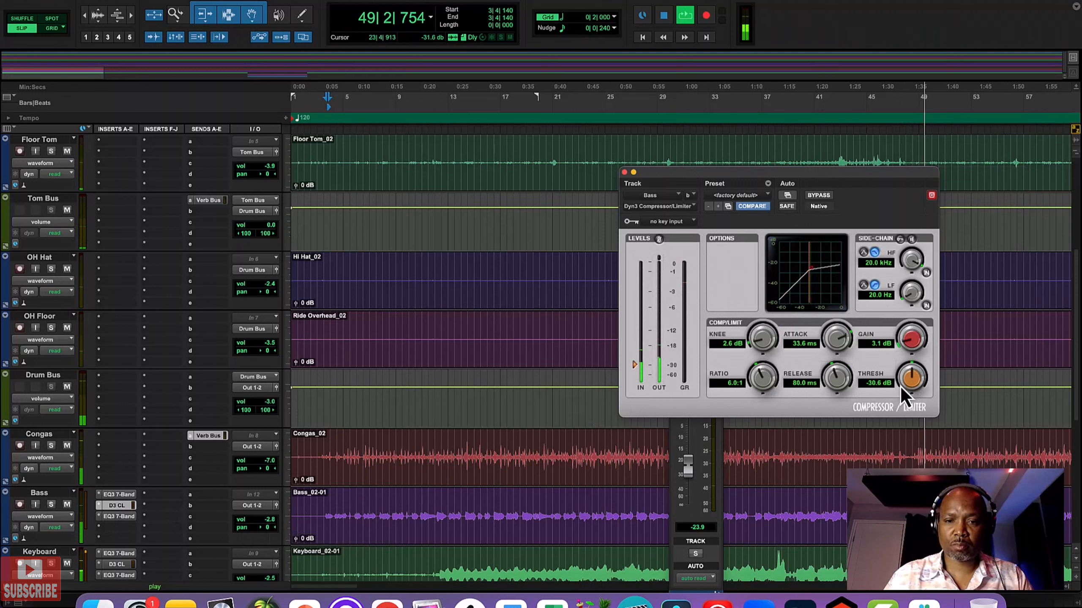
drag(906, 349, 906, 345)
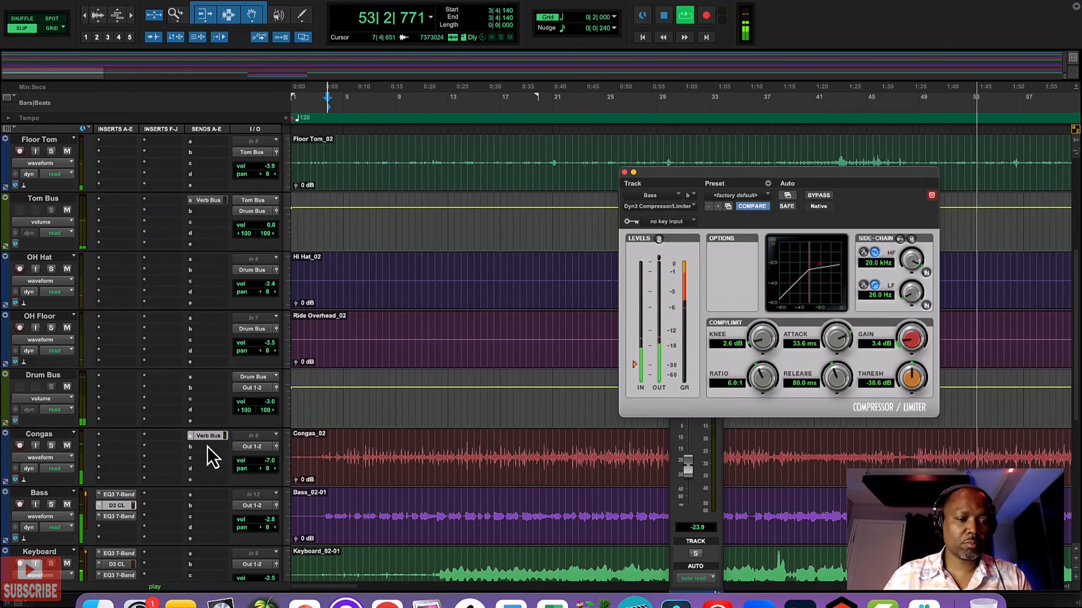
Step: Set the original Keyboard track's volume to -4.4 dB
scroll(235, 478, down, 2)
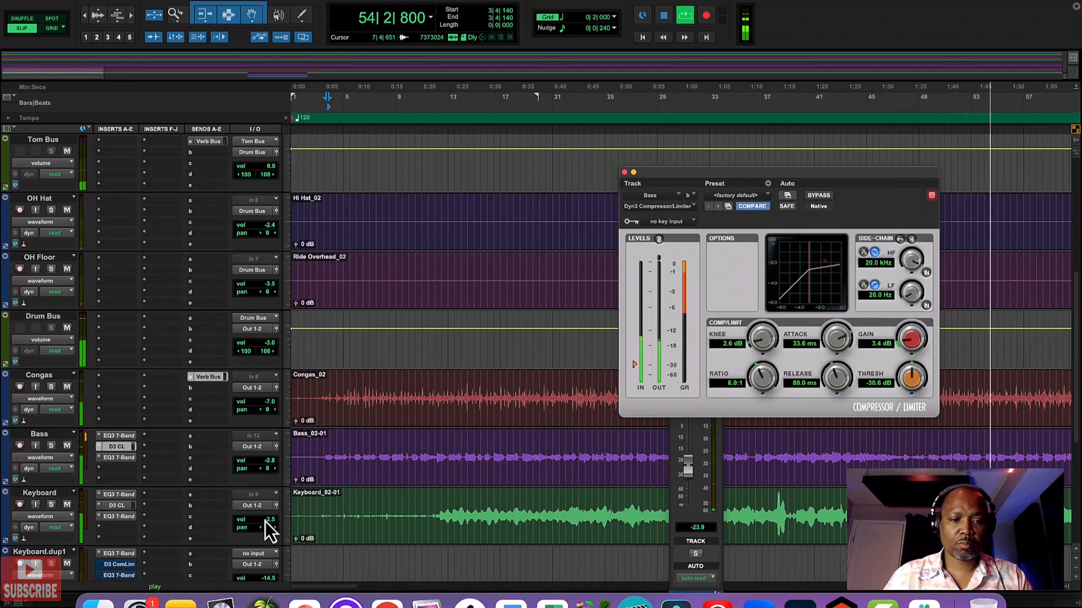
drag(272, 523, 272, 524)
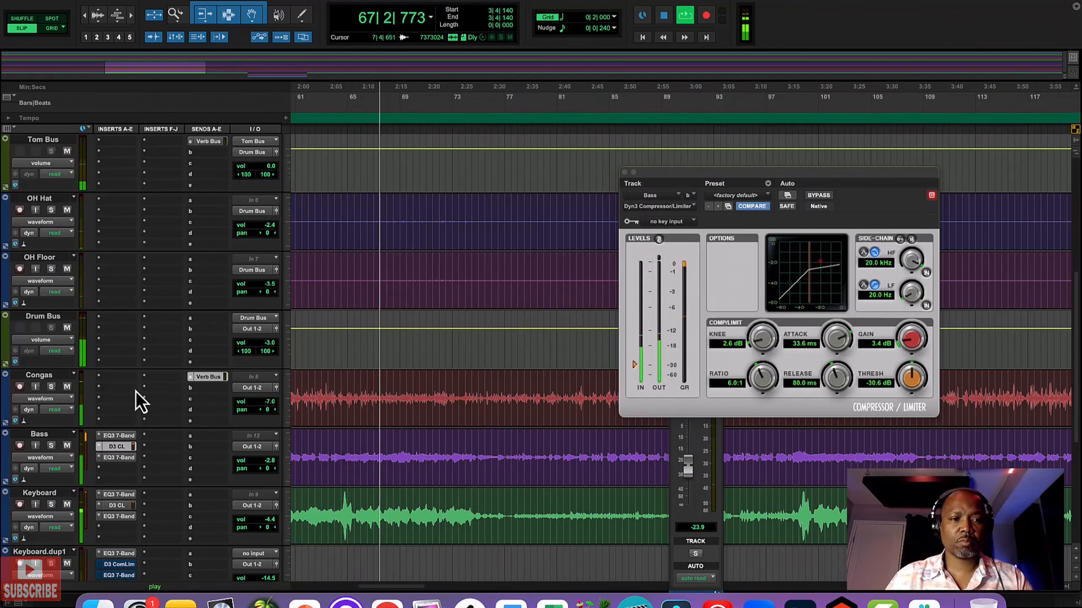
Step: Set the Snare's volume to +1.5 dB and open its Dyn3 Compressor/Limiter settings
scroll(136, 392, up, 5)
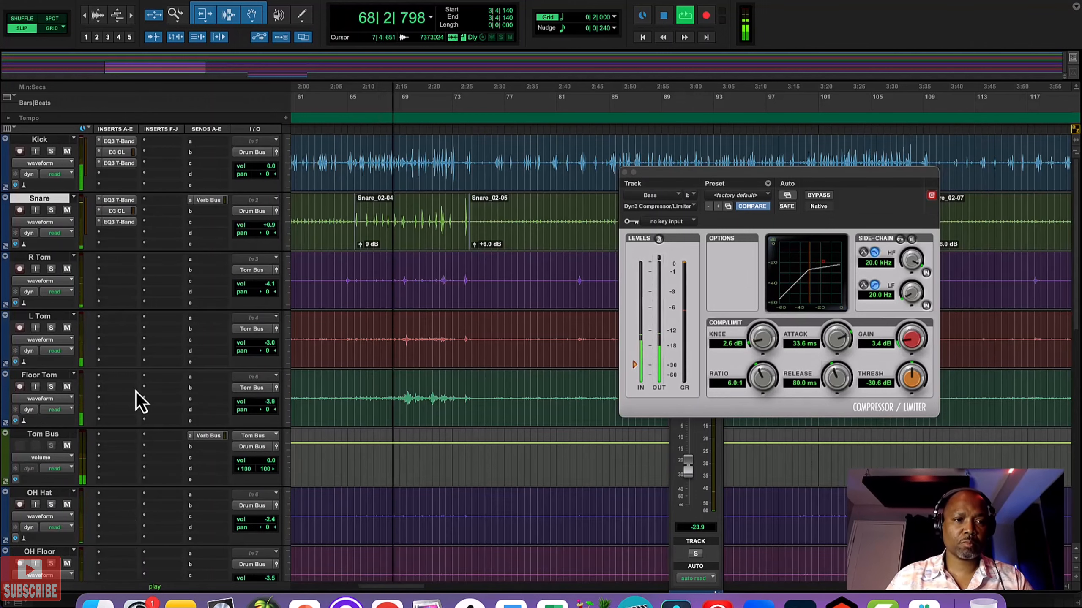
click(271, 229)
click(117, 211)
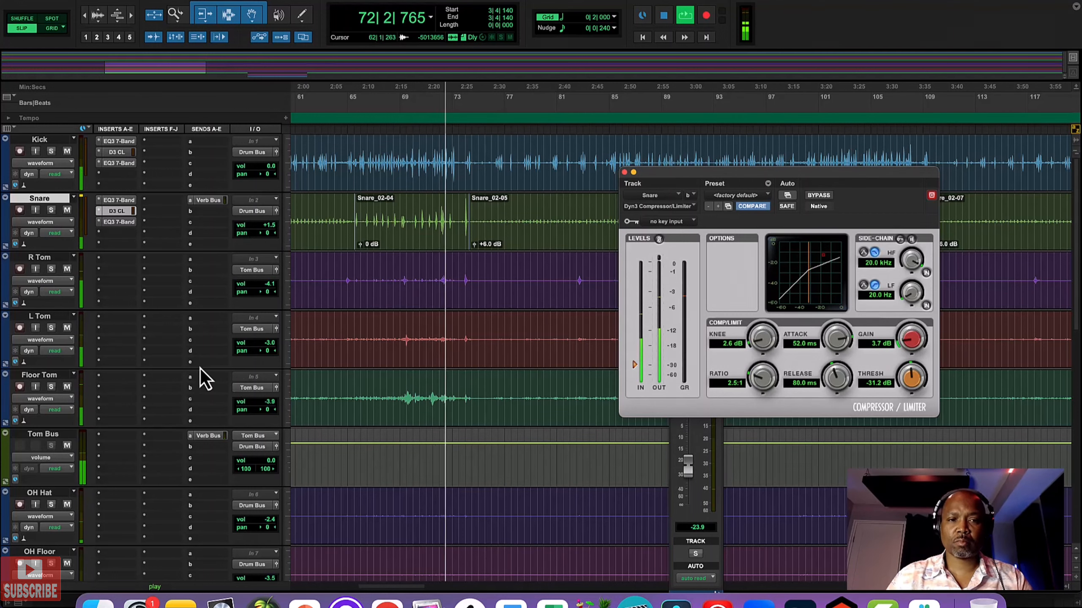
Step: In the Keyboard track's second EQ, set the HF gain to 3.1 dB, the HMF gain to 3.6 dB and the HMF Q to 0.93
click(625, 172)
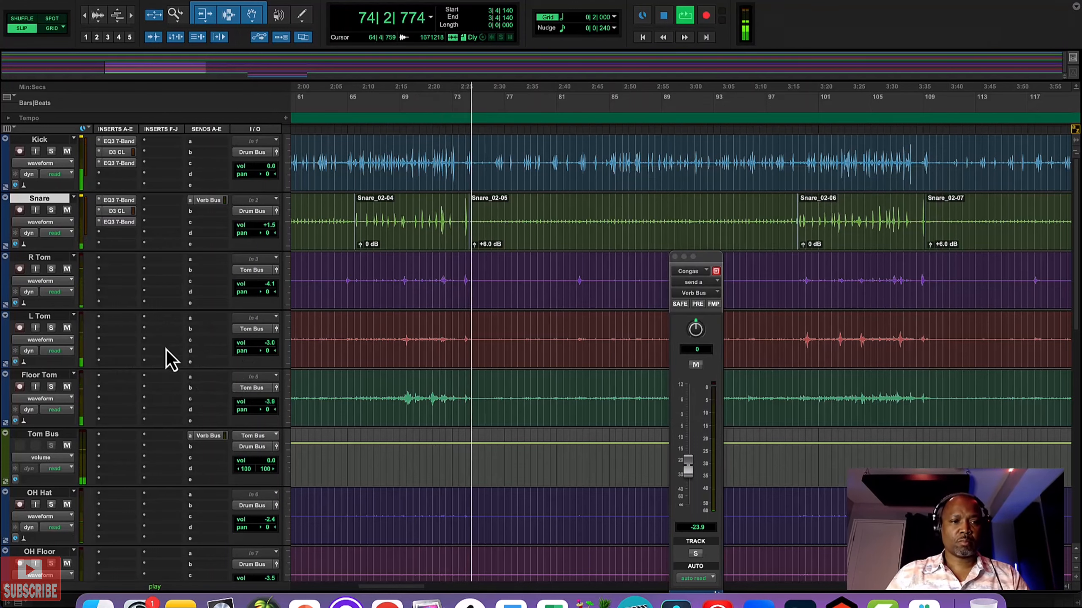
scroll(164, 349, down, 10)
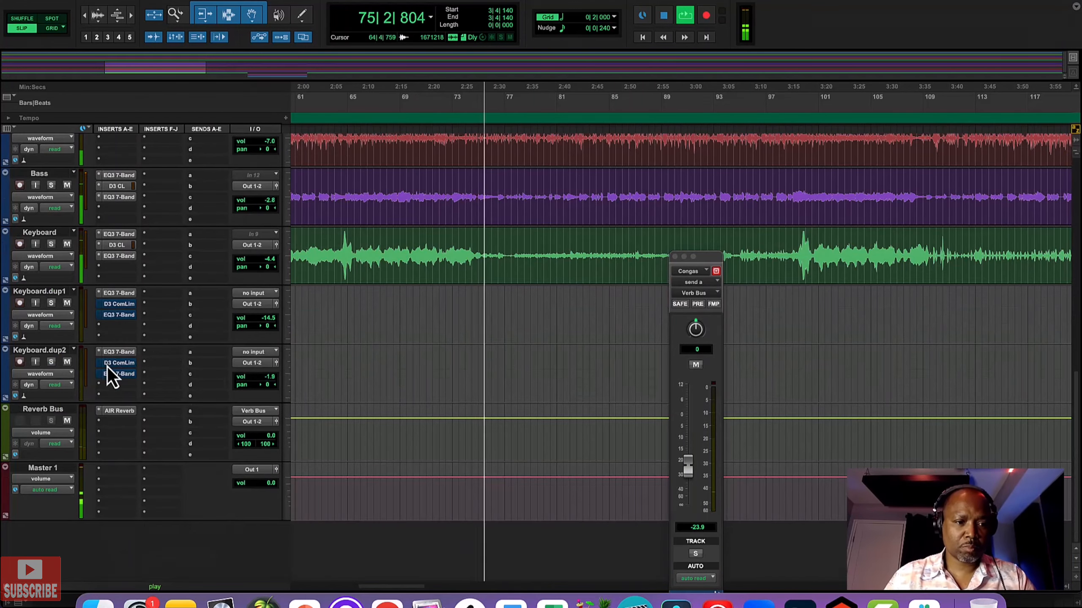
click(119, 258)
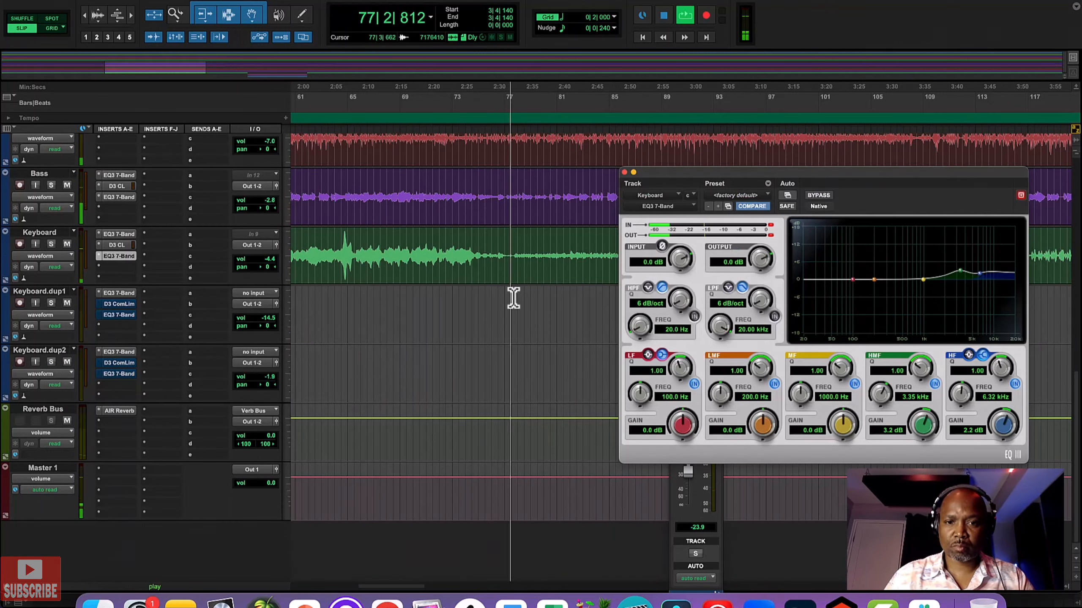
drag(1000, 419, 1000, 417)
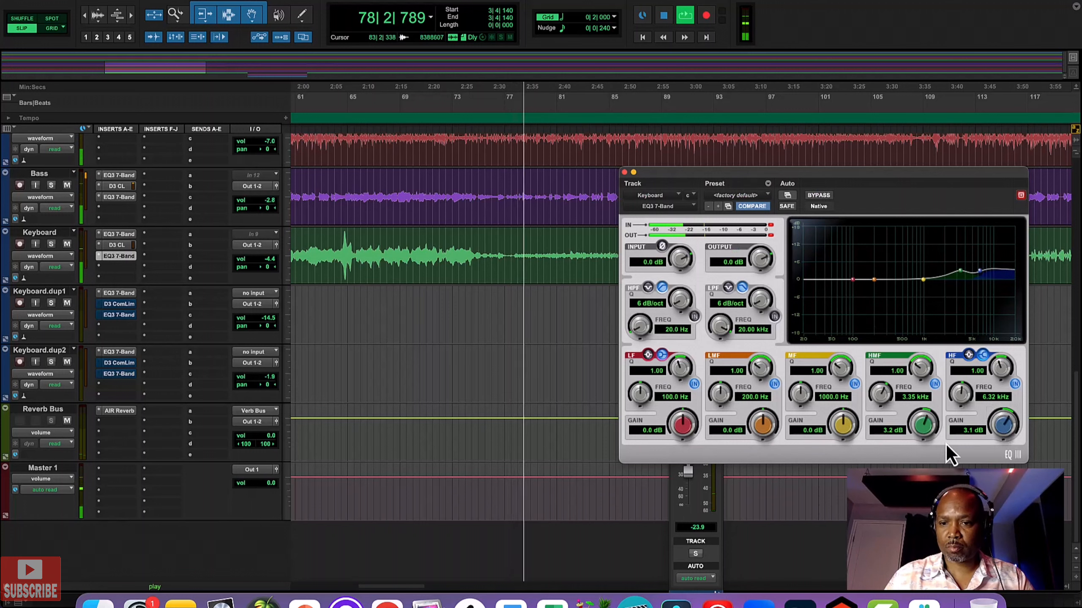
drag(924, 429, 921, 427)
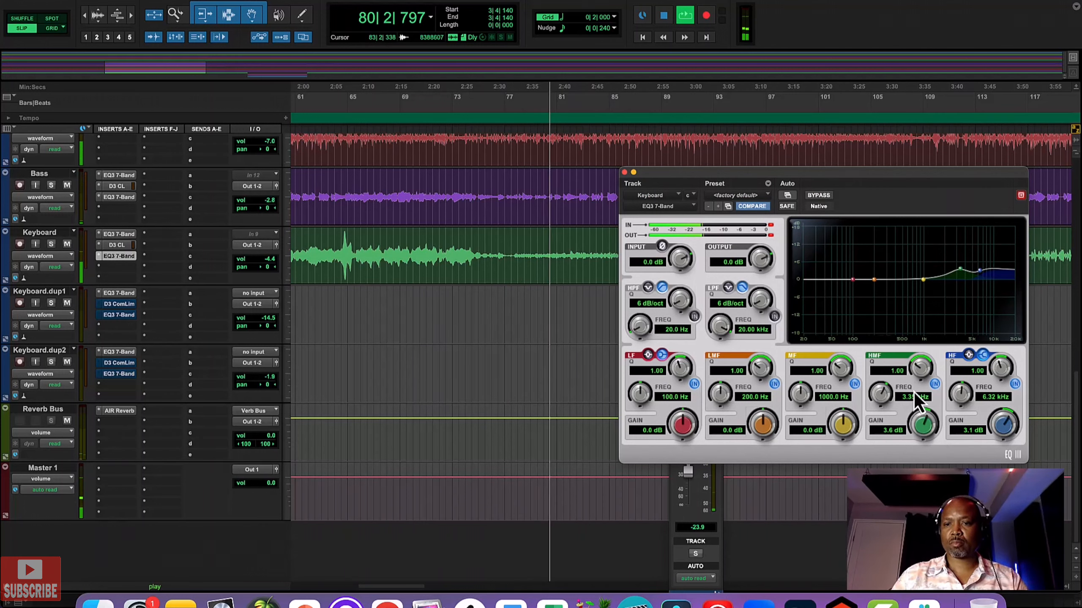
drag(912, 367, 910, 374)
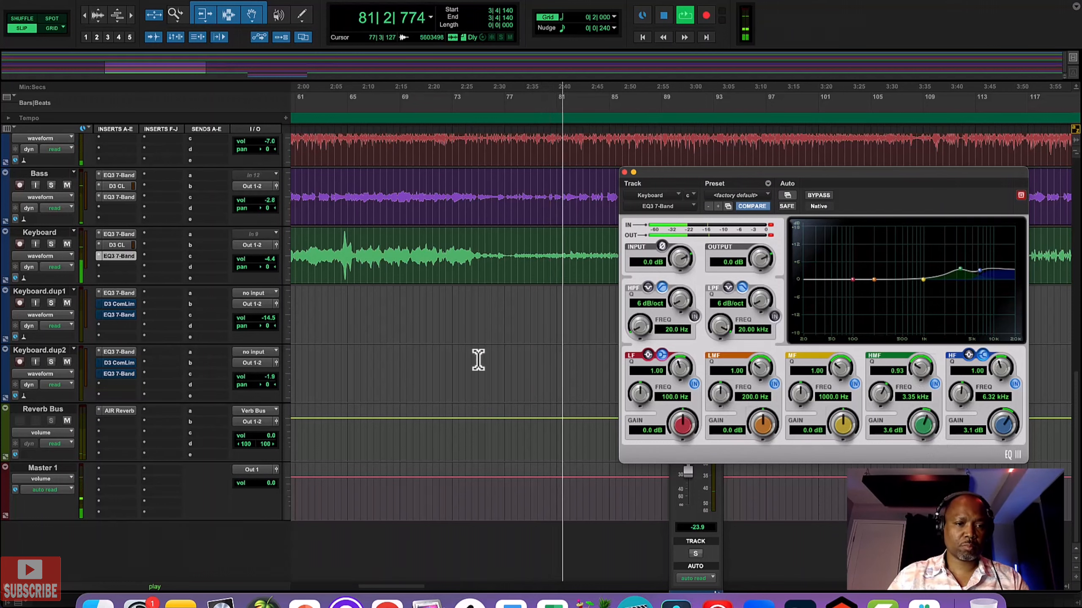
click(206, 245)
mouse_move(233, 245)
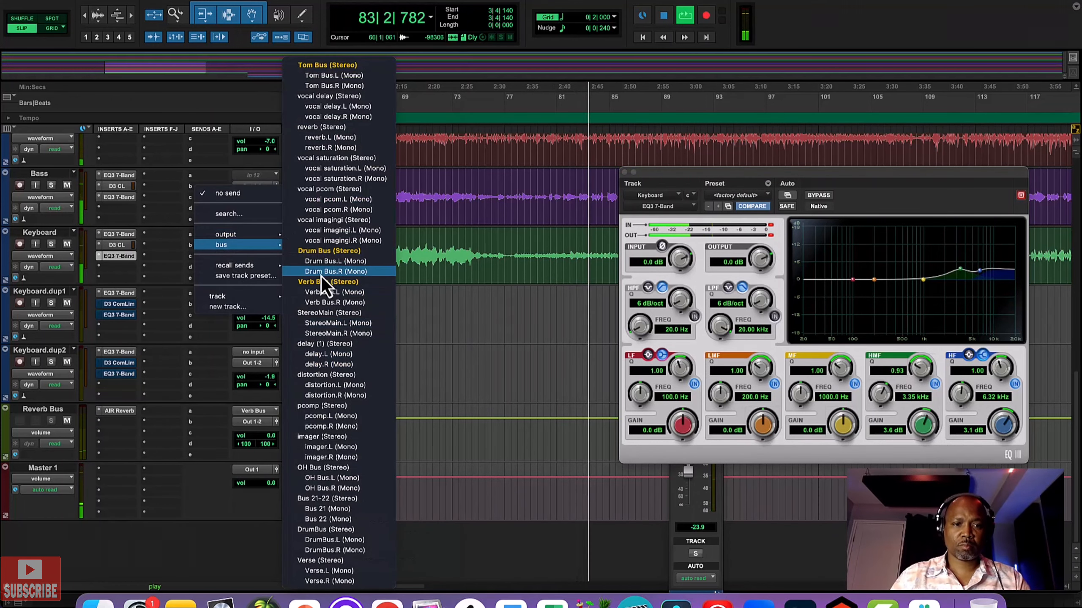
click(323, 291)
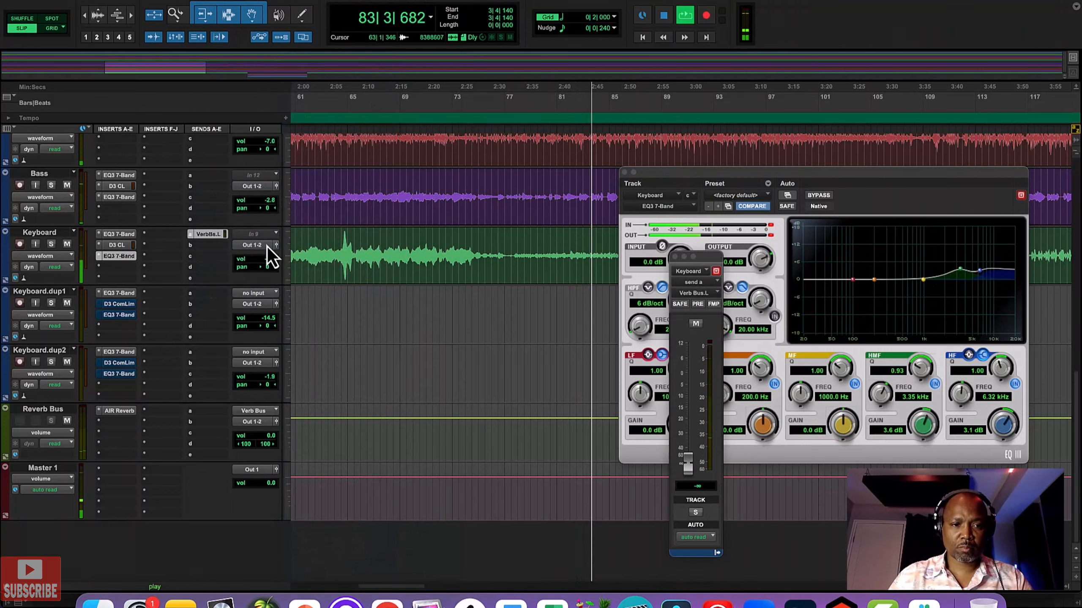
Step: Route the Keyboard track's send A to the stereo Verb Bus and raise the send level to -28.1 dB
click(189, 235)
mouse_move(199, 238)
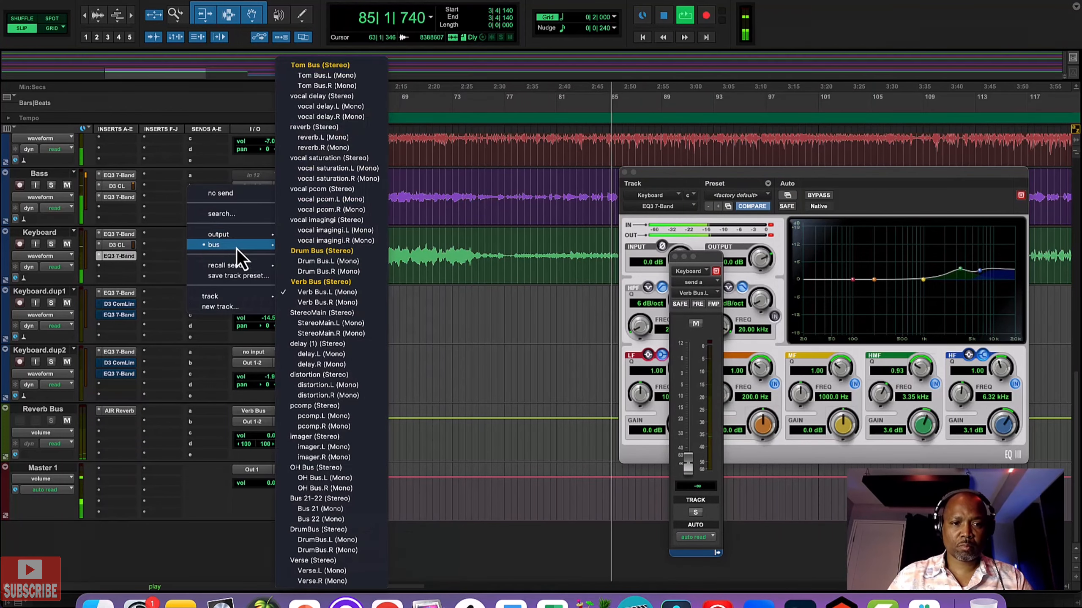
click(319, 282)
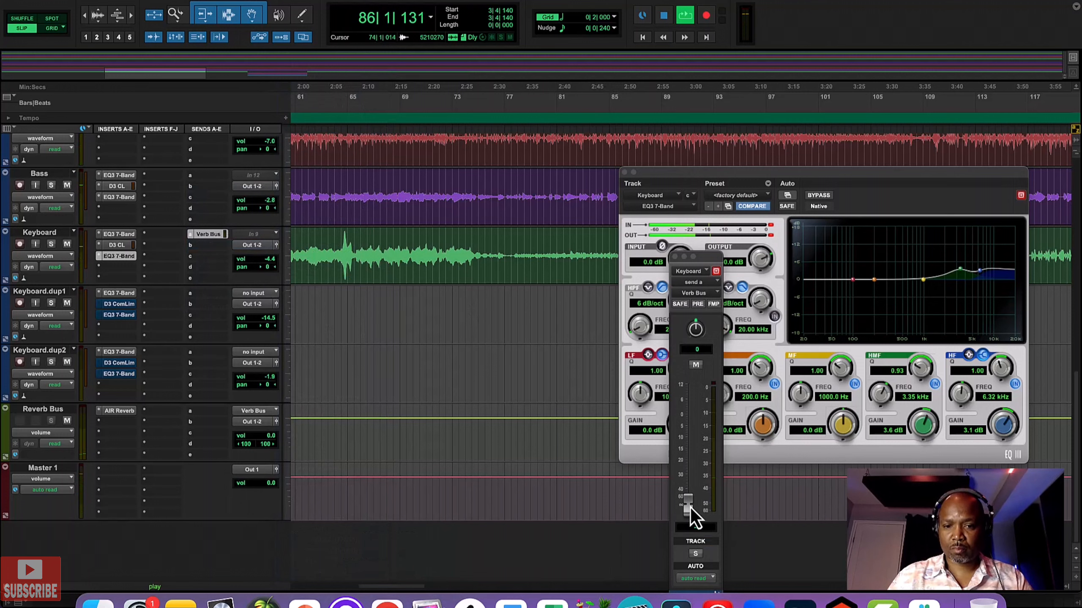
key(space)
drag(688, 507, 688, 476)
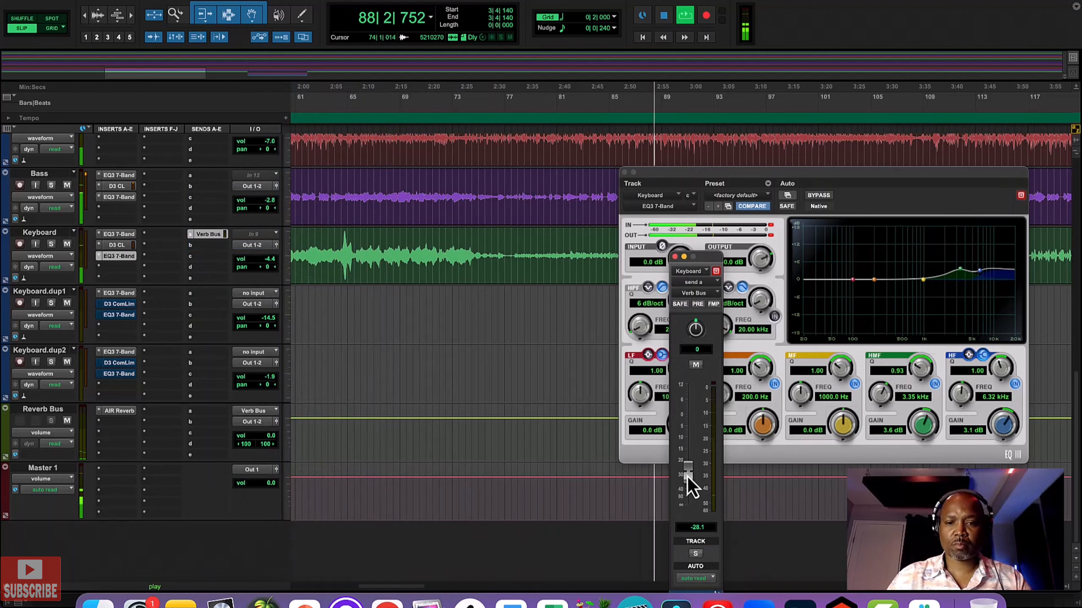